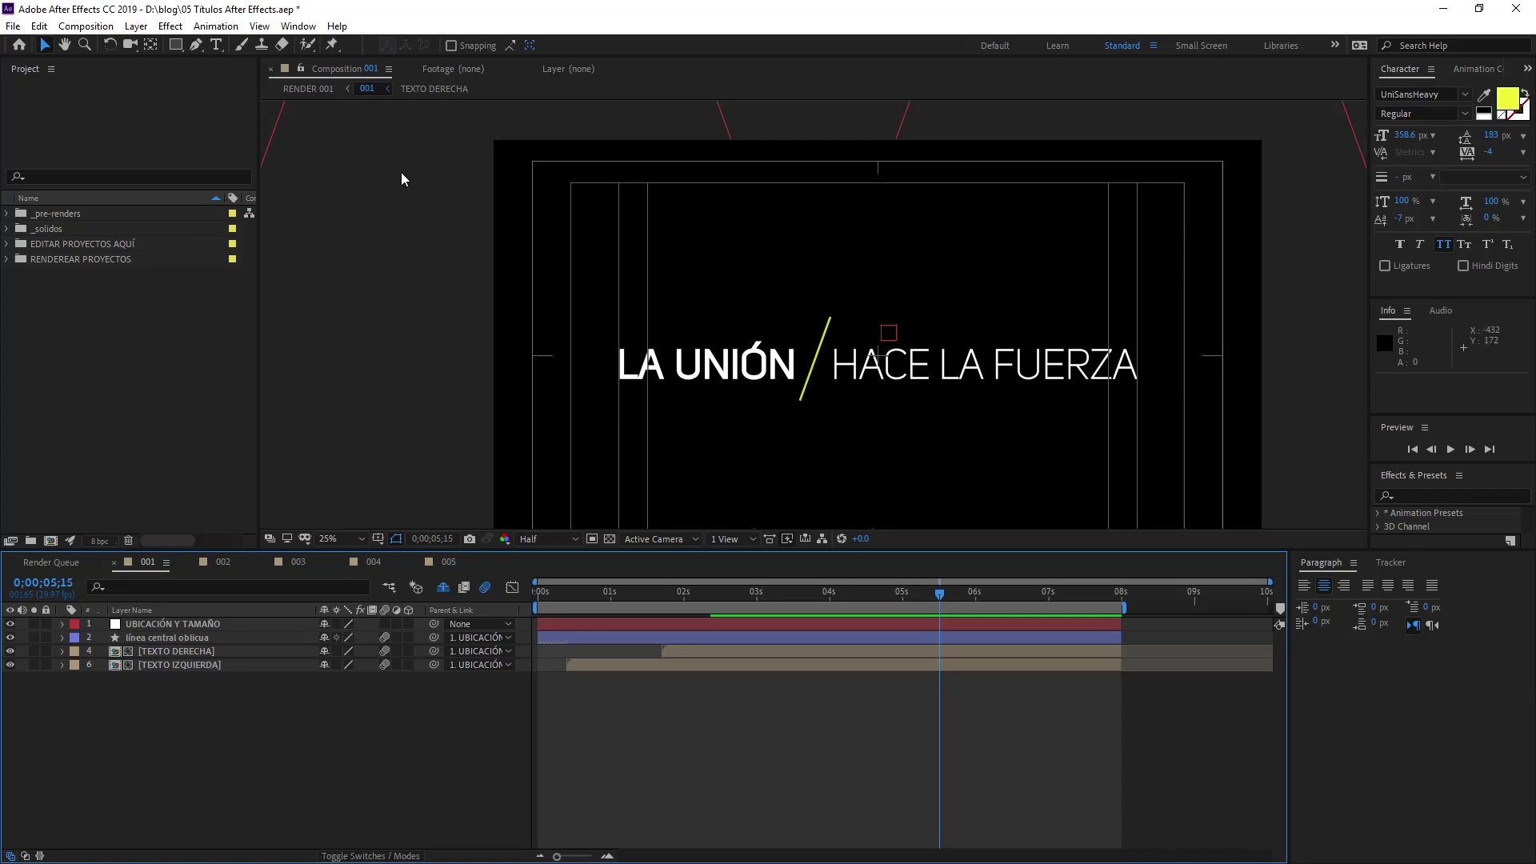
pyautogui.click(212, 563)
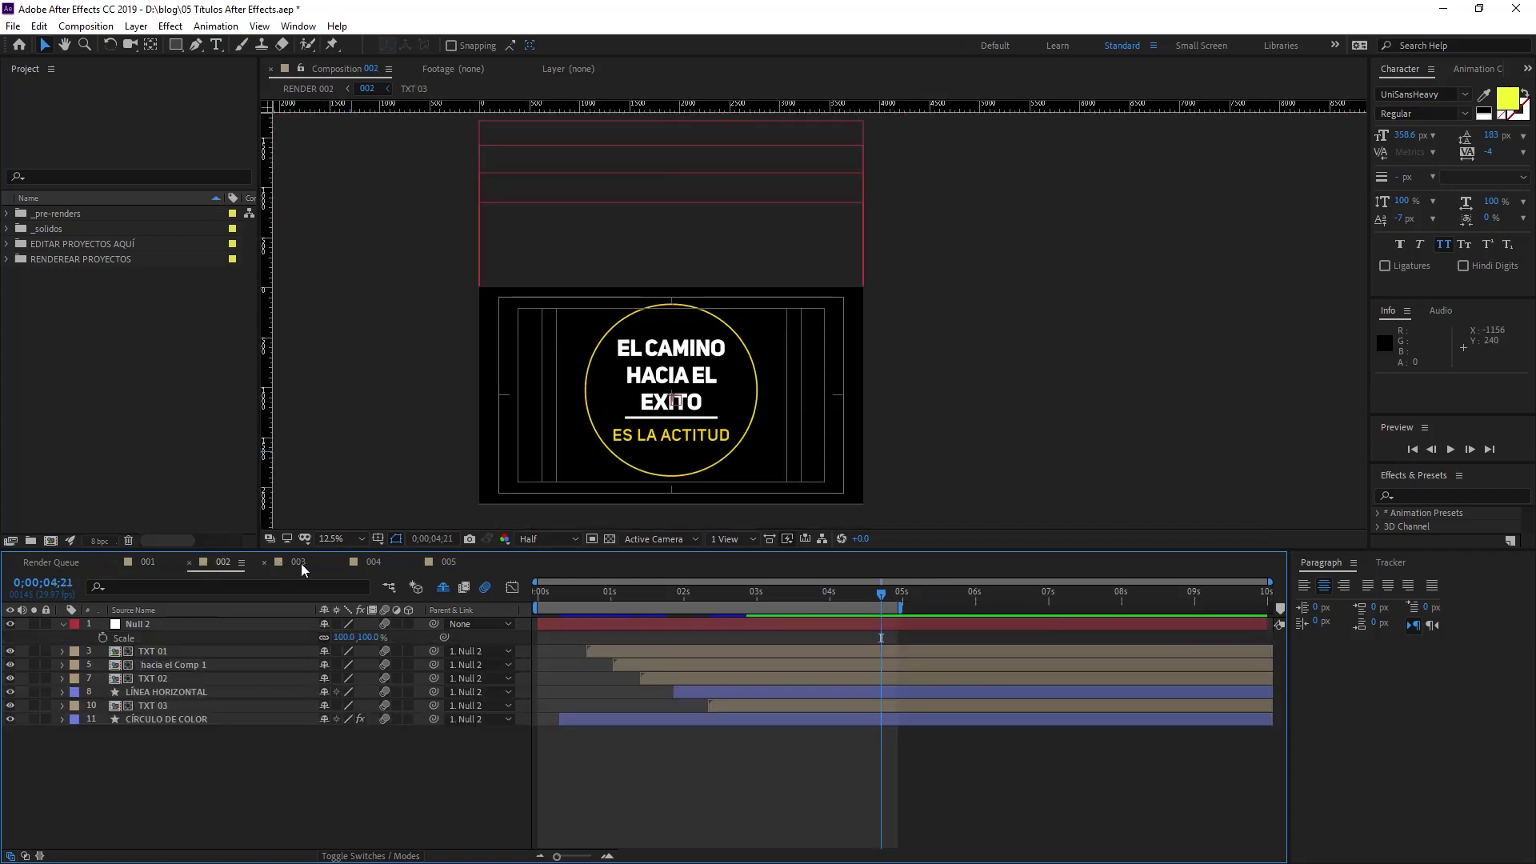
pyautogui.click(297, 562)
pyautogui.click(376, 562)
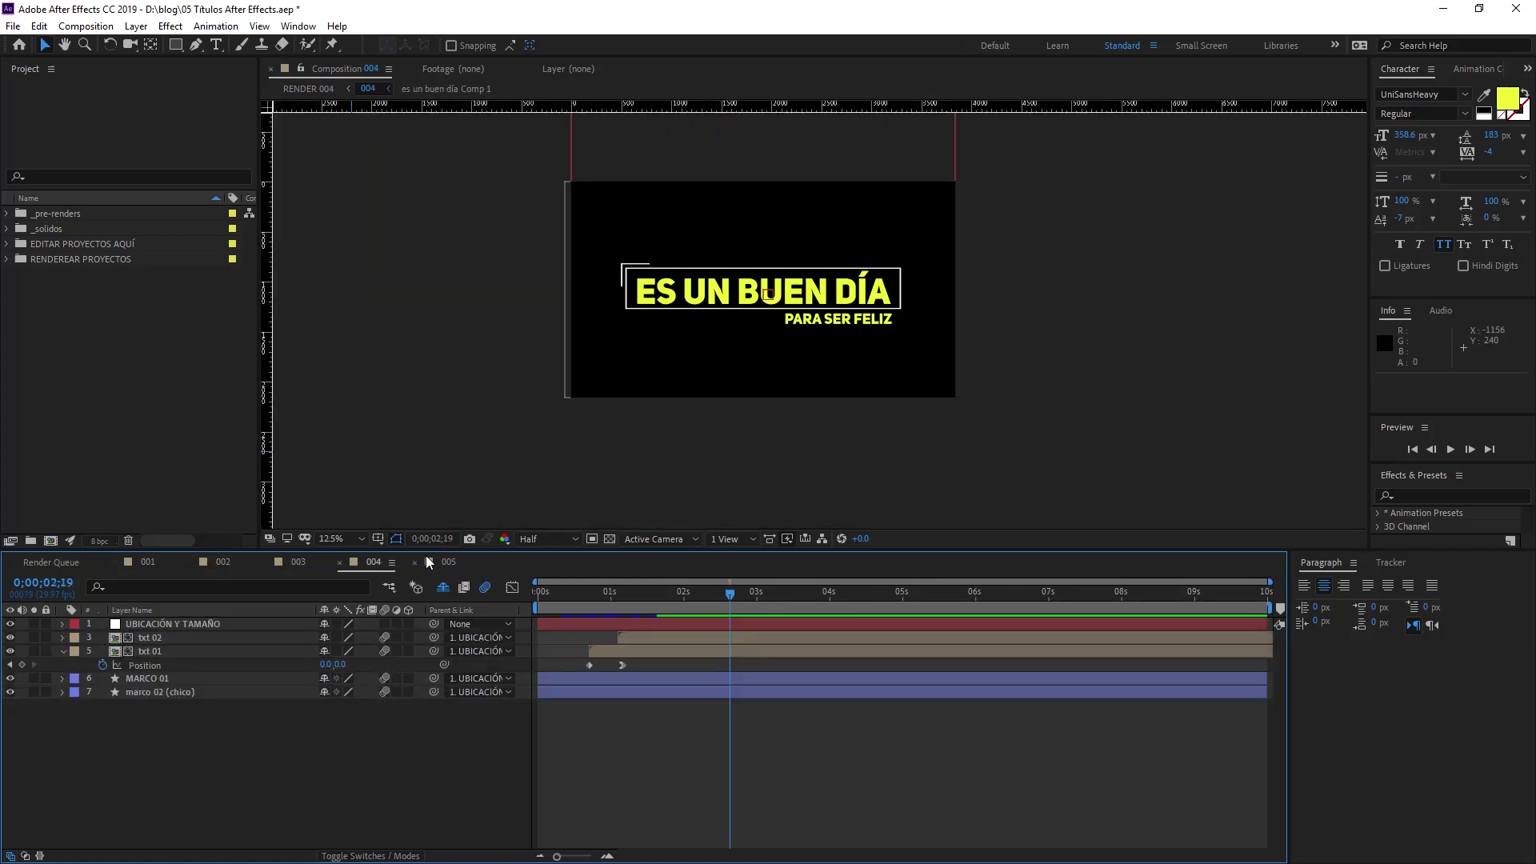
pyautogui.click(449, 562)
pyautogui.click(802, 595)
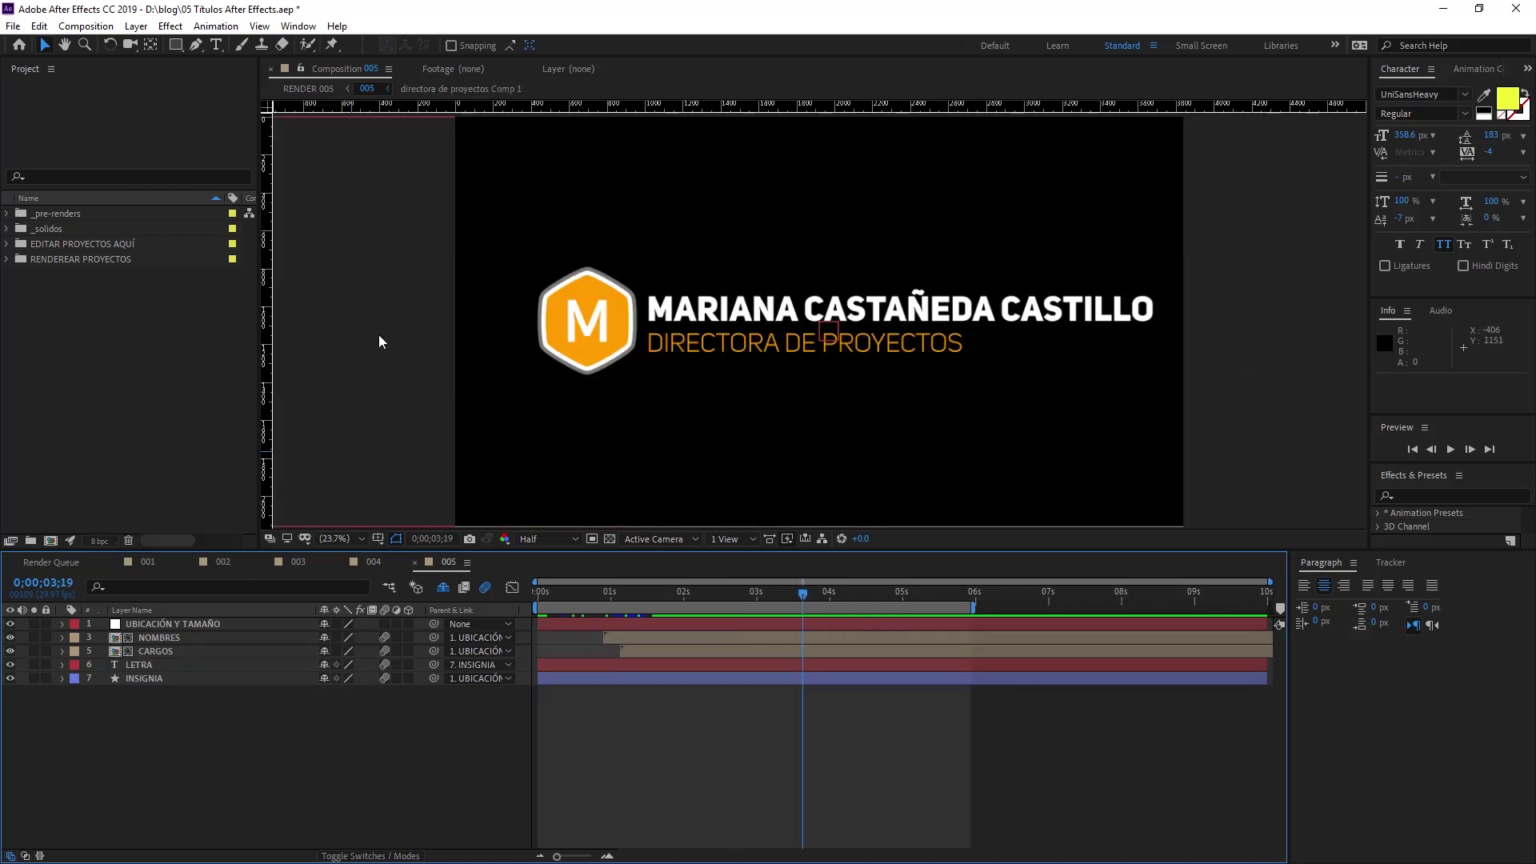
pyautogui.click(148, 562)
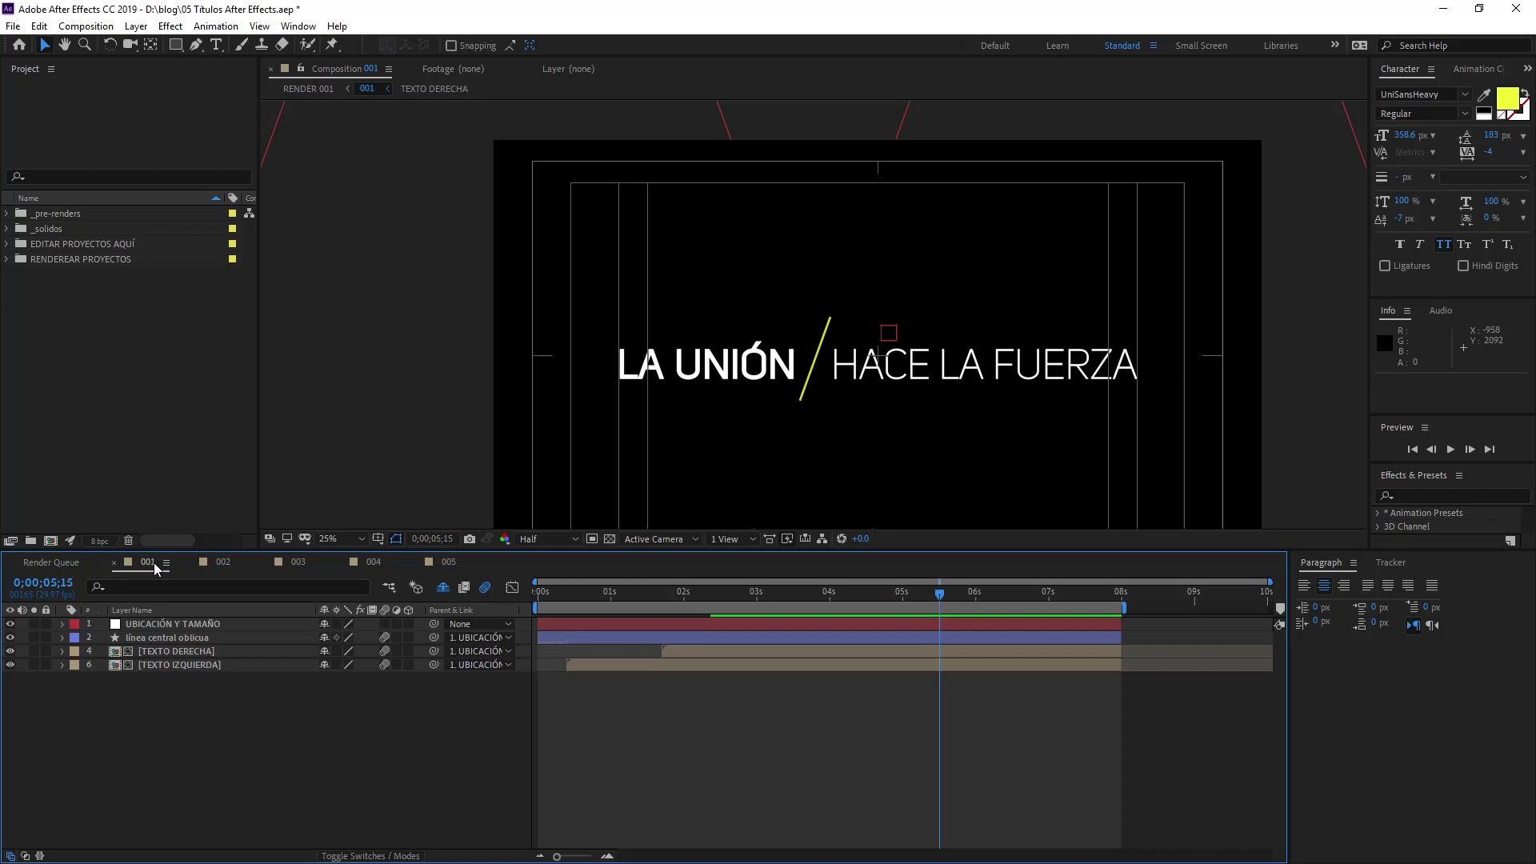
pyautogui.click(237, 564)
pyautogui.click(309, 564)
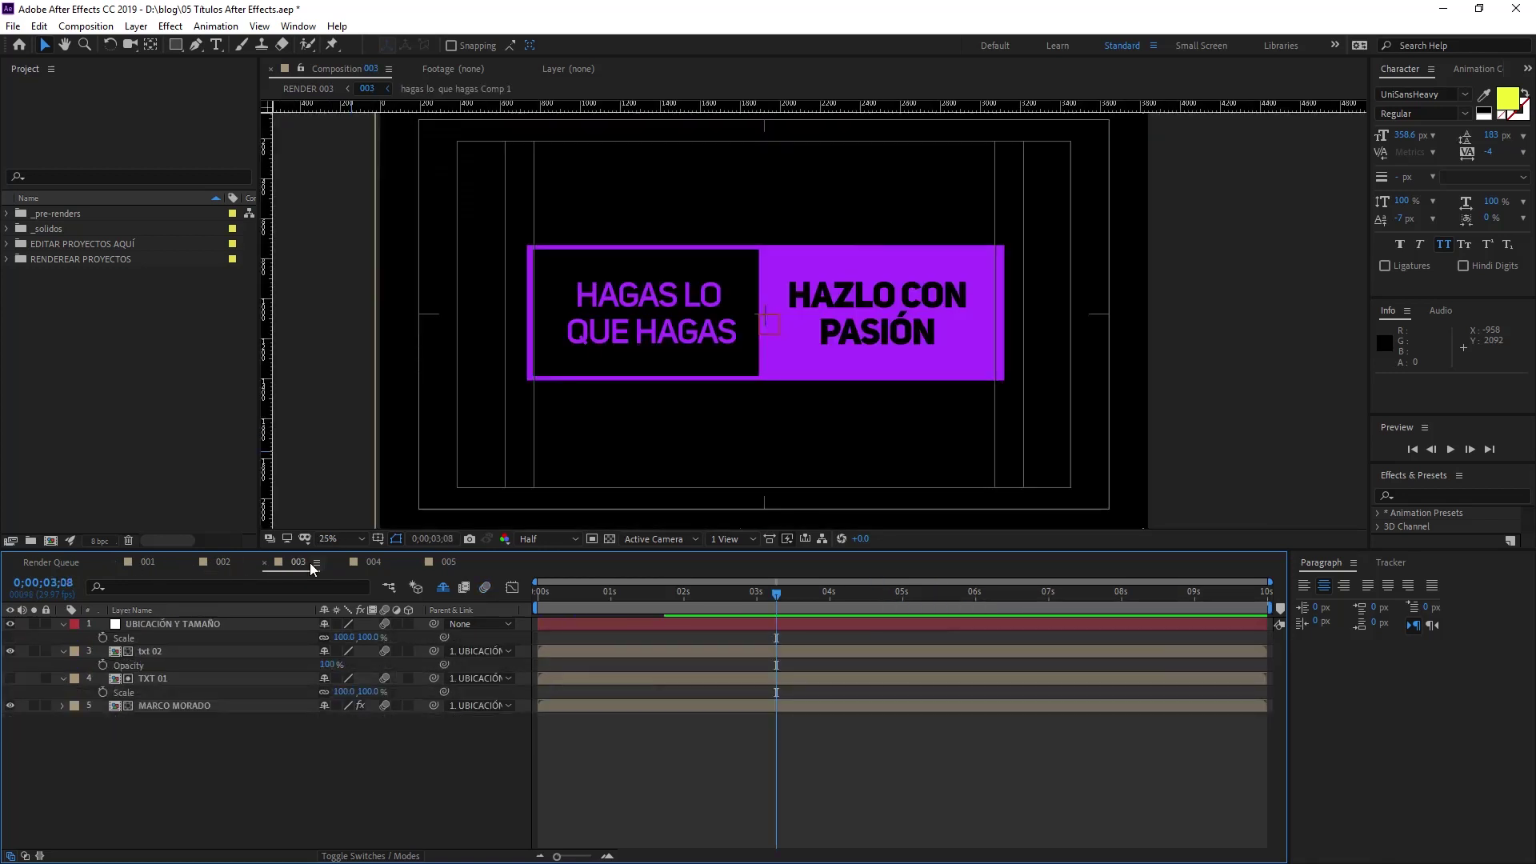
pyautogui.click(373, 564)
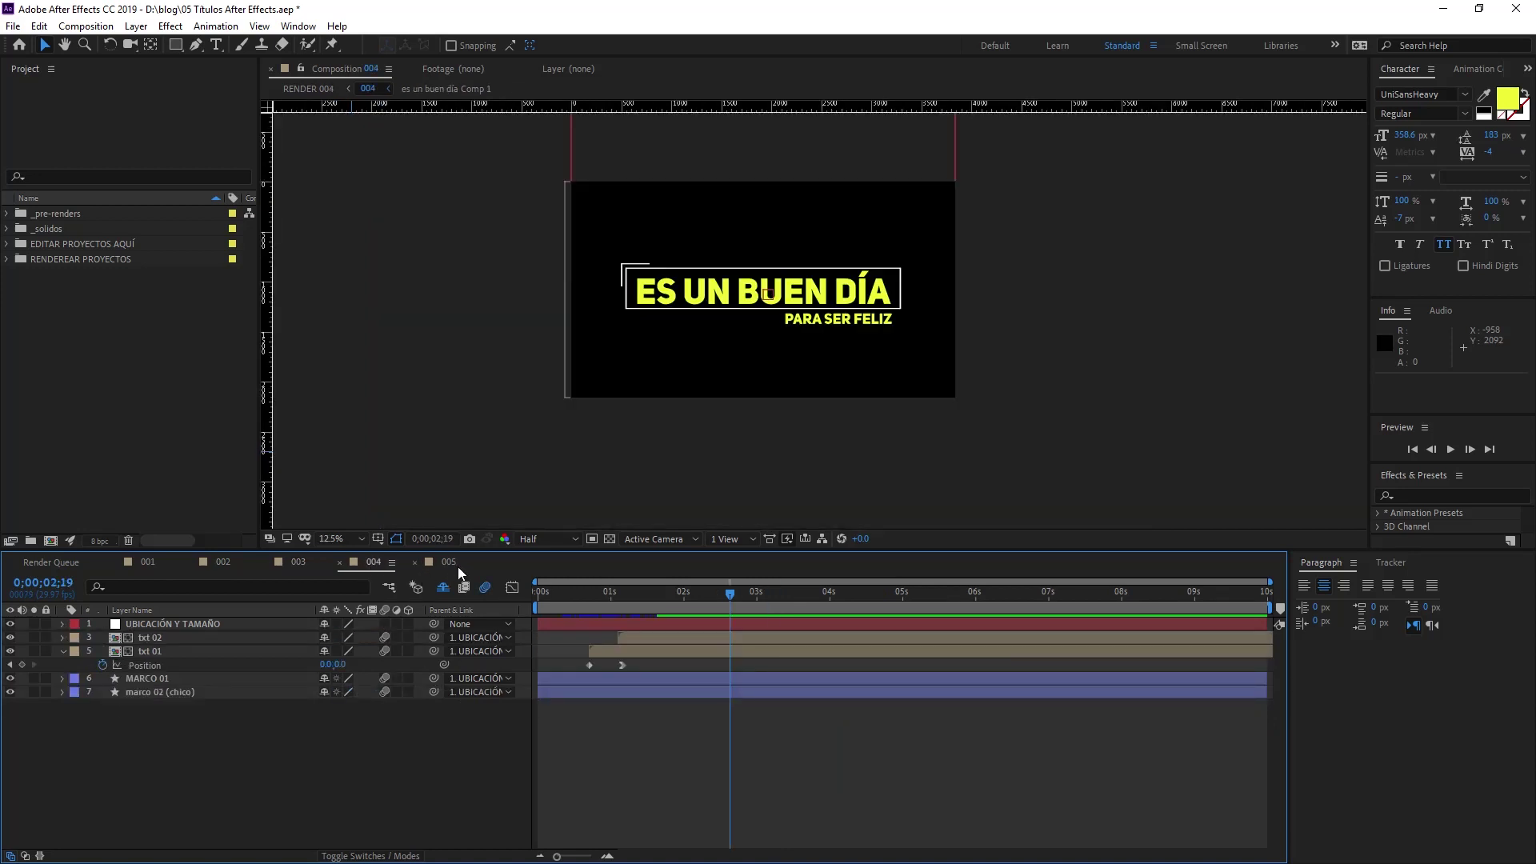
pyautogui.click(448, 564)
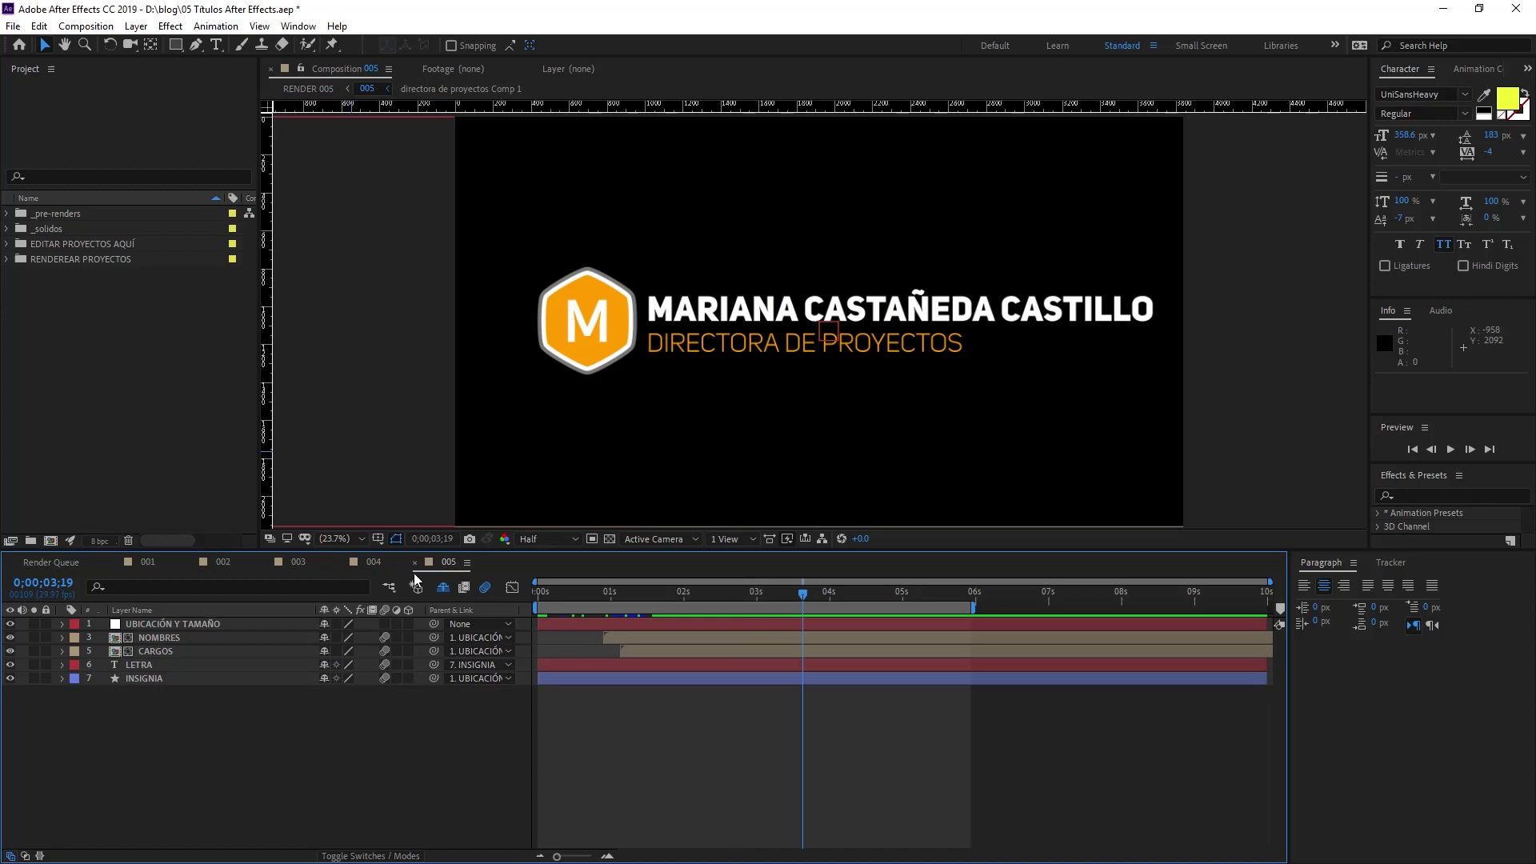
pyautogui.click(147, 562)
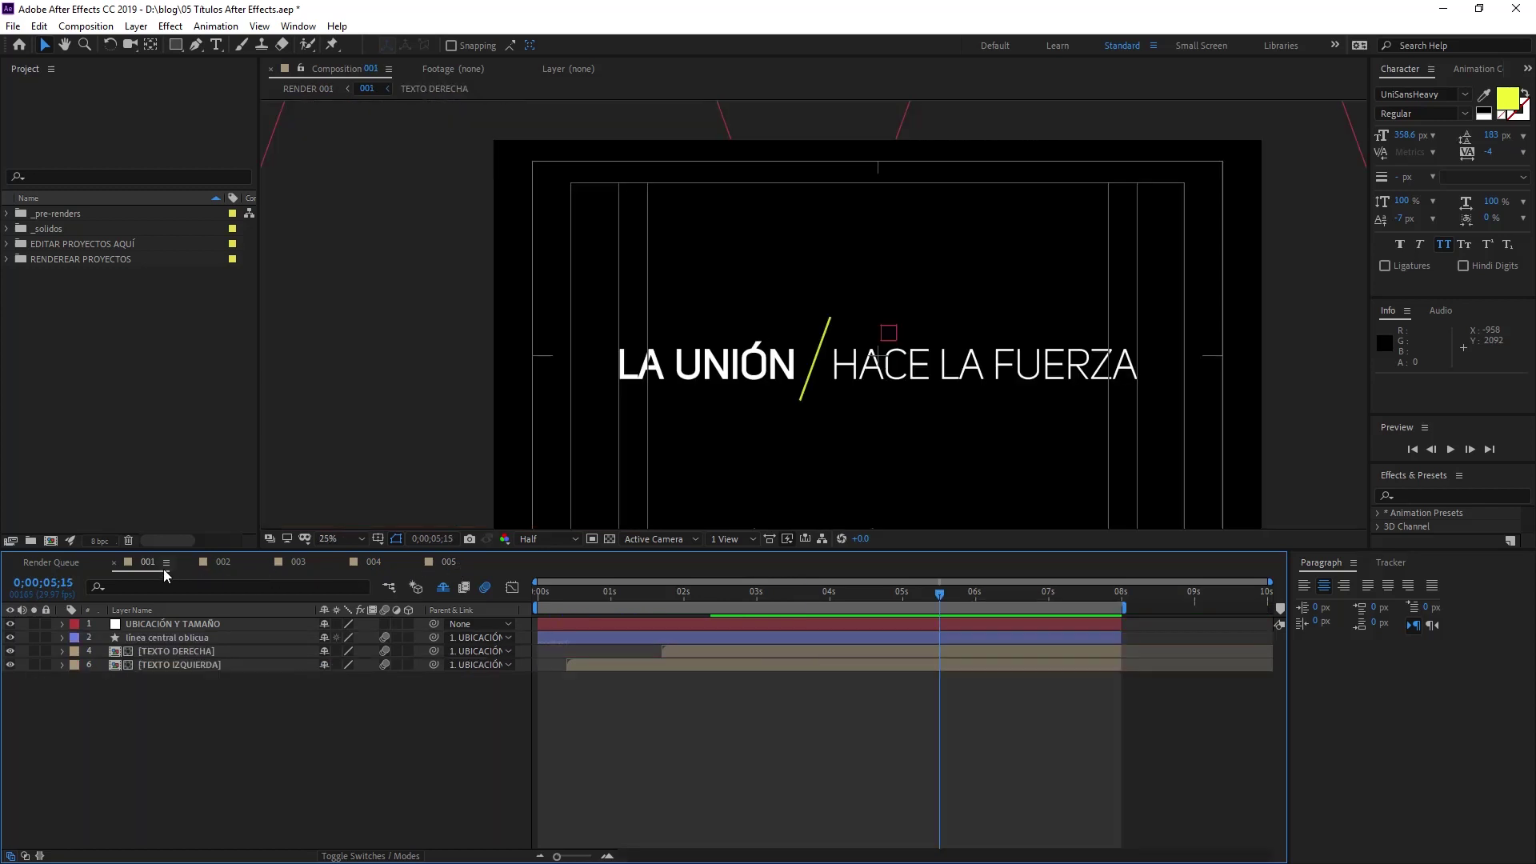
pyautogui.moveTo(554, 596)
pyautogui.mouseDown()
pyautogui.moveTo(706, 628)
pyautogui.moveTo(1062, 617)
pyautogui.mouseUp()
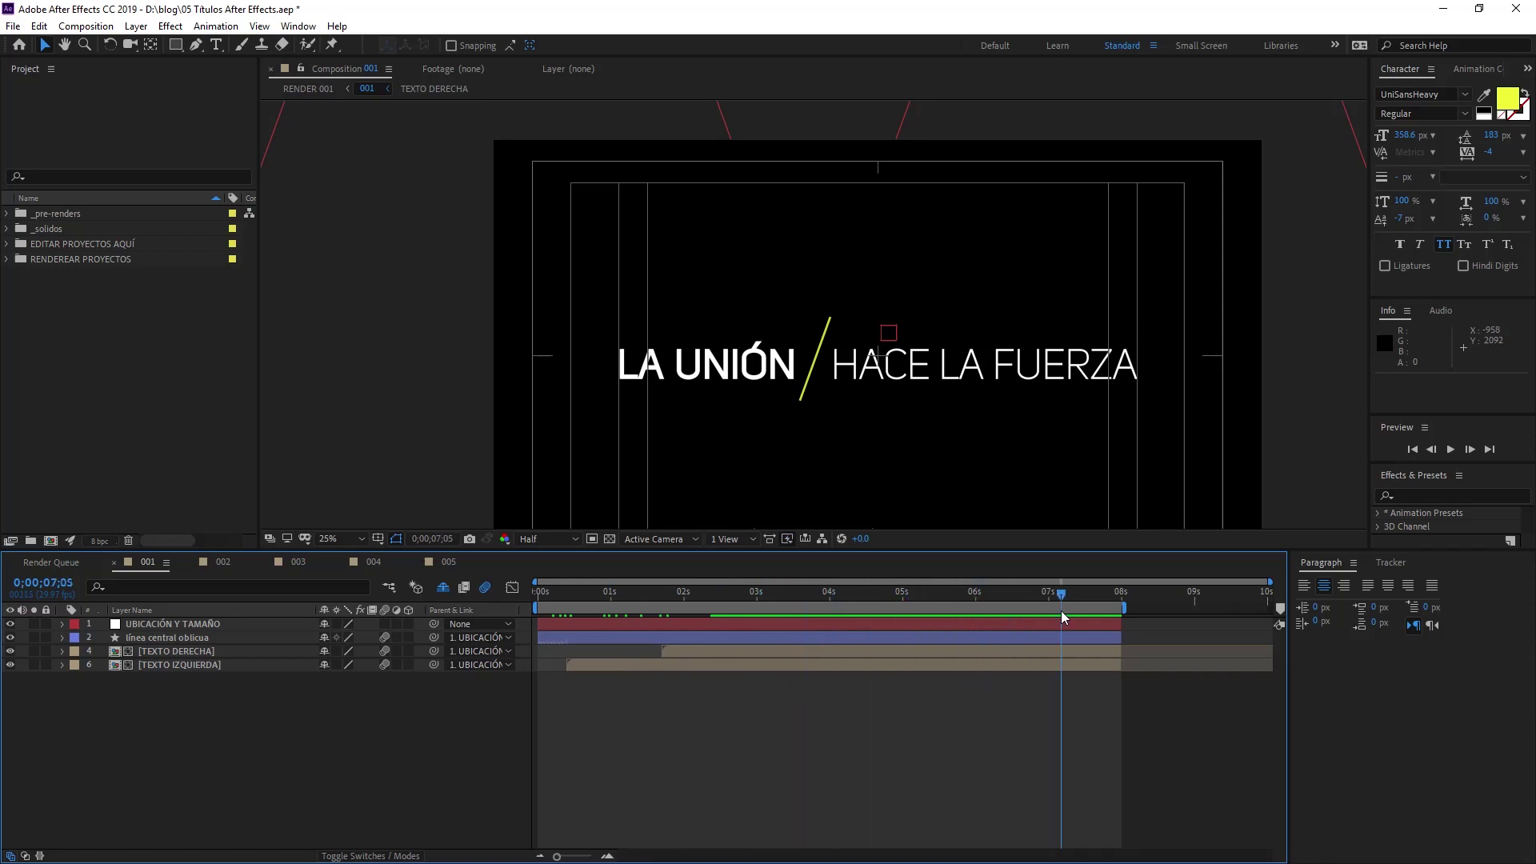
pyautogui.click(222, 563)
pyautogui.moveTo(565, 596); pyautogui.dragTo(833, 632)
pyautogui.click(298, 561)
pyautogui.moveTo(563, 596); pyautogui.dragTo(782, 610)
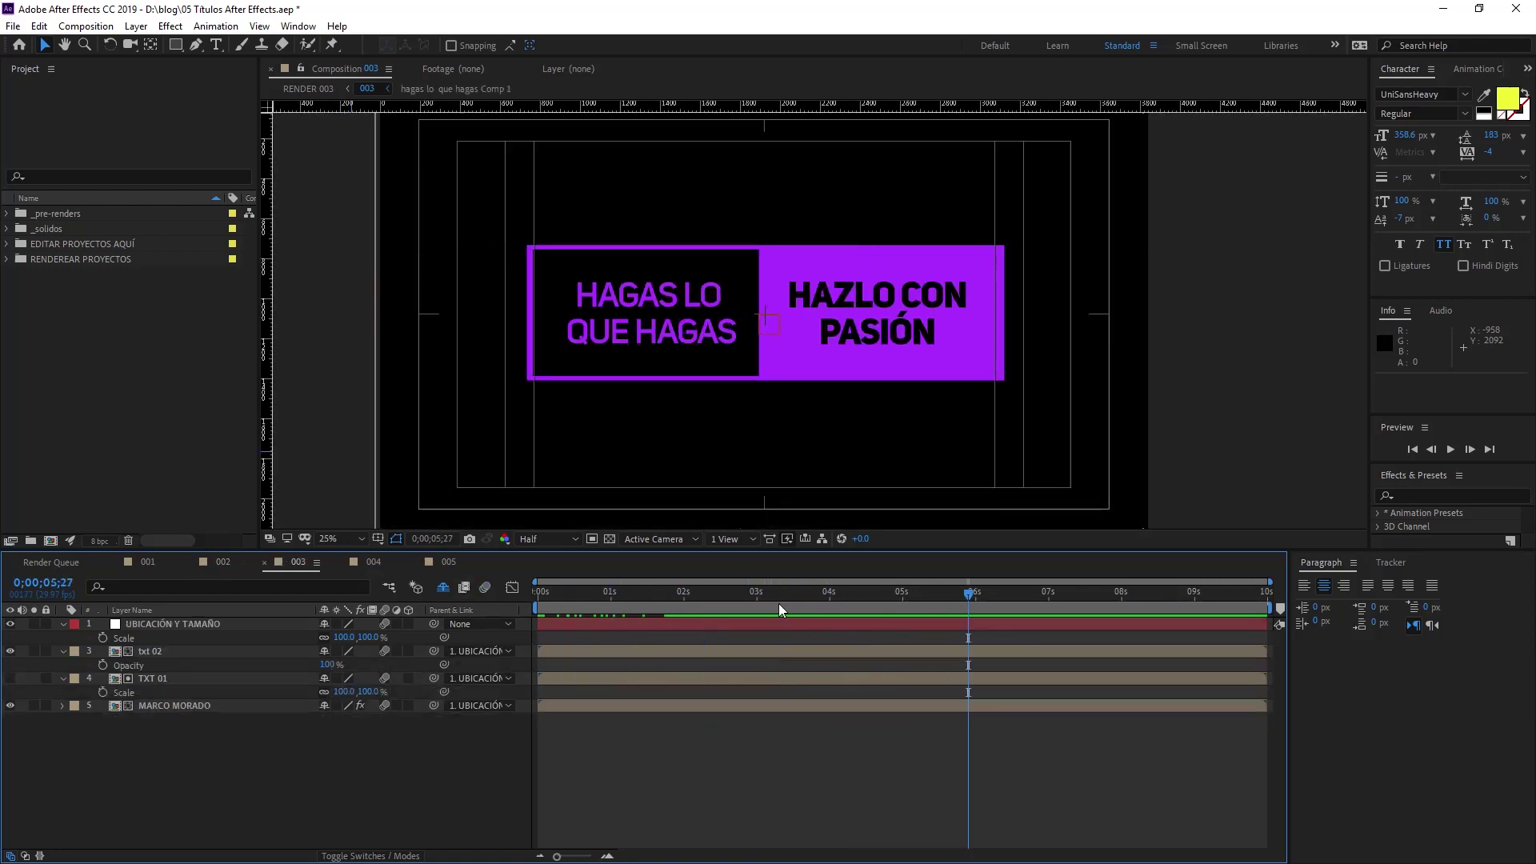
pyautogui.click(374, 562)
pyautogui.moveTo(583, 599); pyautogui.dragTo(805, 614)
pyautogui.click(449, 562)
pyautogui.moveTo(588, 600); pyautogui.dragTo(785, 613)
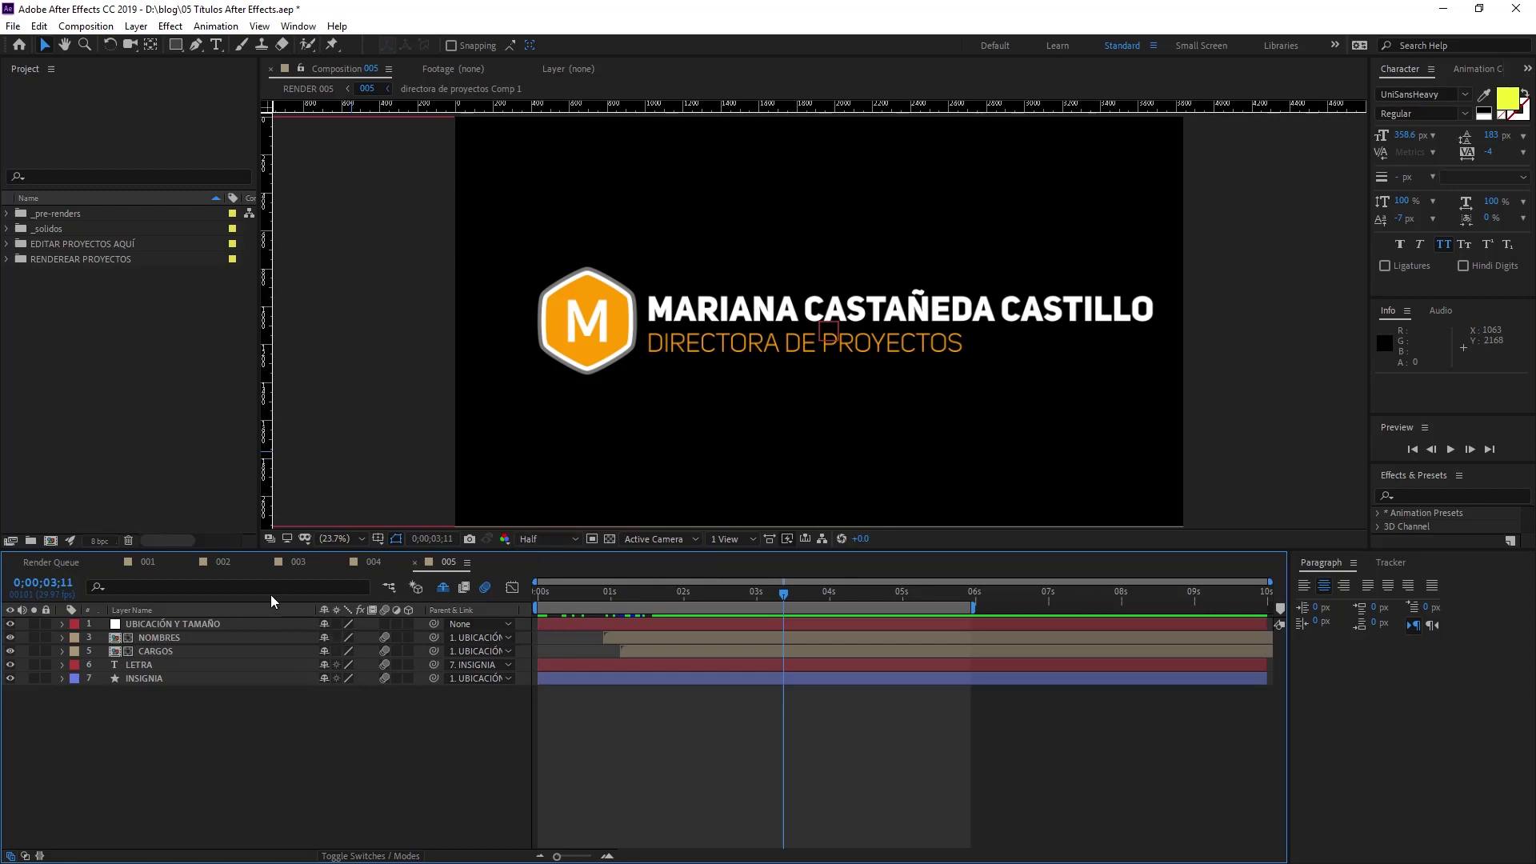
pyautogui.click(148, 563)
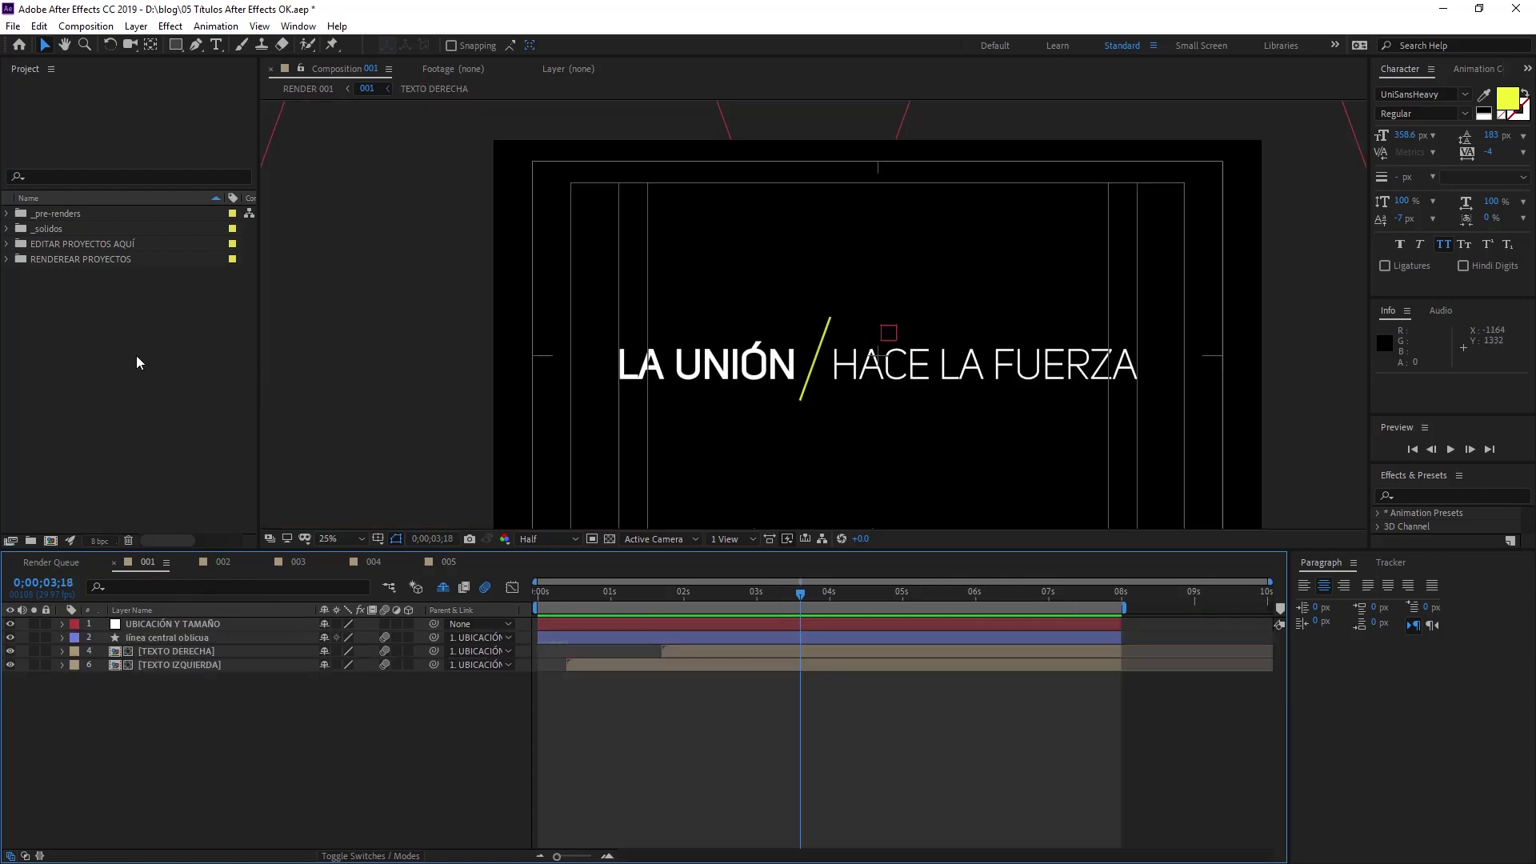
# Expand EDITAR PROYECTOS AQUÍ, open composition 001 and pick the Horizontal Type tool
pyautogui.click(80, 244)
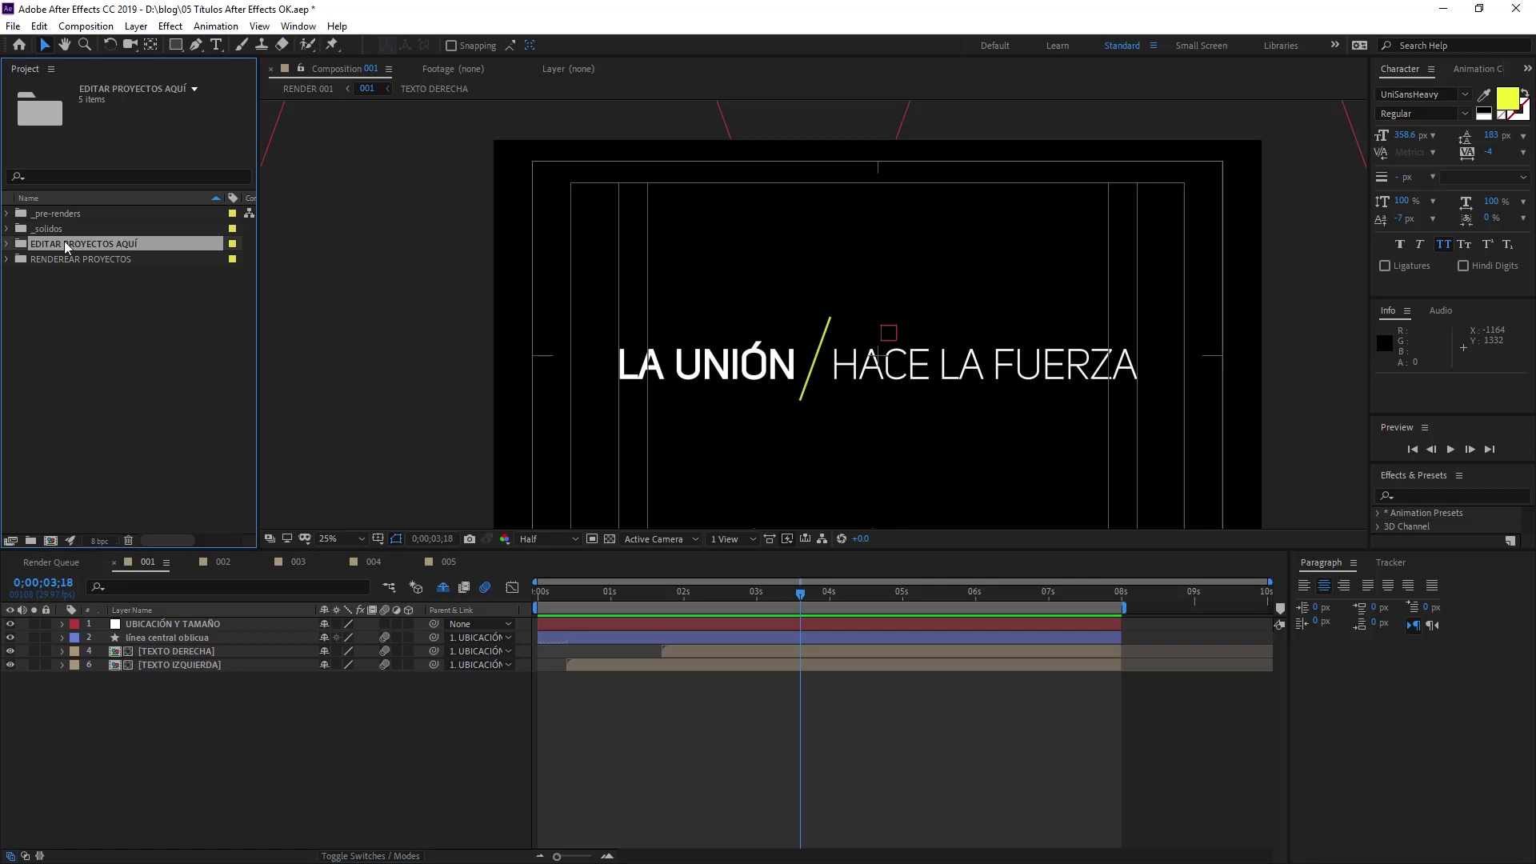
pyautogui.click(6, 244)
pyautogui.click(48, 274)
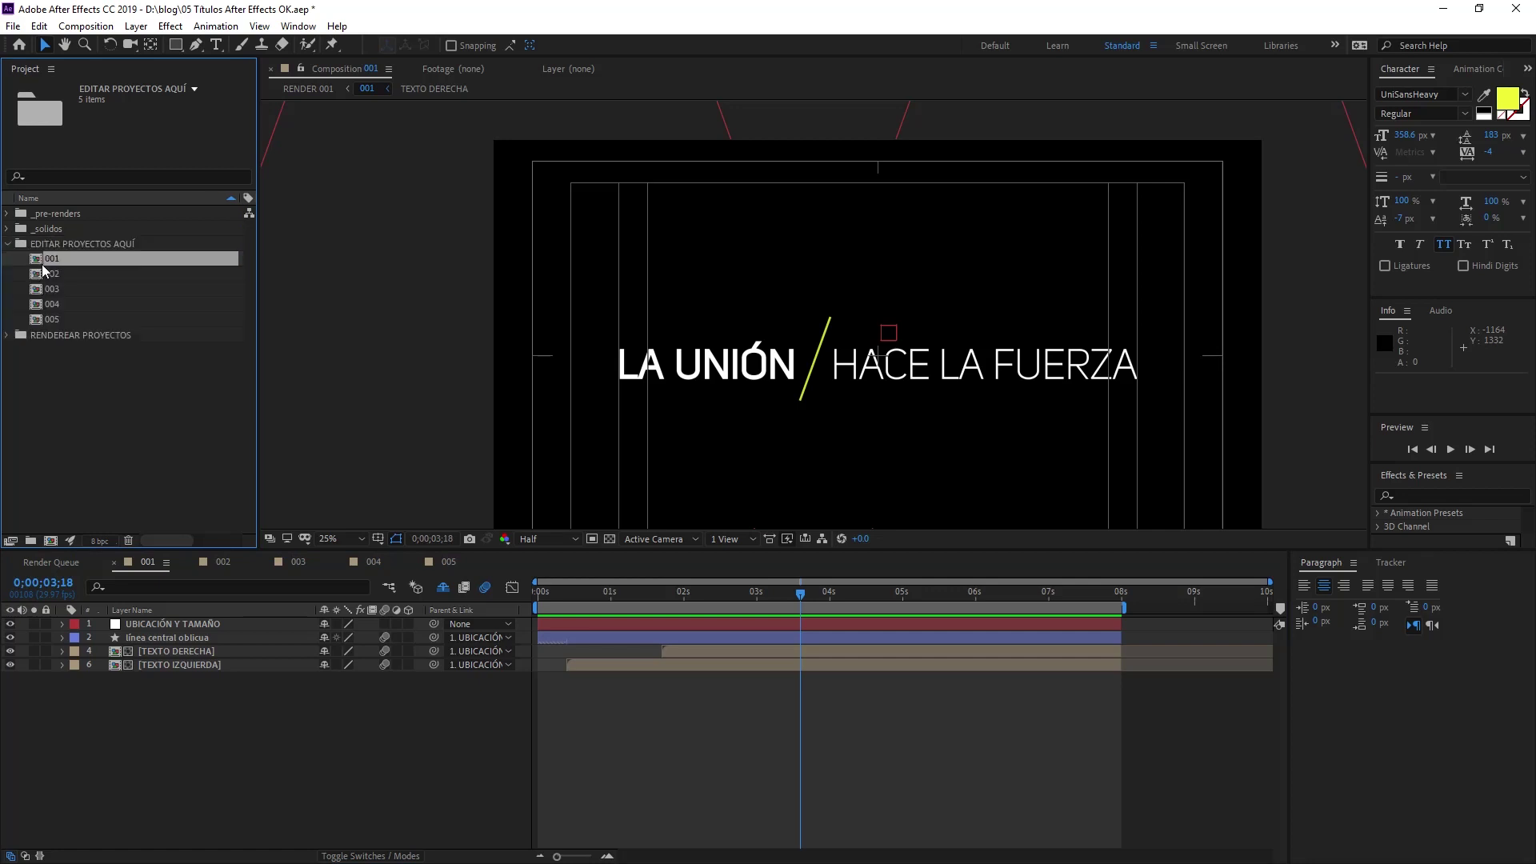
pyautogui.press('Down')
pyautogui.press('Down')
pyautogui.press('Down')
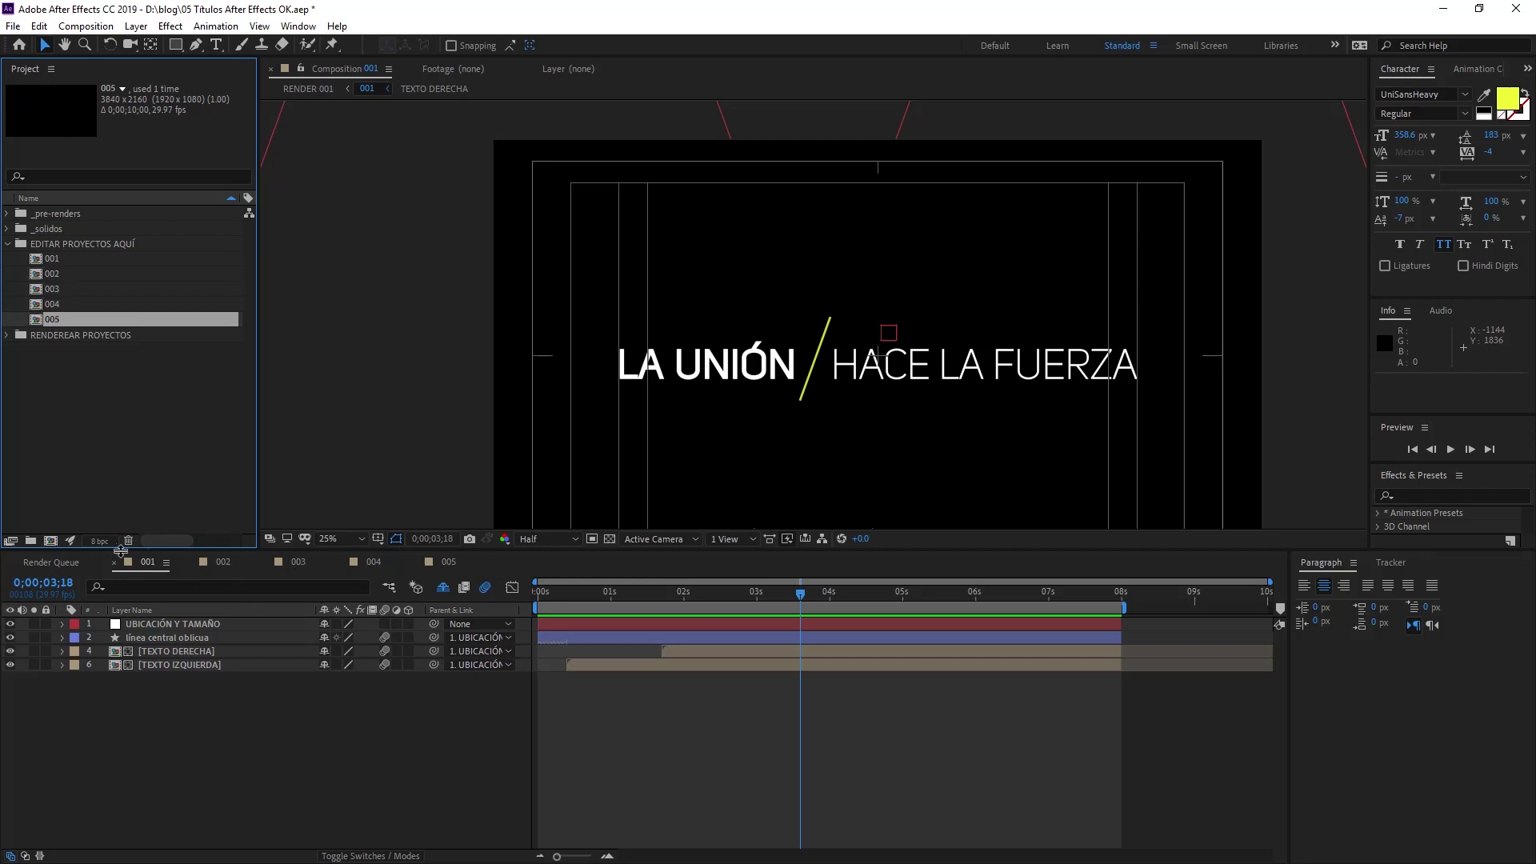
pyautogui.doubleClick(51, 260)
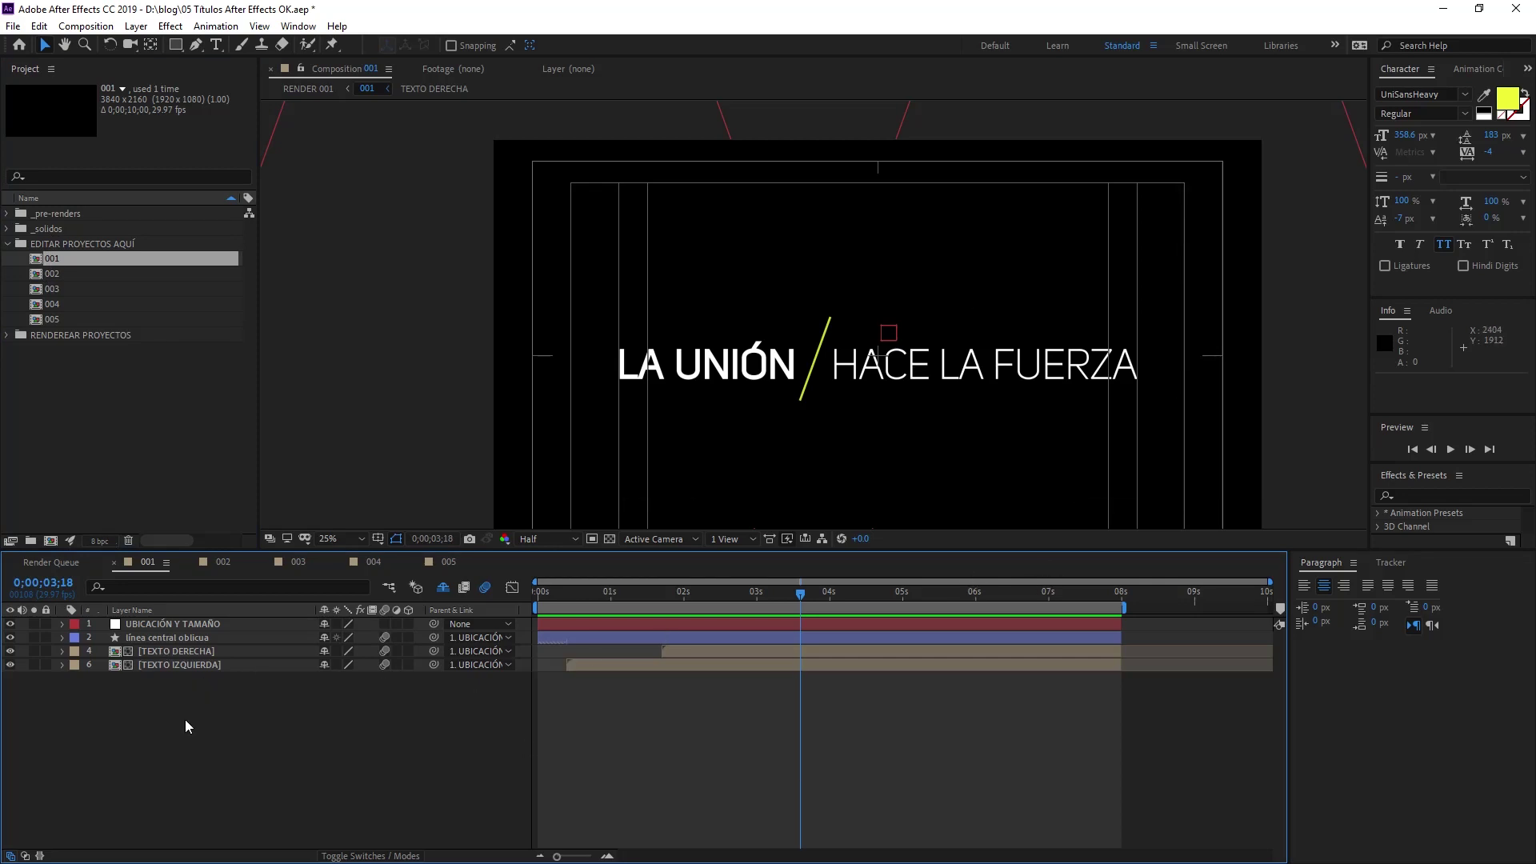
pyautogui.click(217, 46)
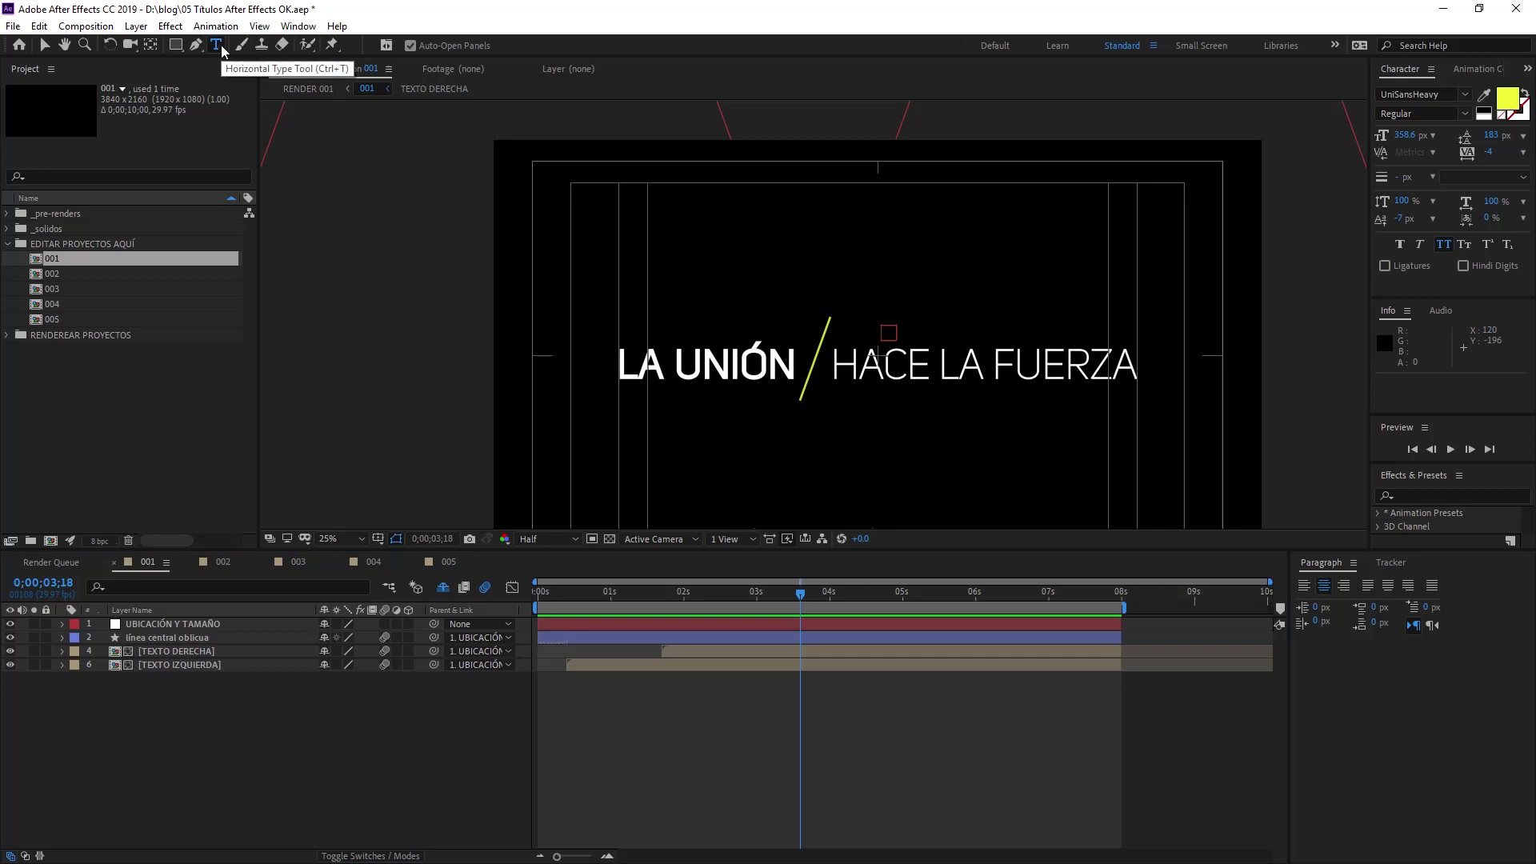
# Colour the LA UNIÓN text in the TEXTO IZQUIERDA precomp cyan
pyautogui.click(196, 652)
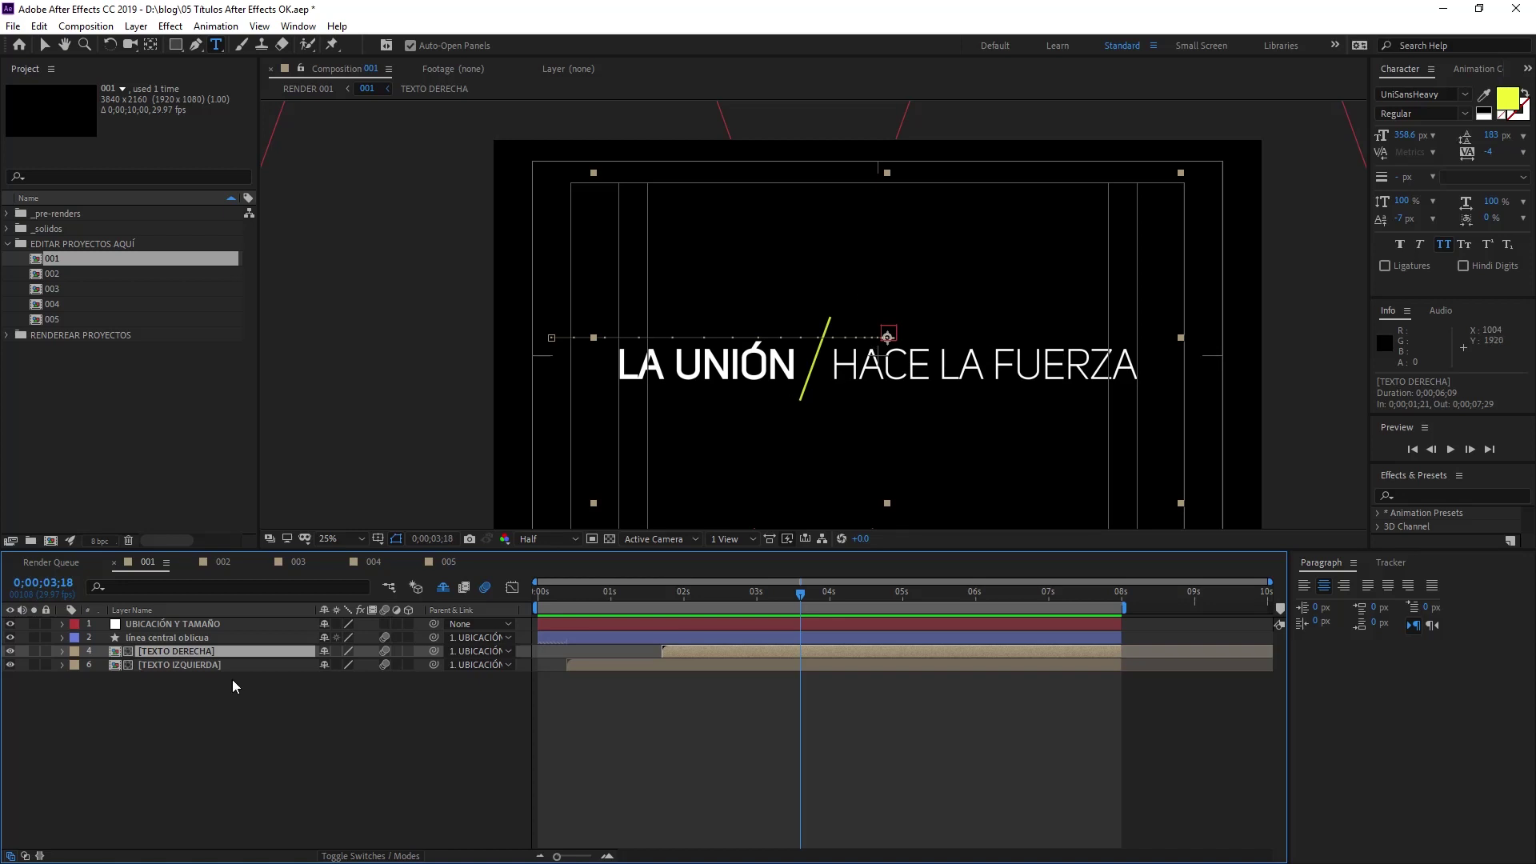
pyautogui.click(196, 665)
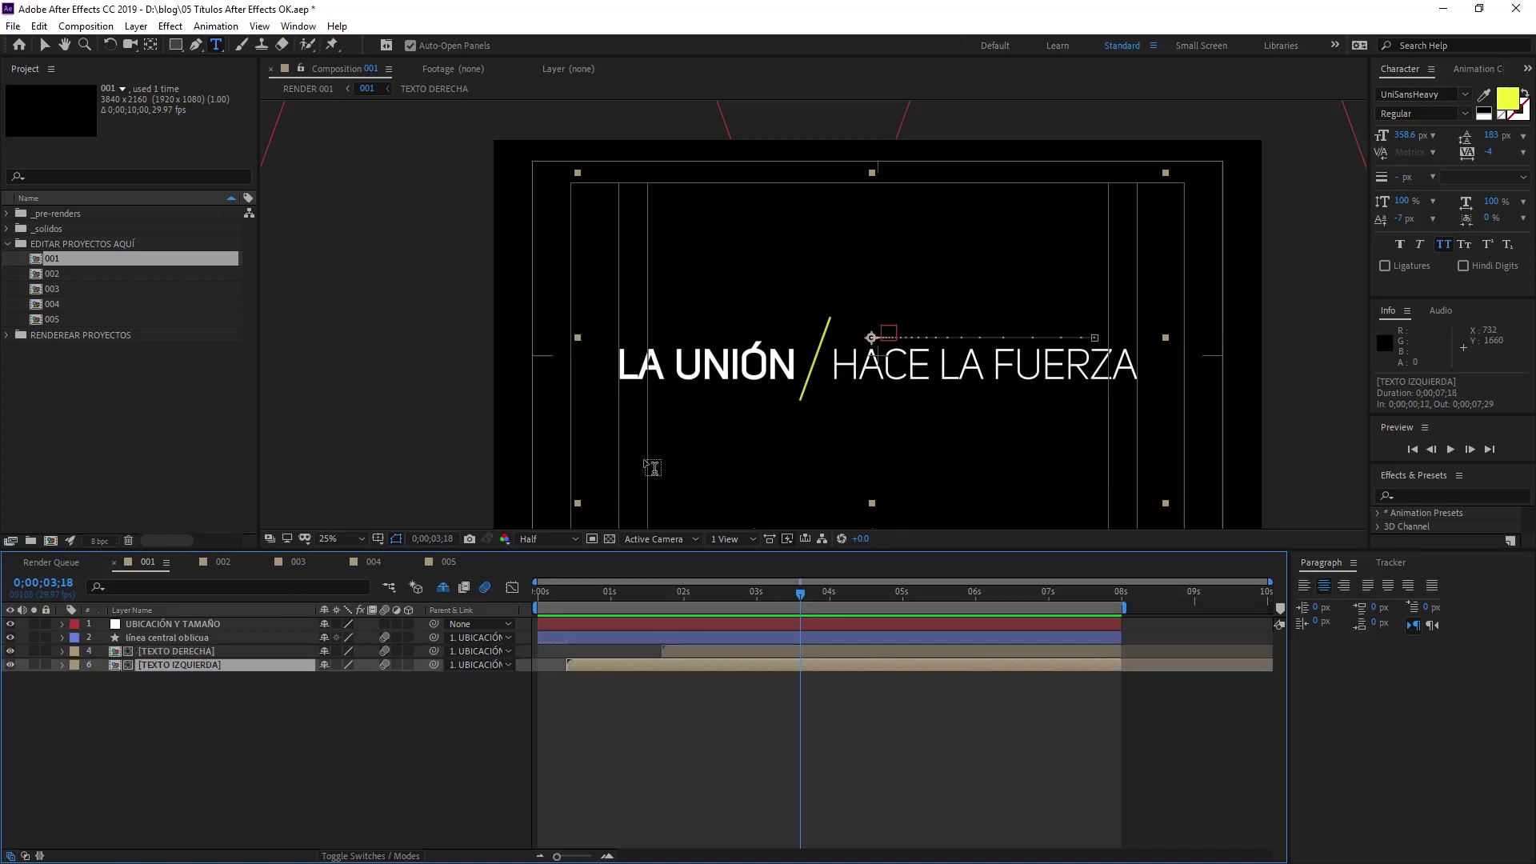
pyautogui.doubleClick(183, 665)
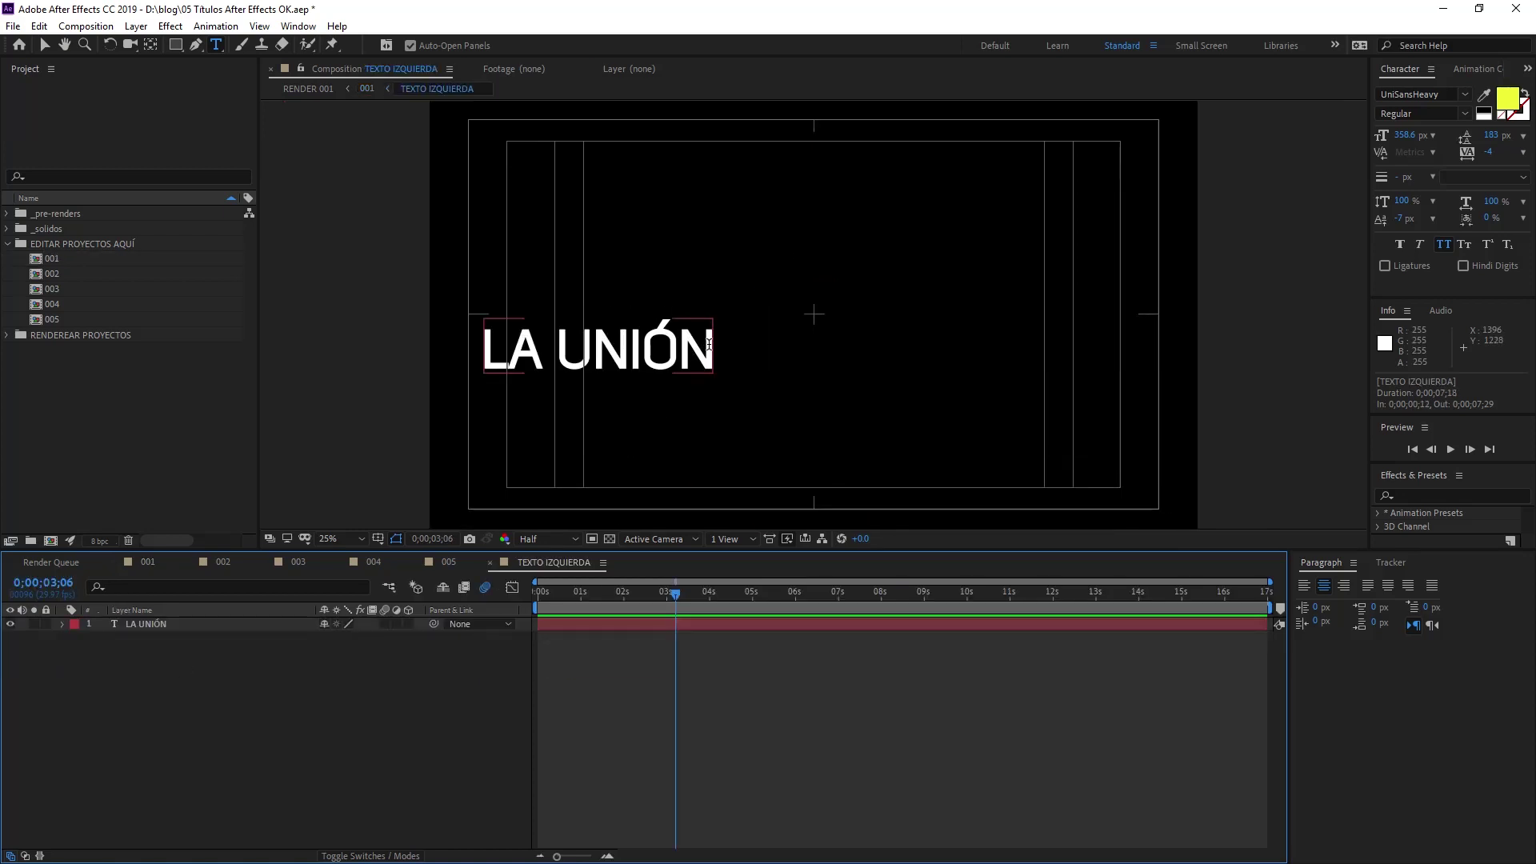
pyautogui.moveTo(708, 345); pyautogui.dragTo(554, 387)
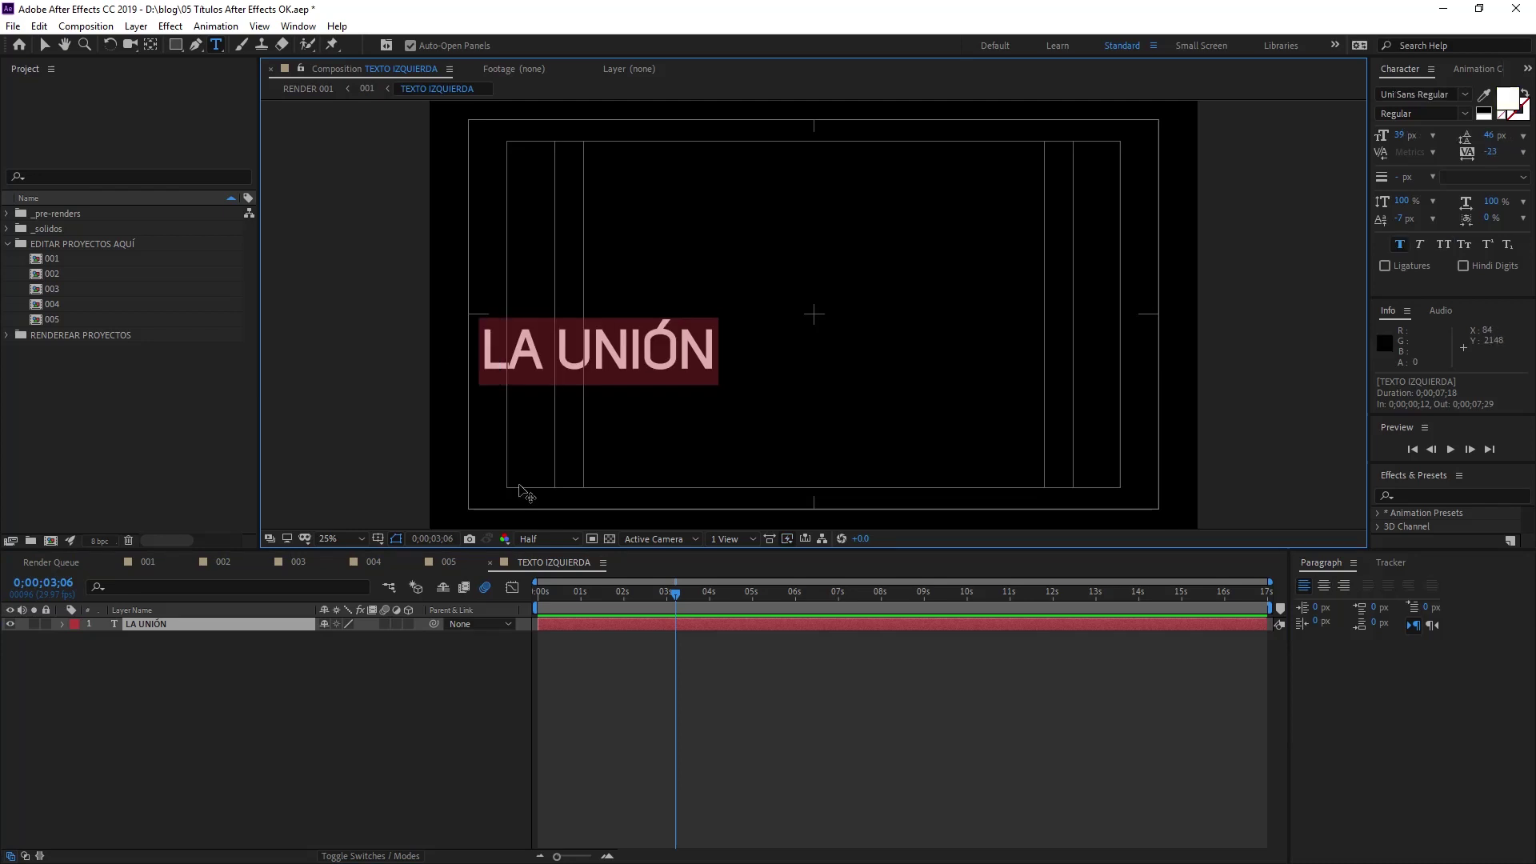
pyautogui.click(1501, 108)
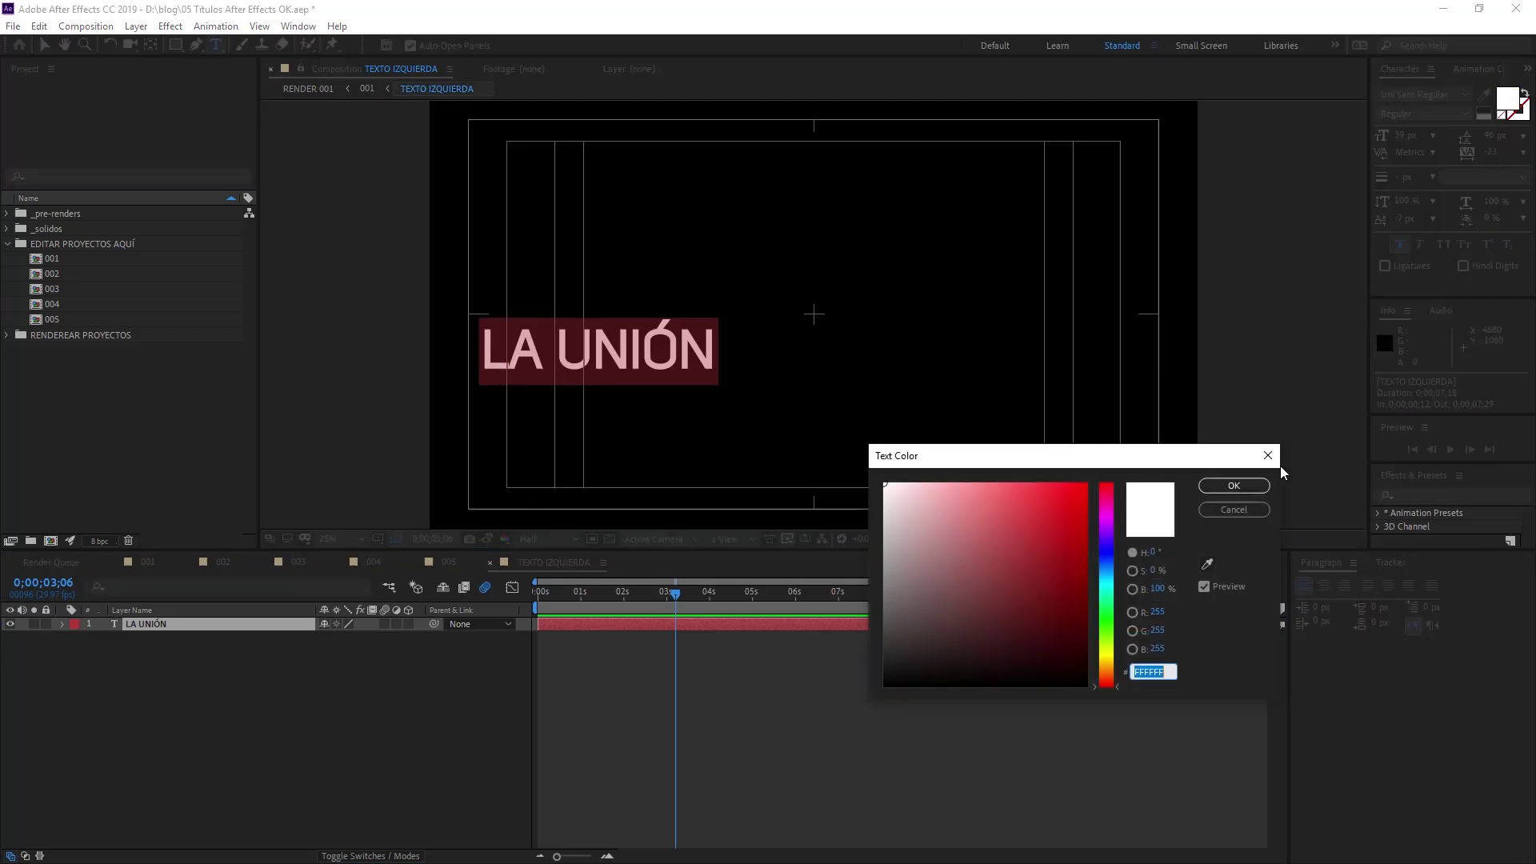
pyautogui.click(1106, 593)
pyautogui.click(1084, 502)
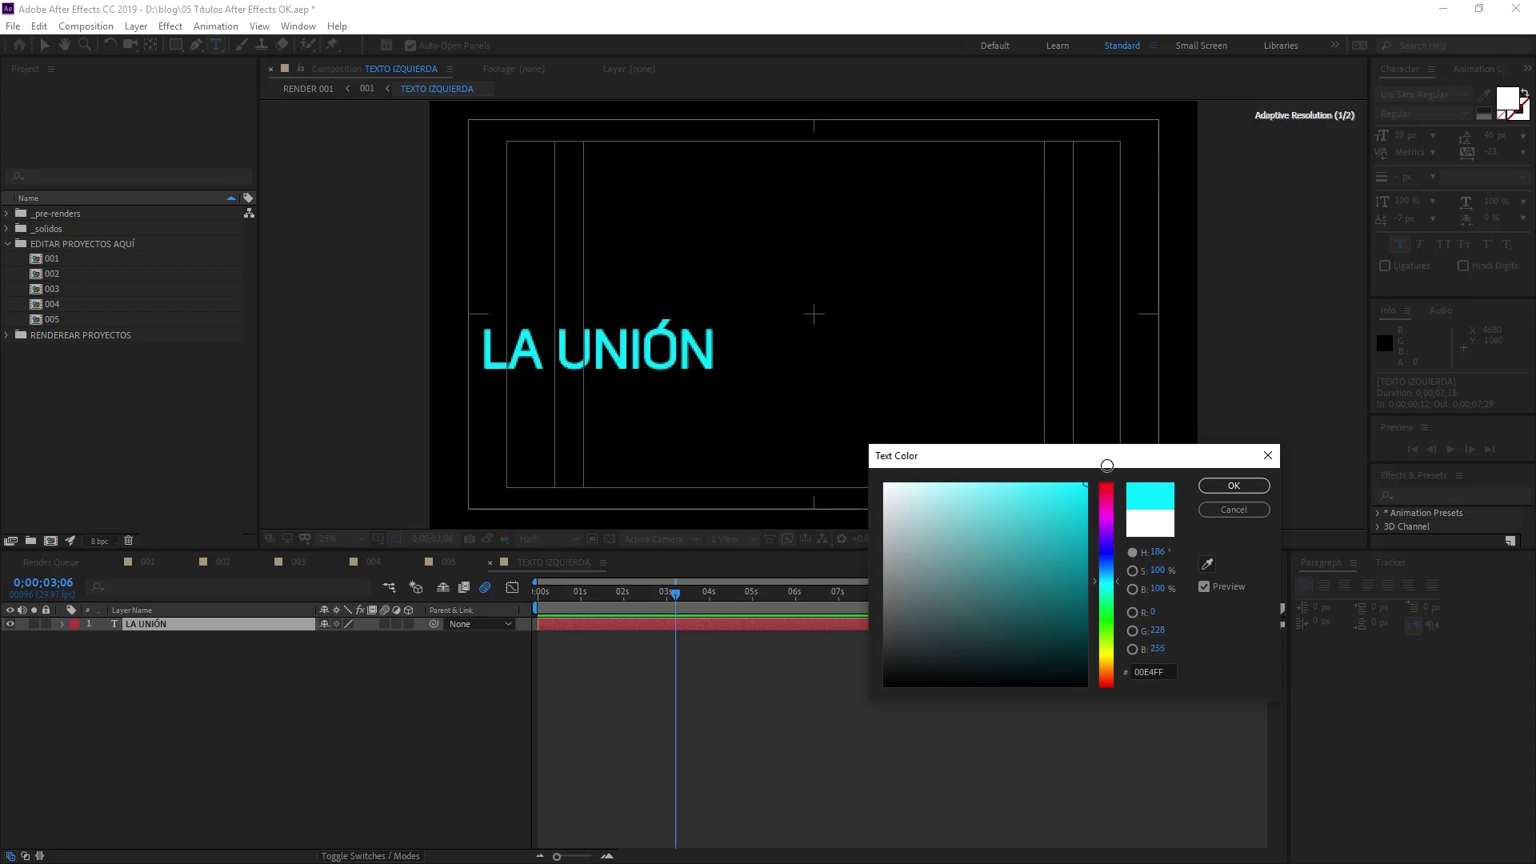
pyautogui.click(1234, 486)
# Colour HACE LA FUERZA in the TEXTO DERECHA precomp cyan #00E4FF, then return to composition 001
pyautogui.click(366, 89)
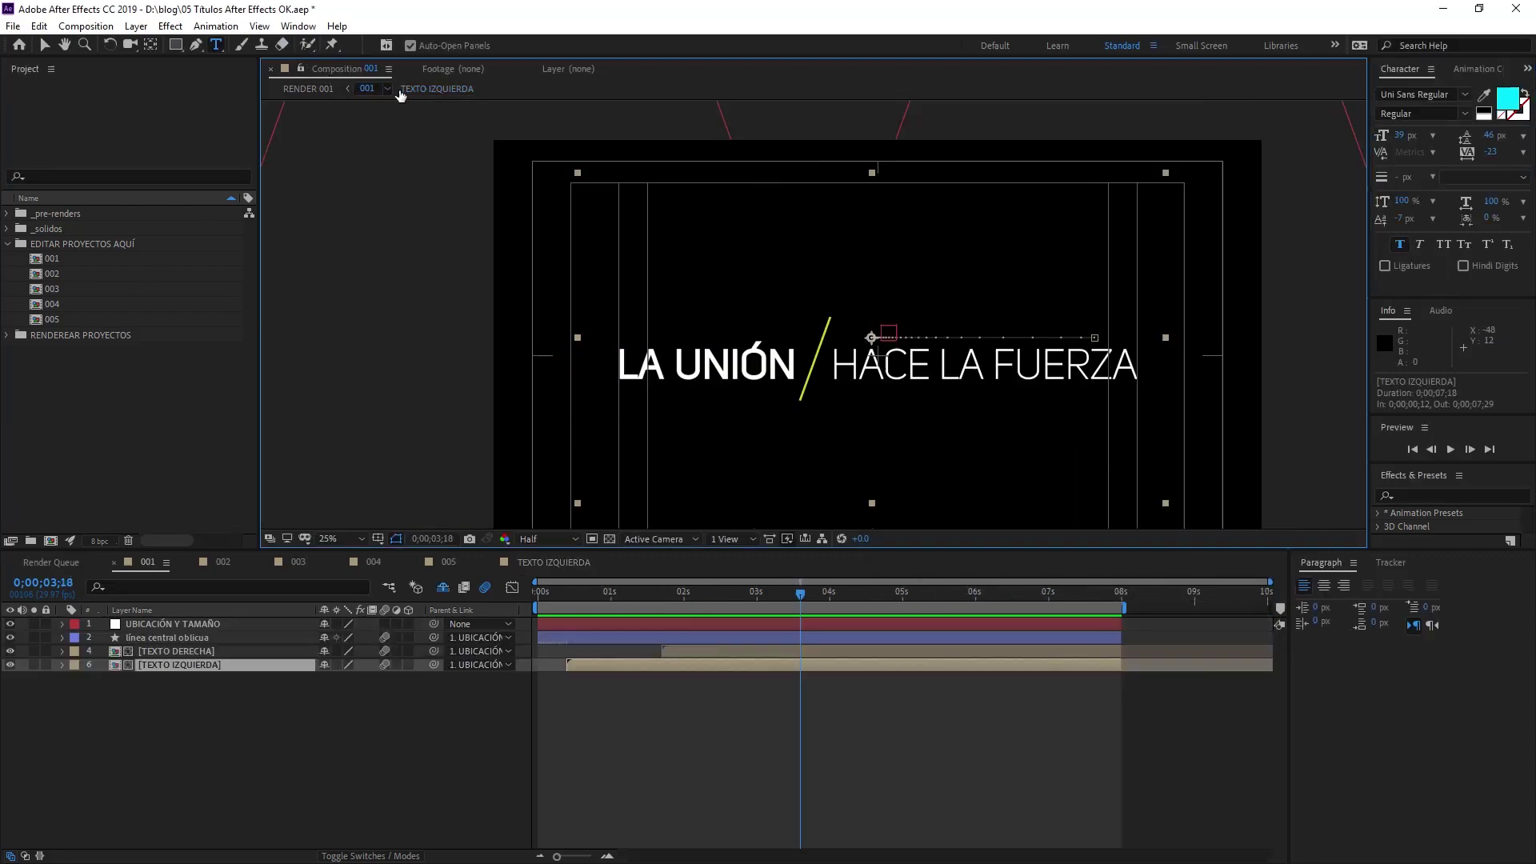
pyautogui.doubleClick(318, 625)
pyautogui.doubleClick(318, 625)
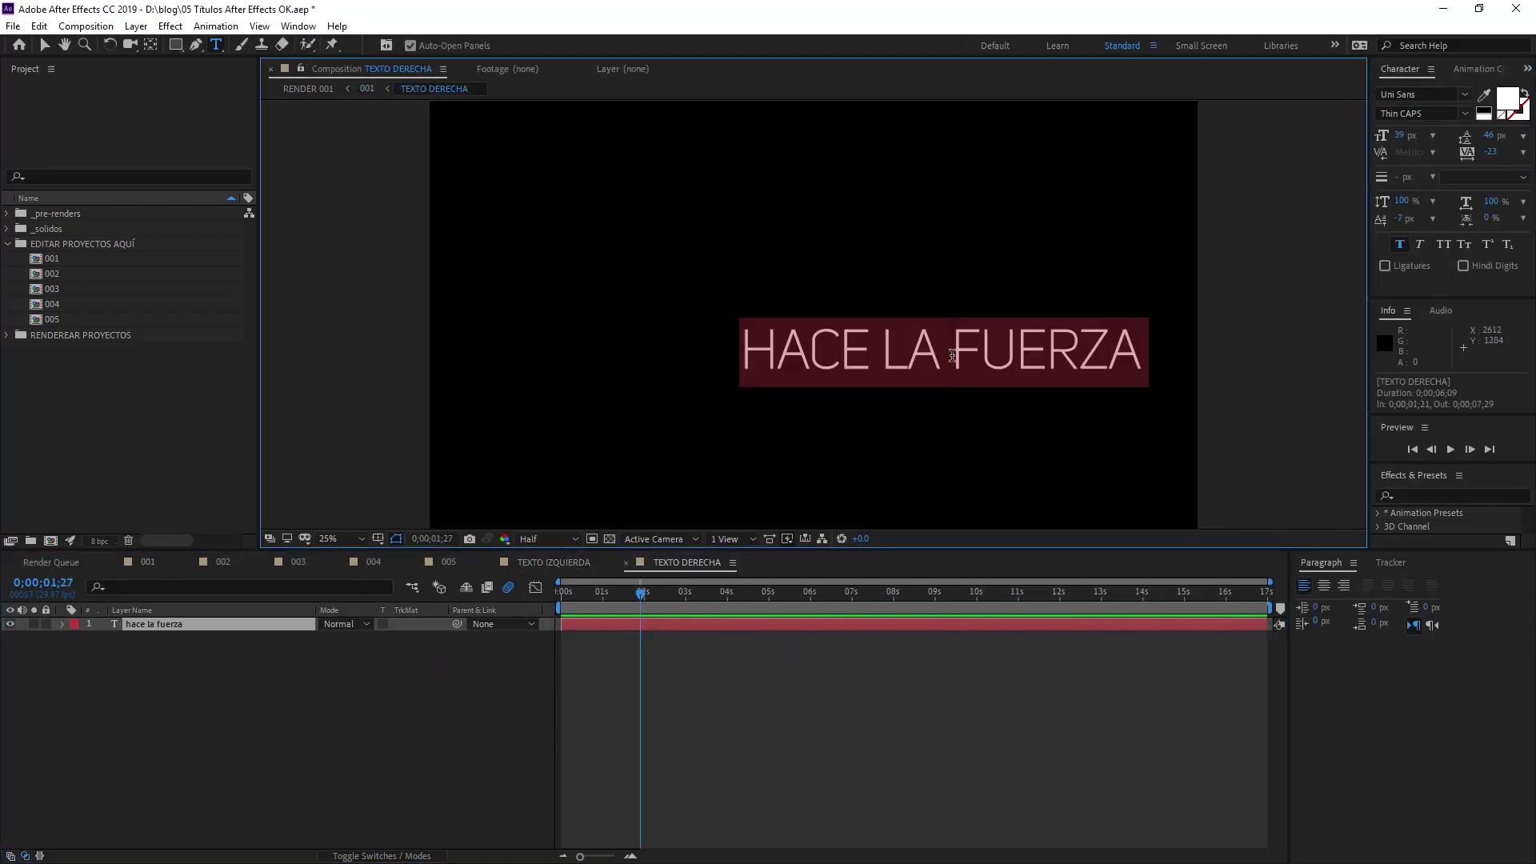
pyautogui.click(1504, 103)
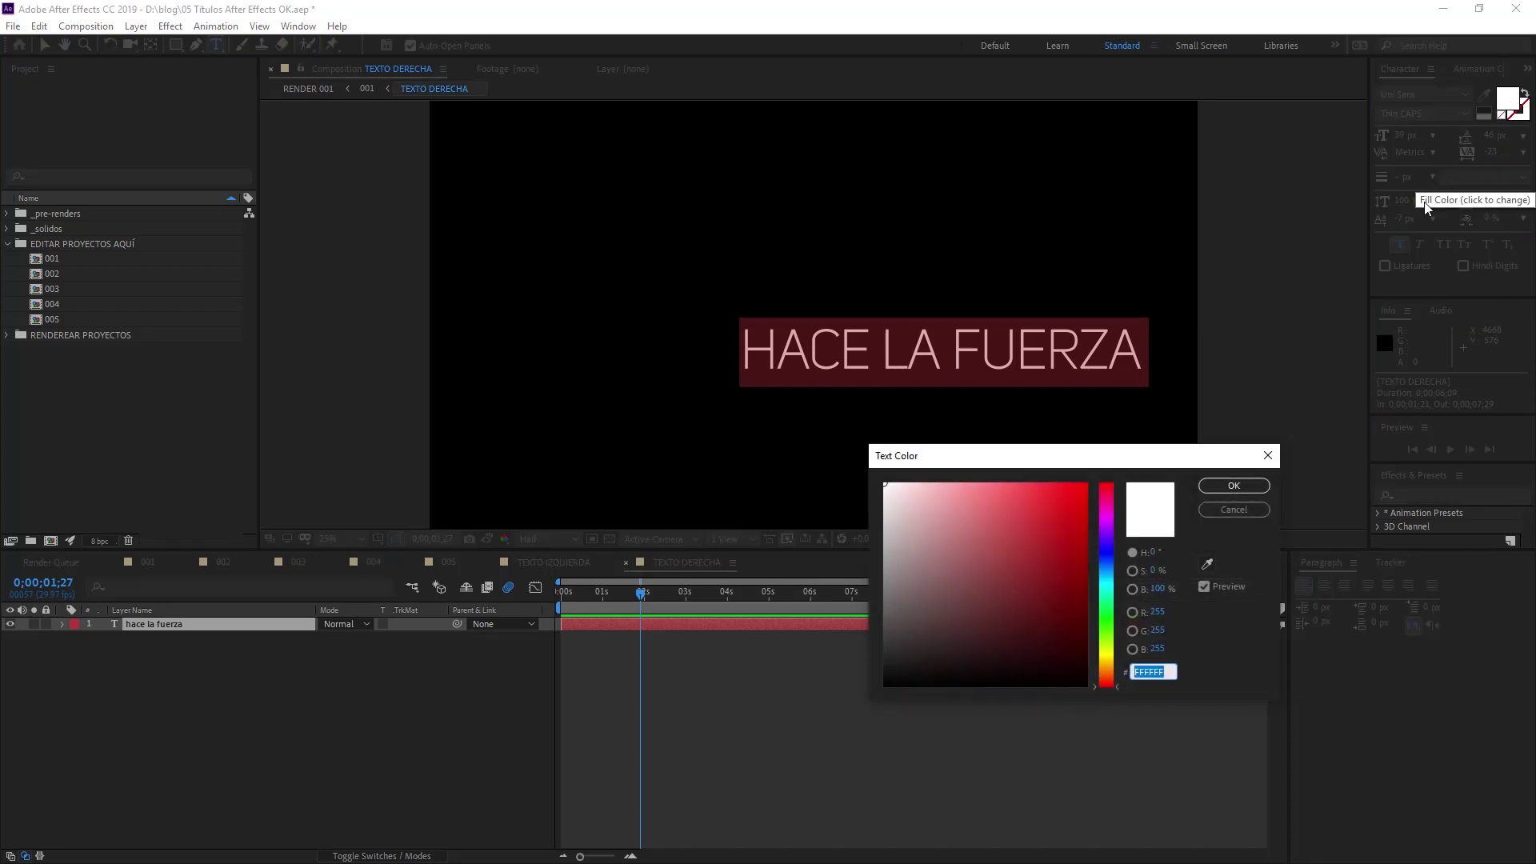
pyautogui.write('00E4FF')
pyautogui.click(1210, 485)
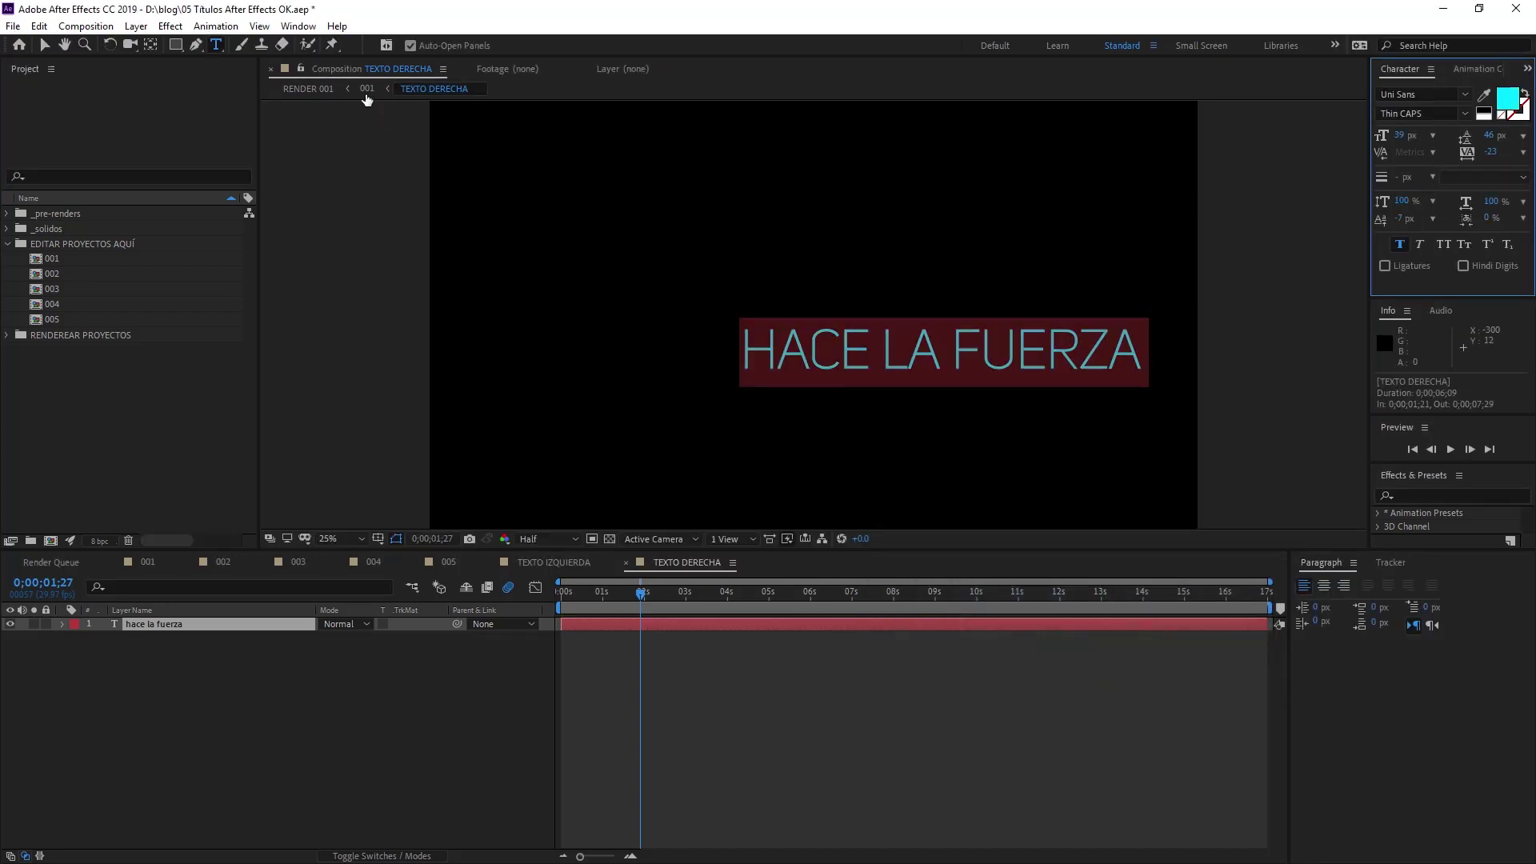
pyautogui.click(364, 89)
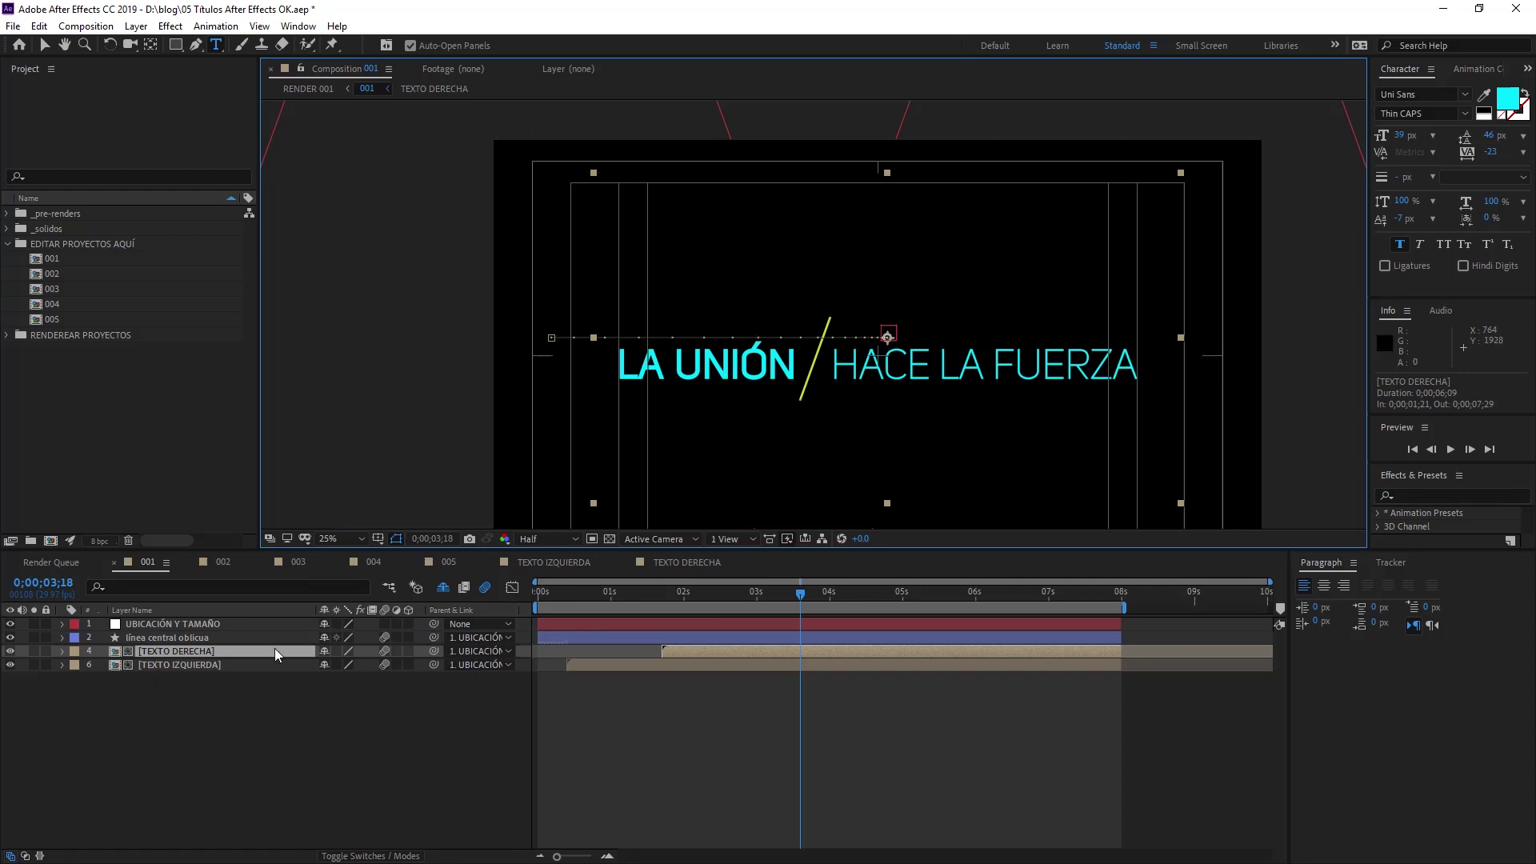
pyautogui.click(199, 638)
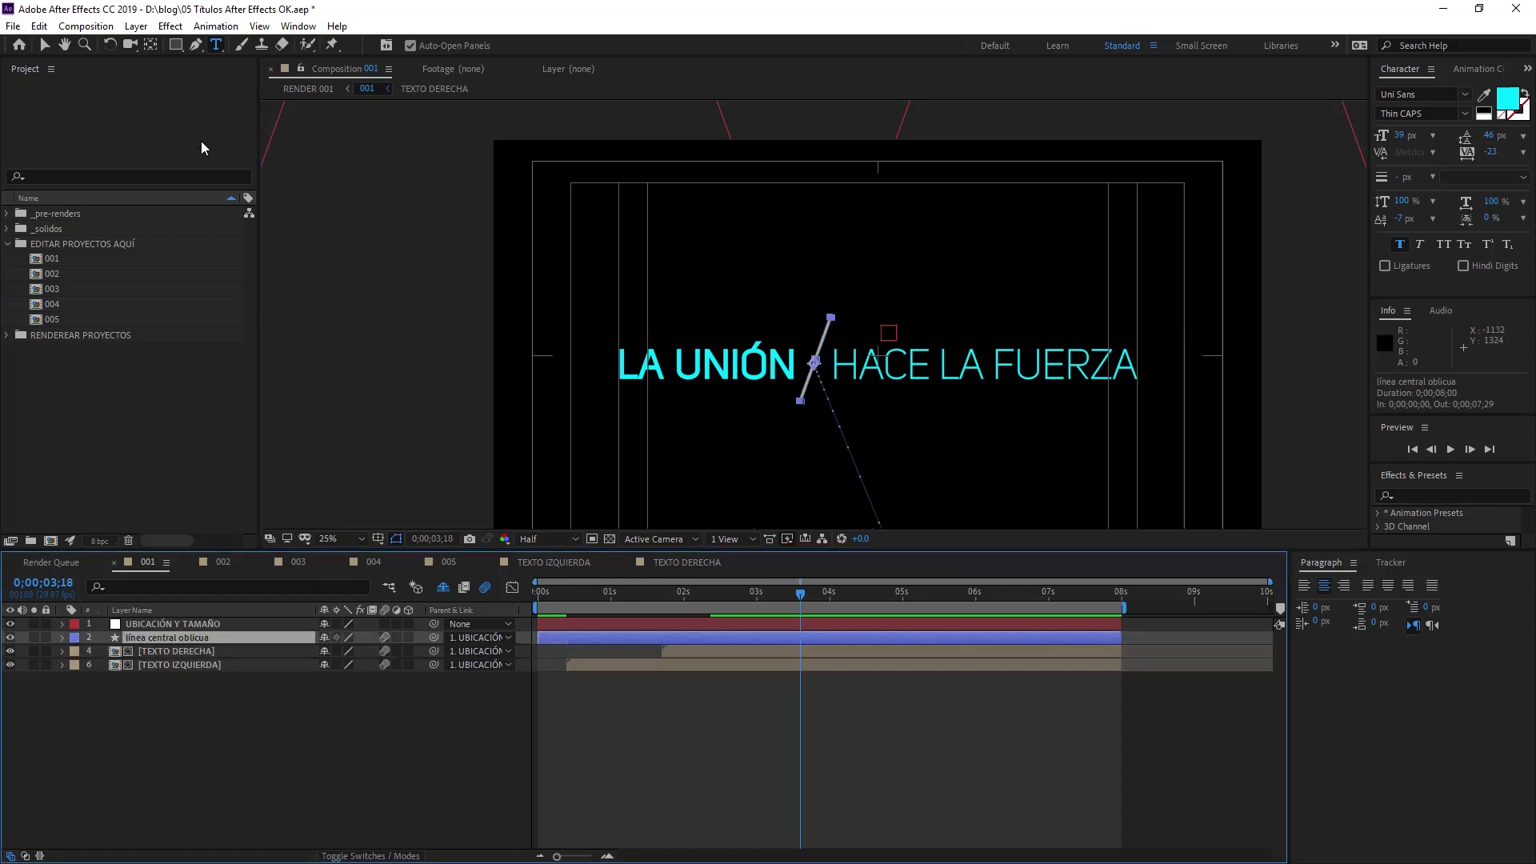
# Give the oblique centre line layer a white #FFFFFF fill
pyautogui.click(44, 44)
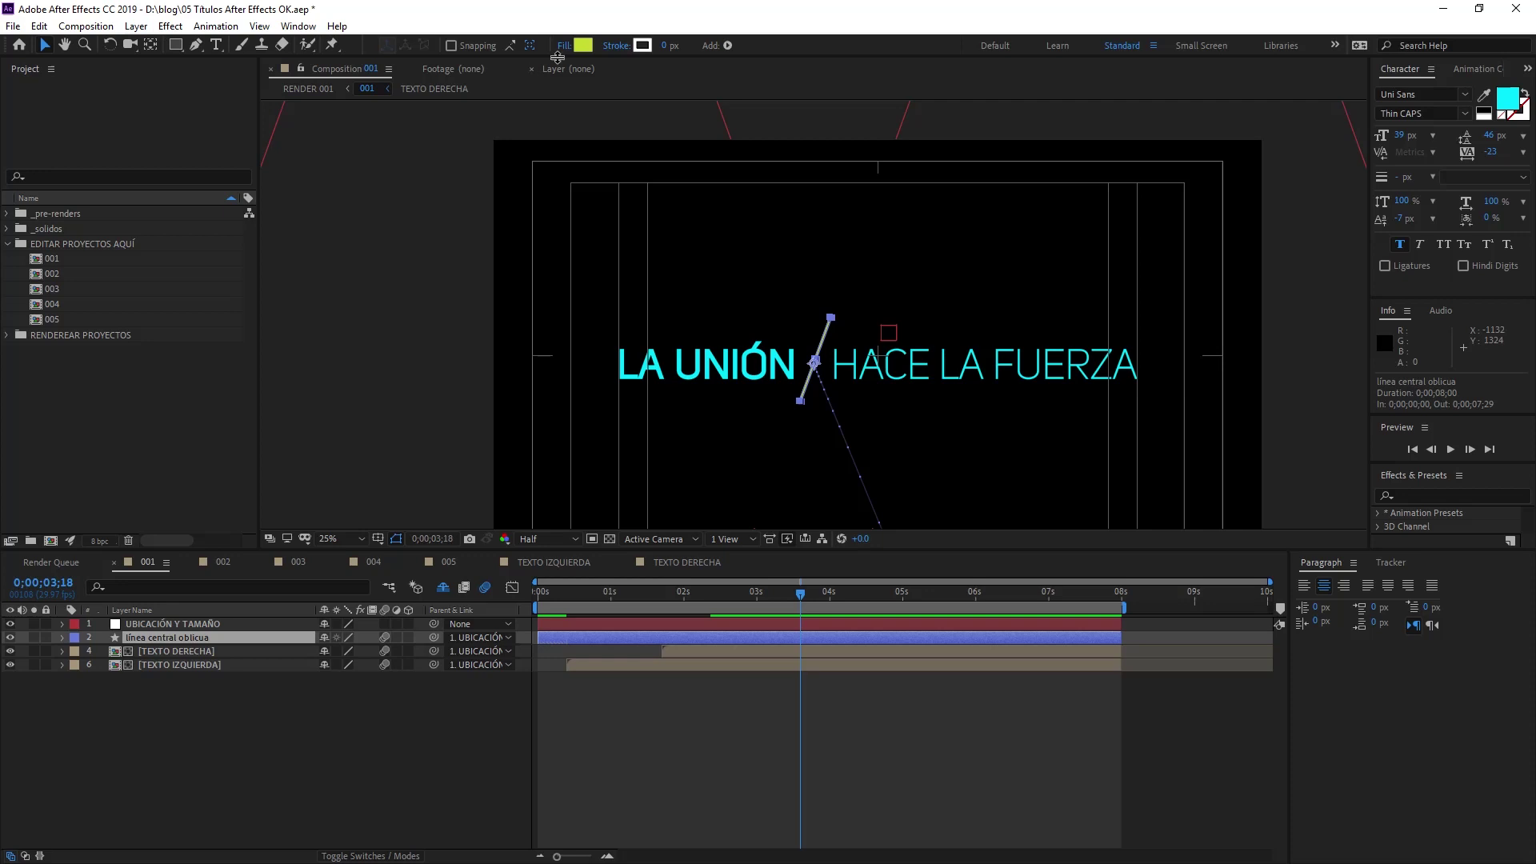
pyautogui.click(583, 45)
pyautogui.moveTo(991, 603); pyautogui.dragTo(860, 388)
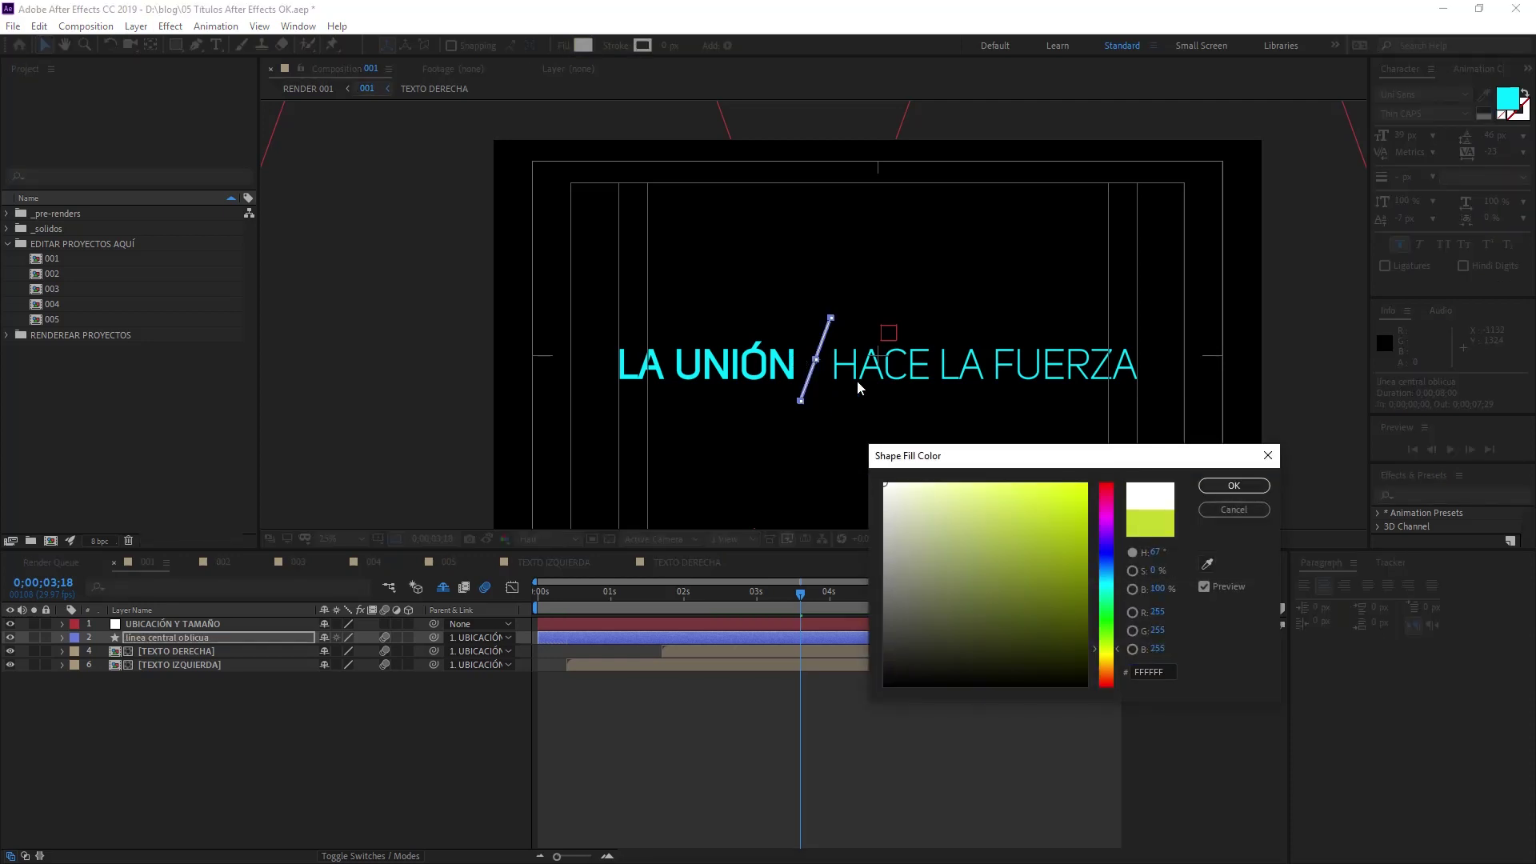
pyautogui.click(1212, 483)
pyautogui.click(368, 722)
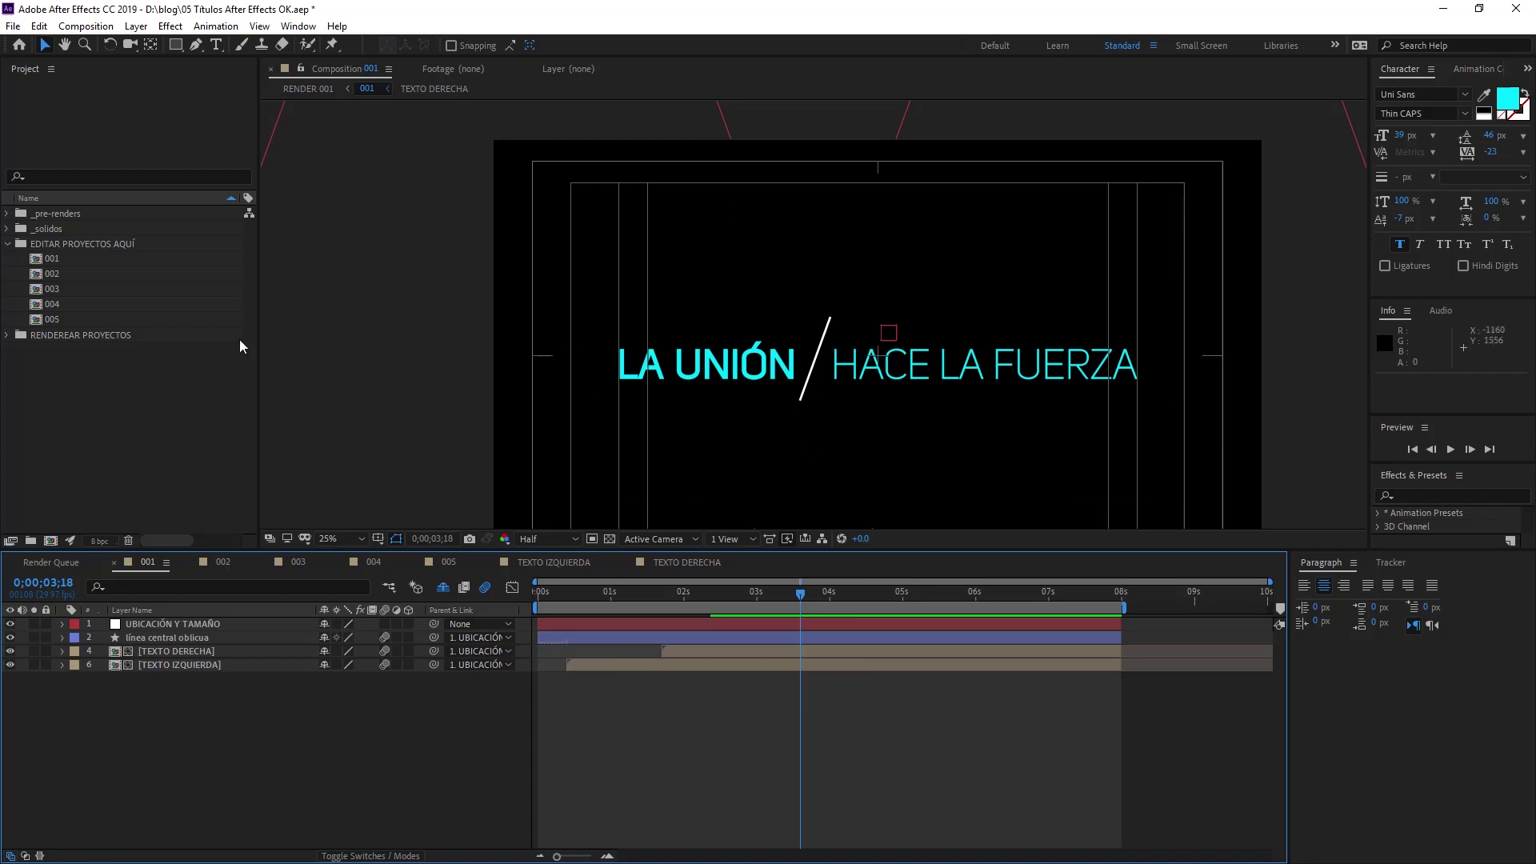
pyautogui.click(78, 340)
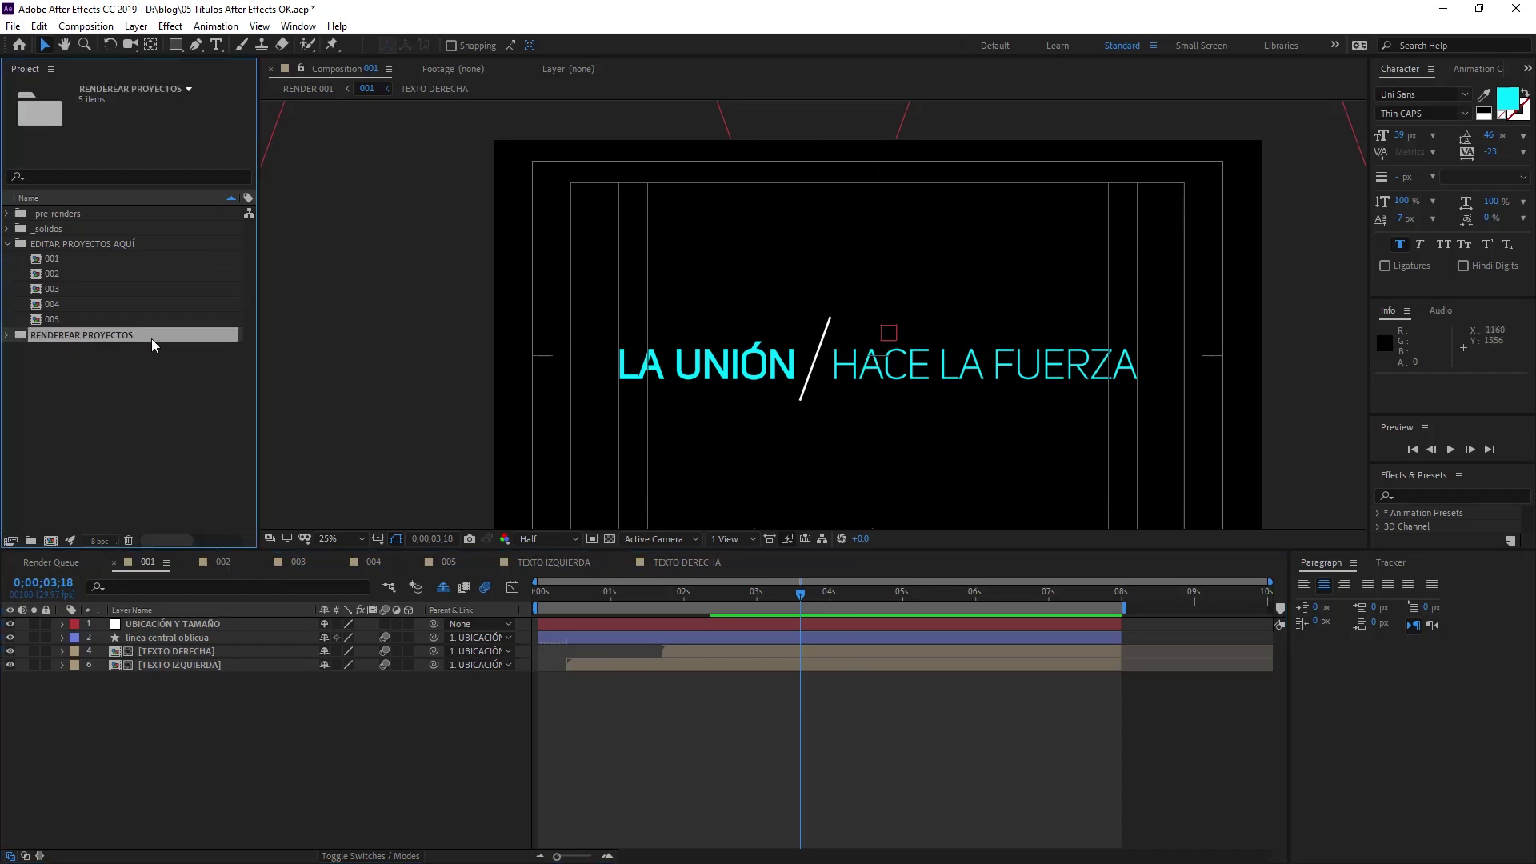
# Open and preview RENDER 001 from RENDEREAR PROYECTOS, then add it to the Media Encoder queue
pyautogui.click(7, 337)
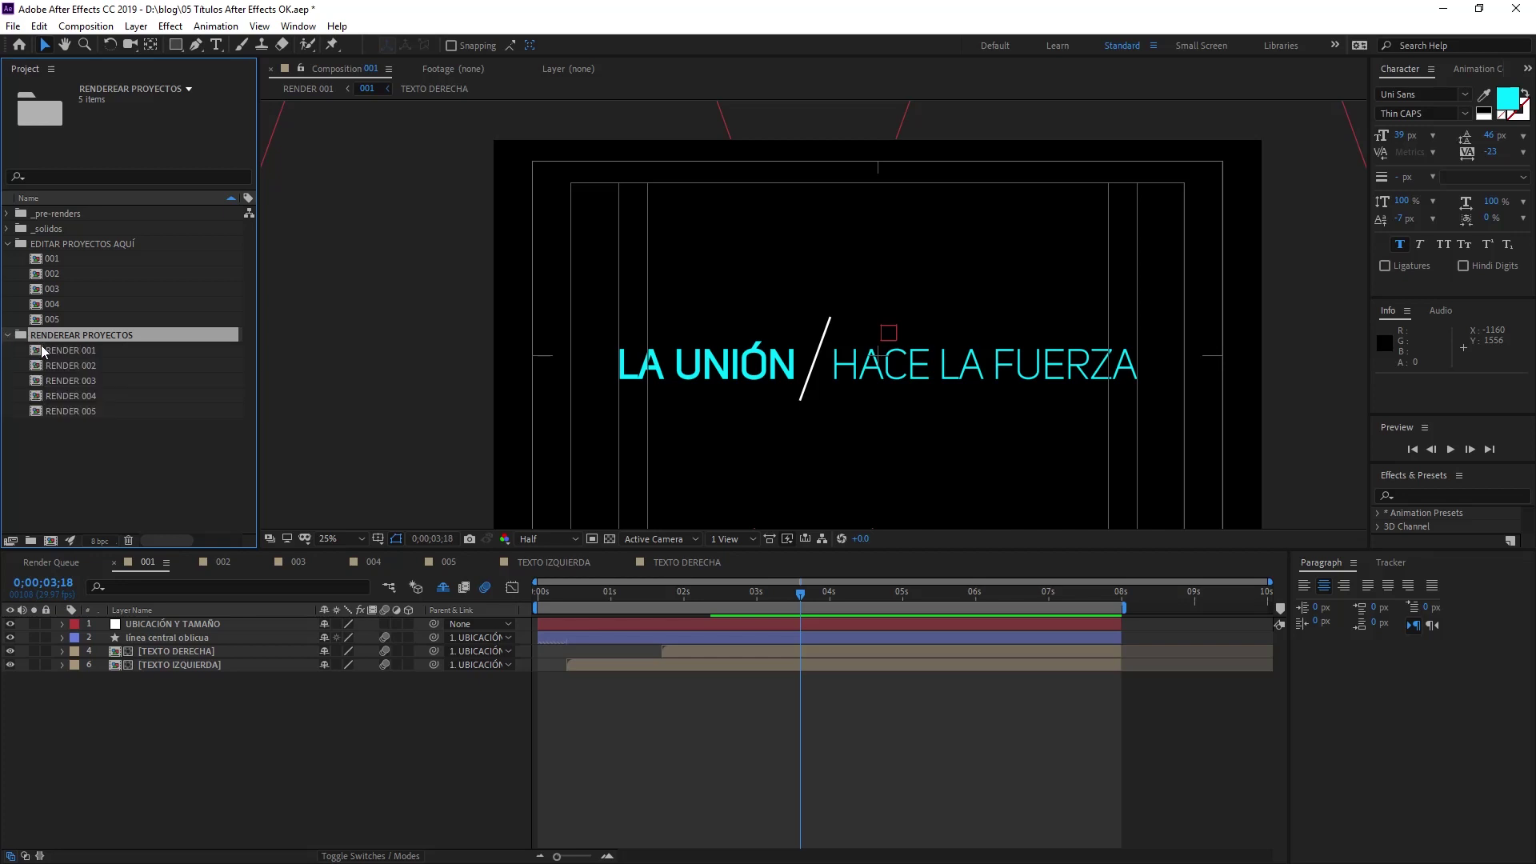
pyautogui.doubleClick(48, 352)
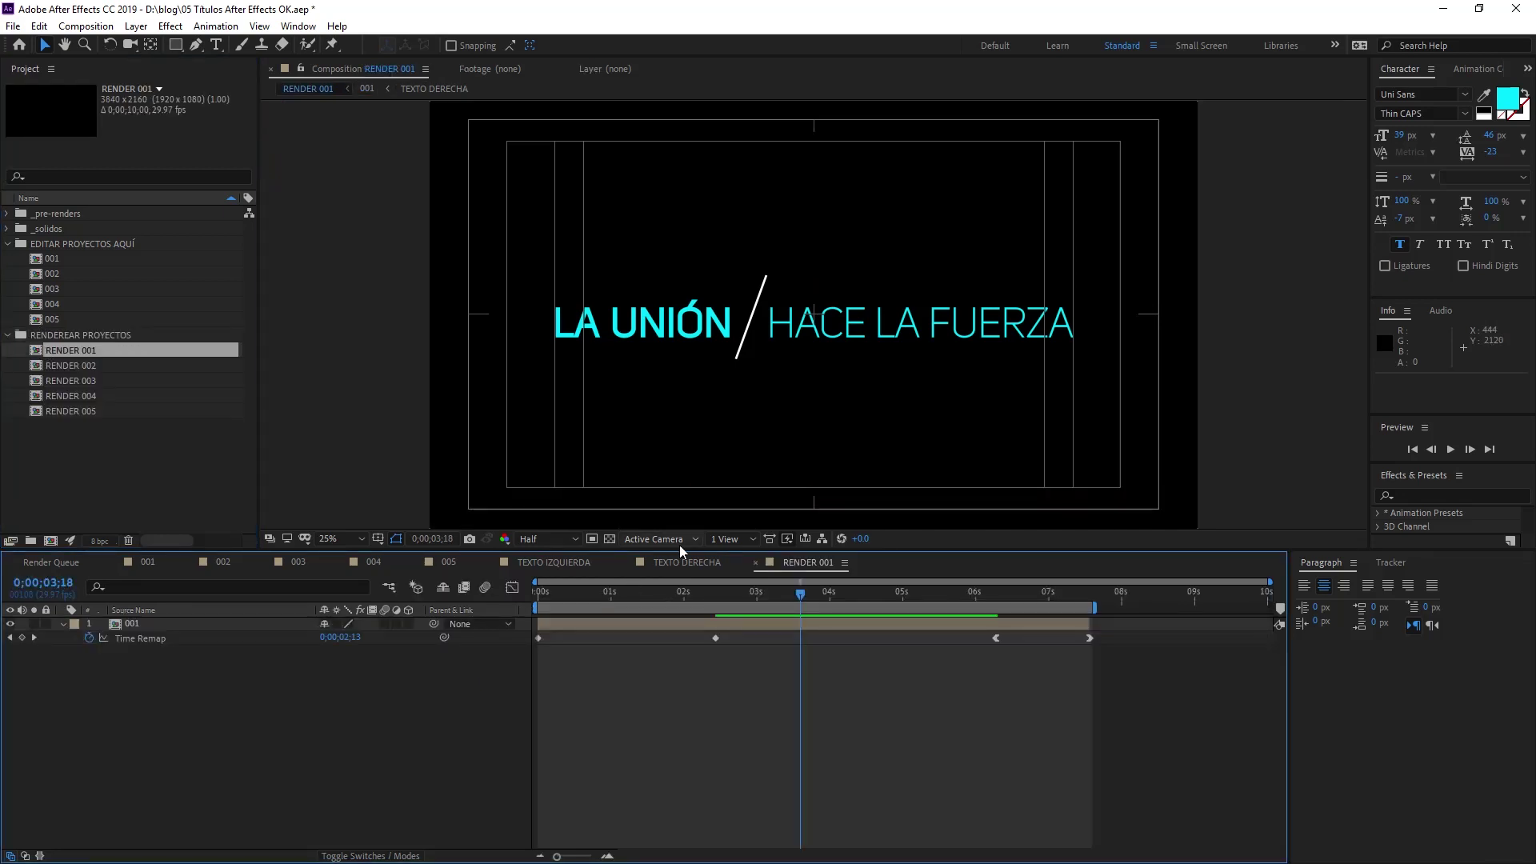
pyautogui.press('space')
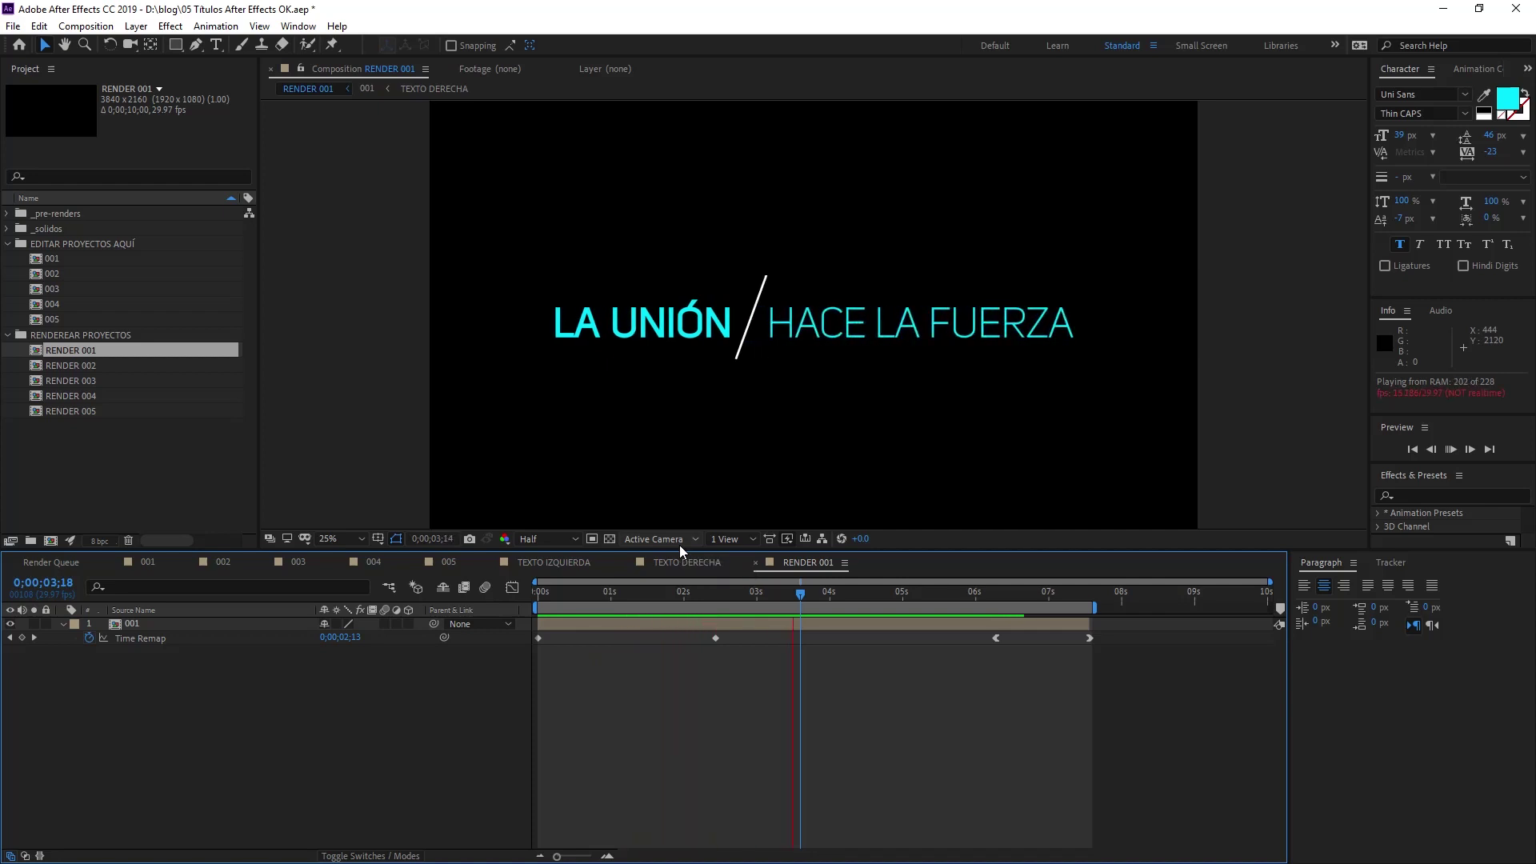
pyautogui.click(13, 26)
pyautogui.moveTo(84, 284)
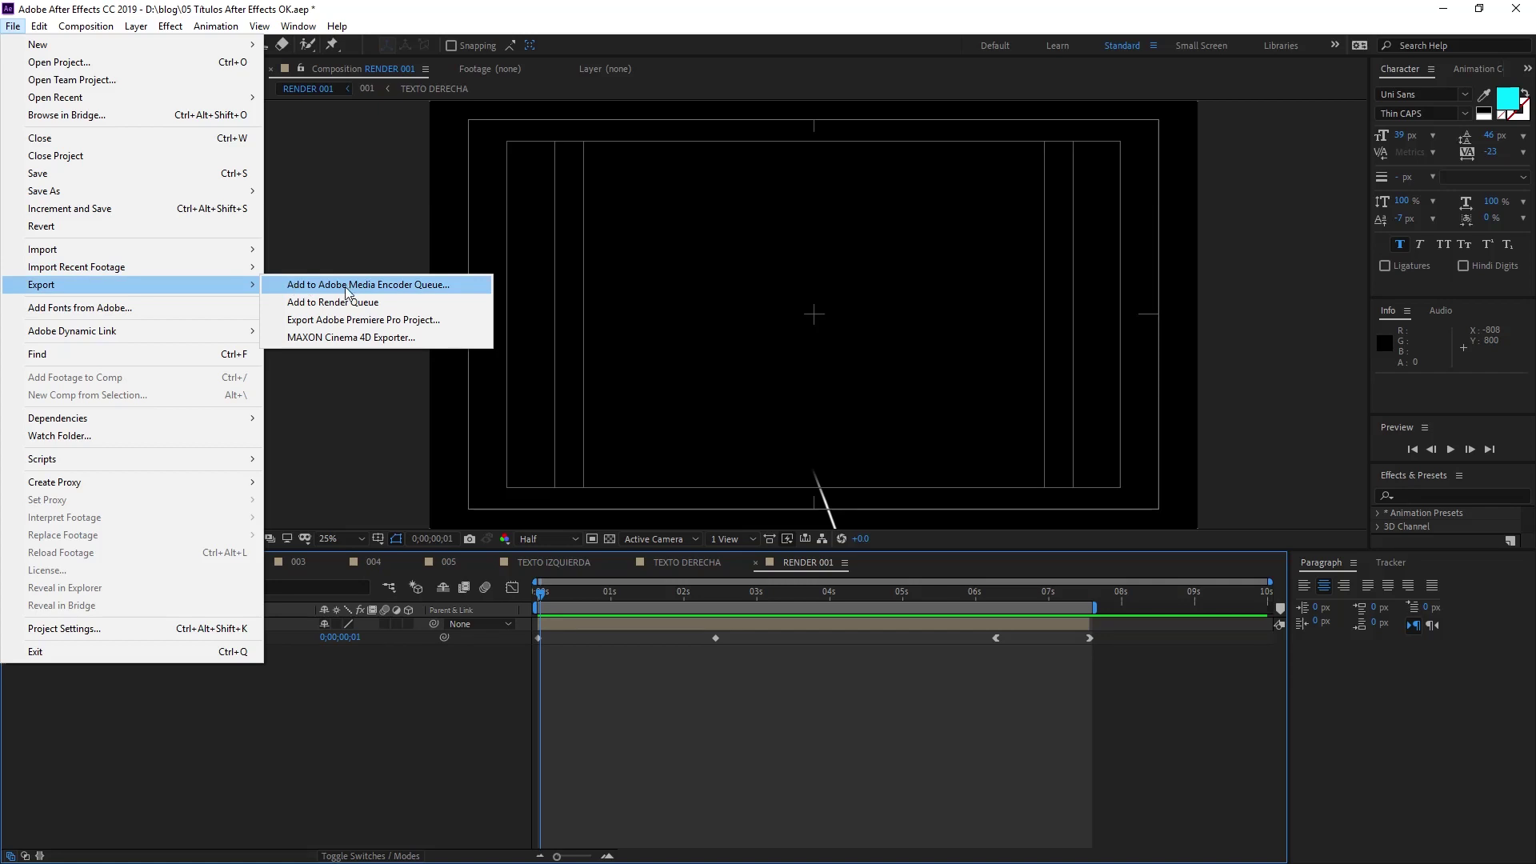
pyautogui.click(349, 286)
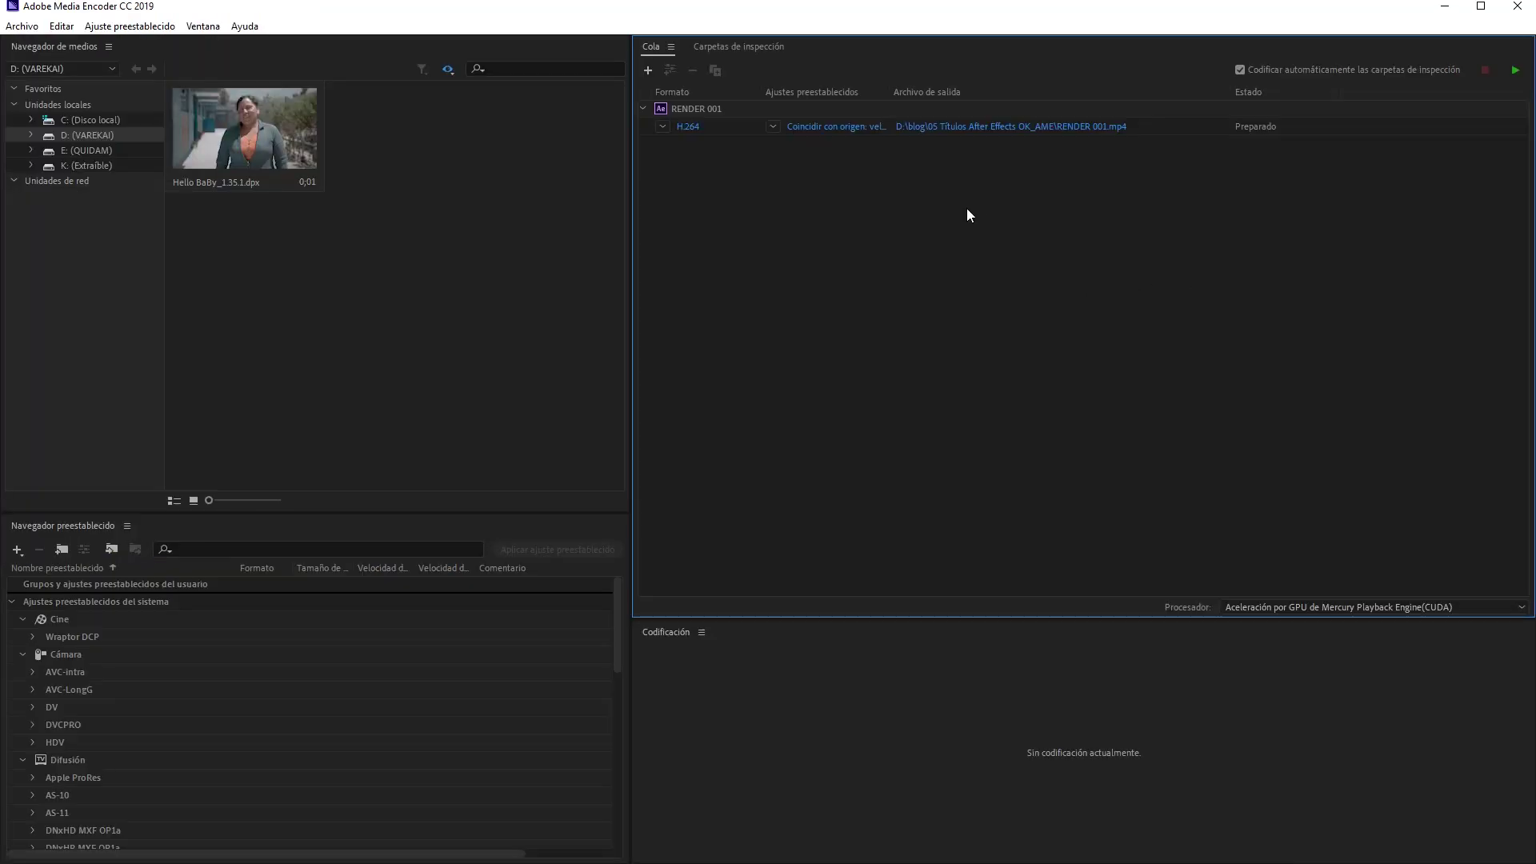
# Export RENDER 001 as QuickTime with preset Apple ProRes 4444 con Alpha and audio disabled
pyautogui.click(662, 127)
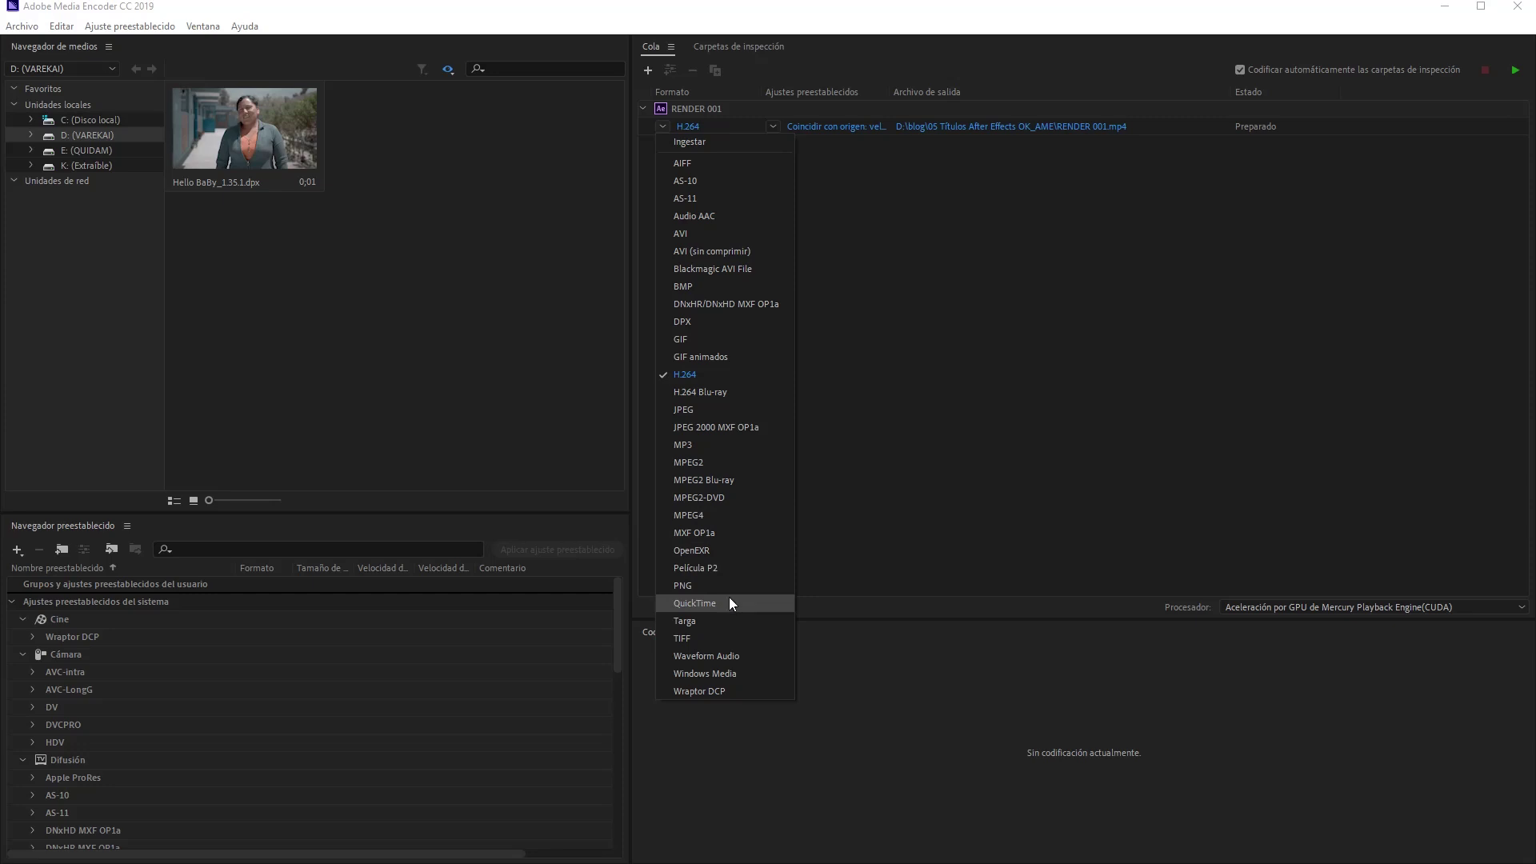
pyautogui.click(728, 602)
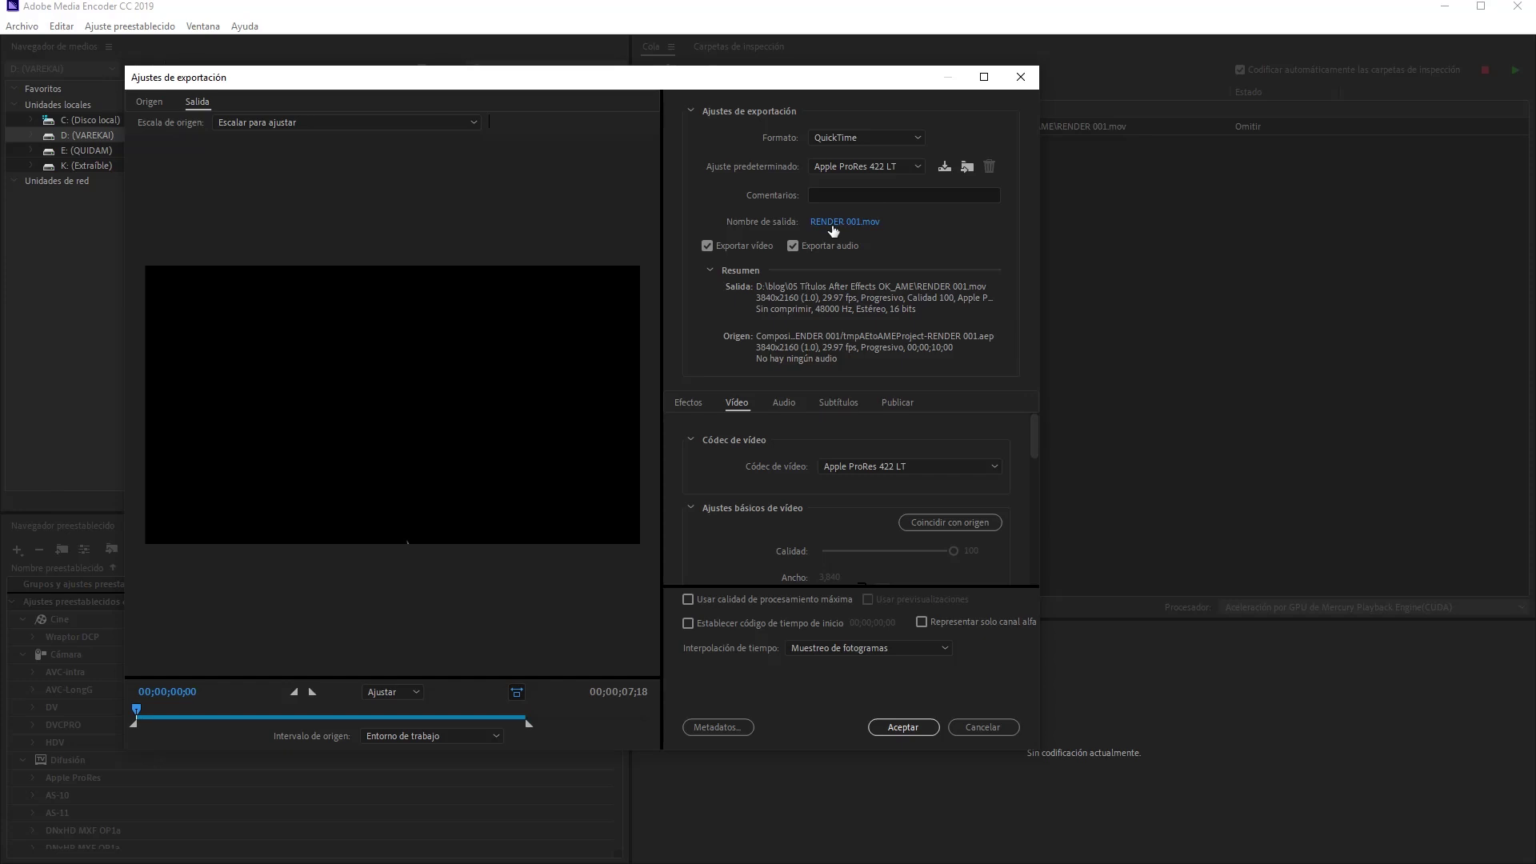
pyautogui.click(792, 246)
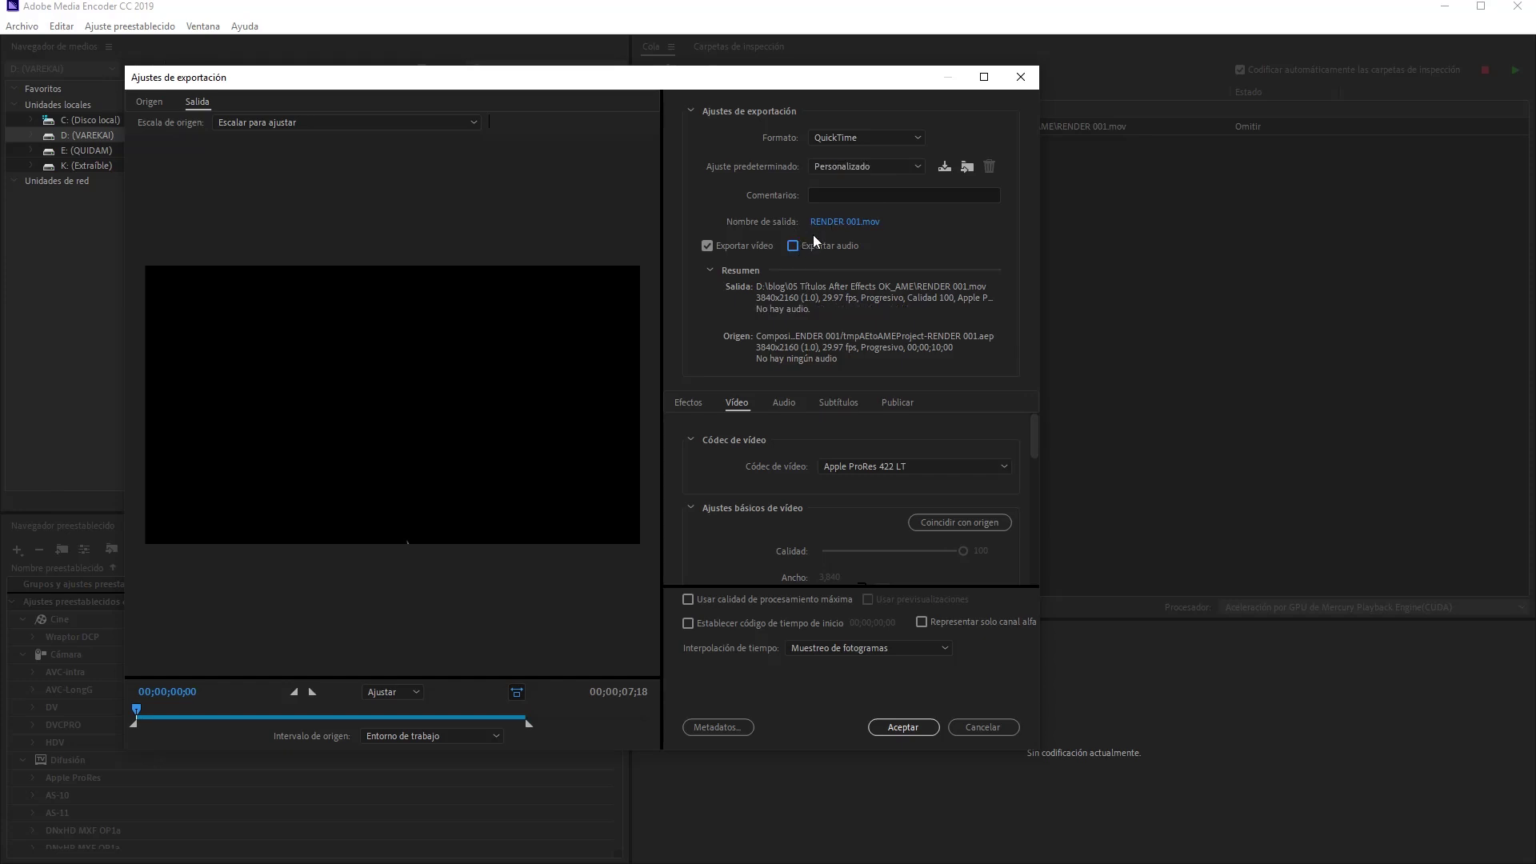
pyautogui.click(866, 166)
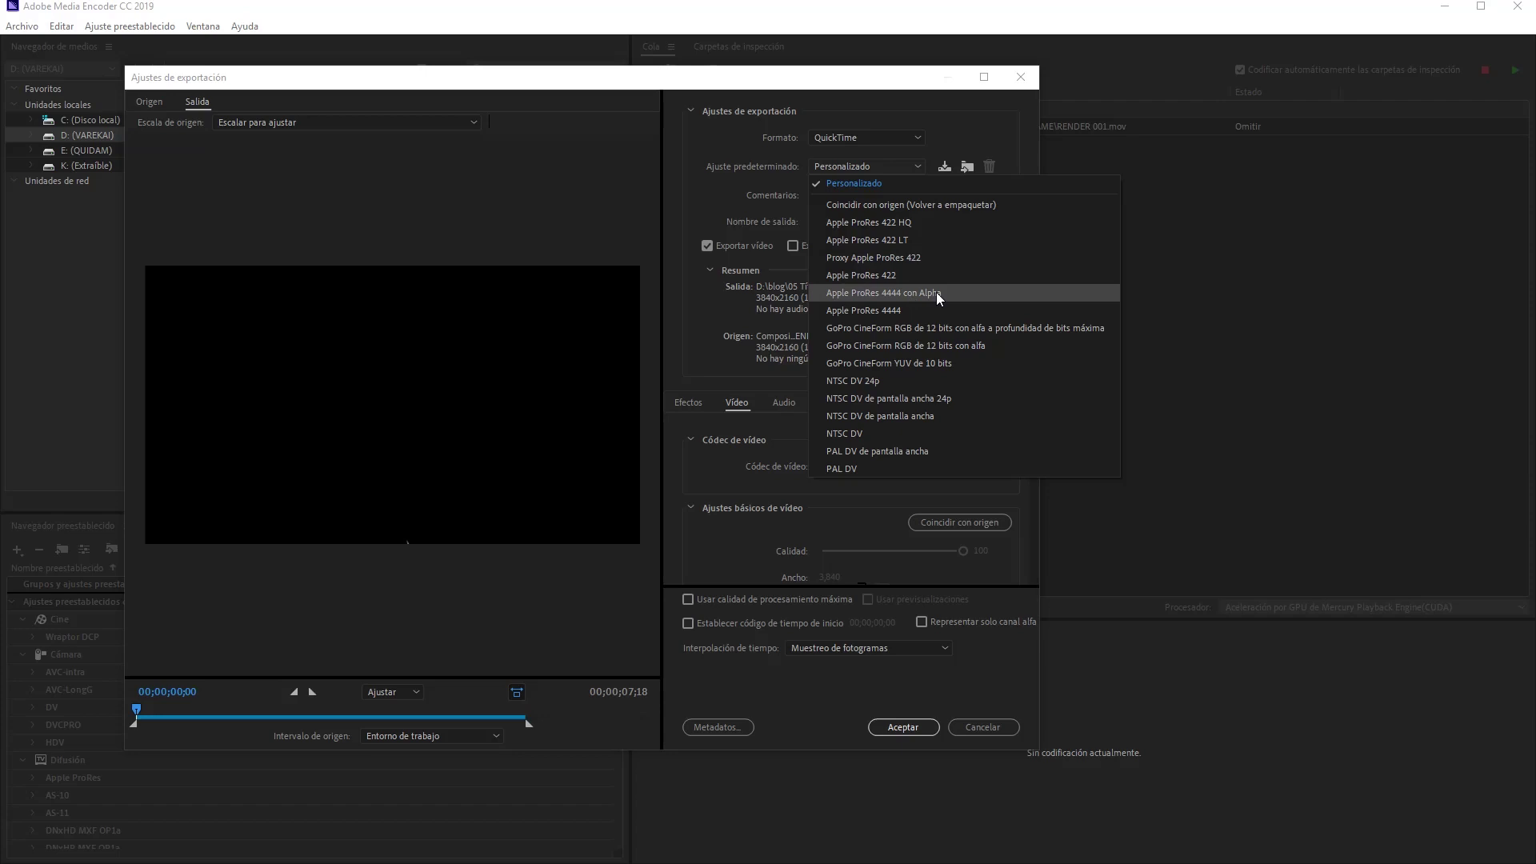
pyautogui.click(936, 292)
pyautogui.click(903, 727)
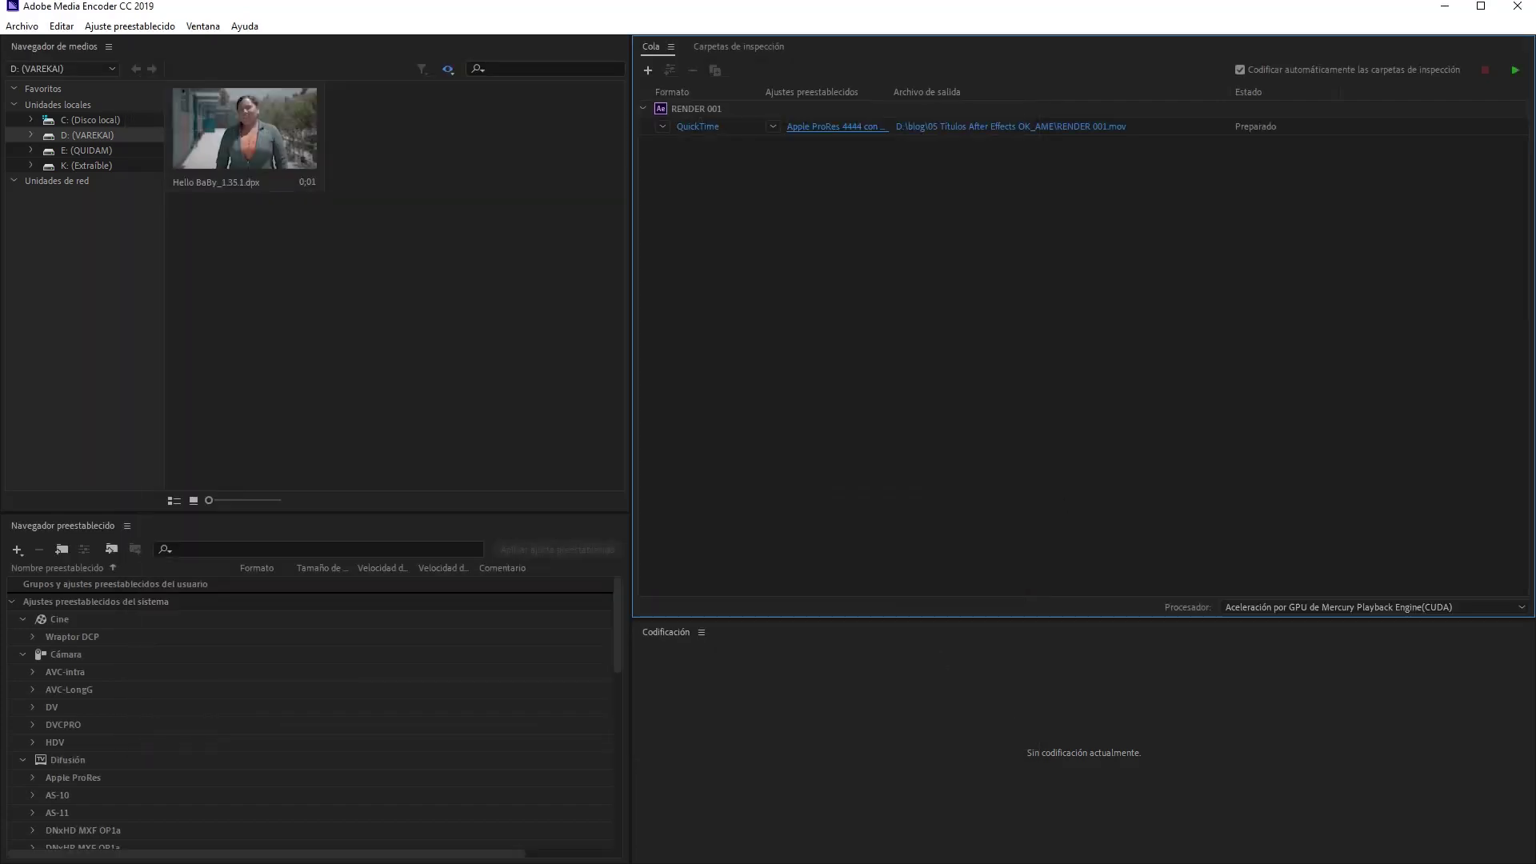
pyautogui.click(991, 127)
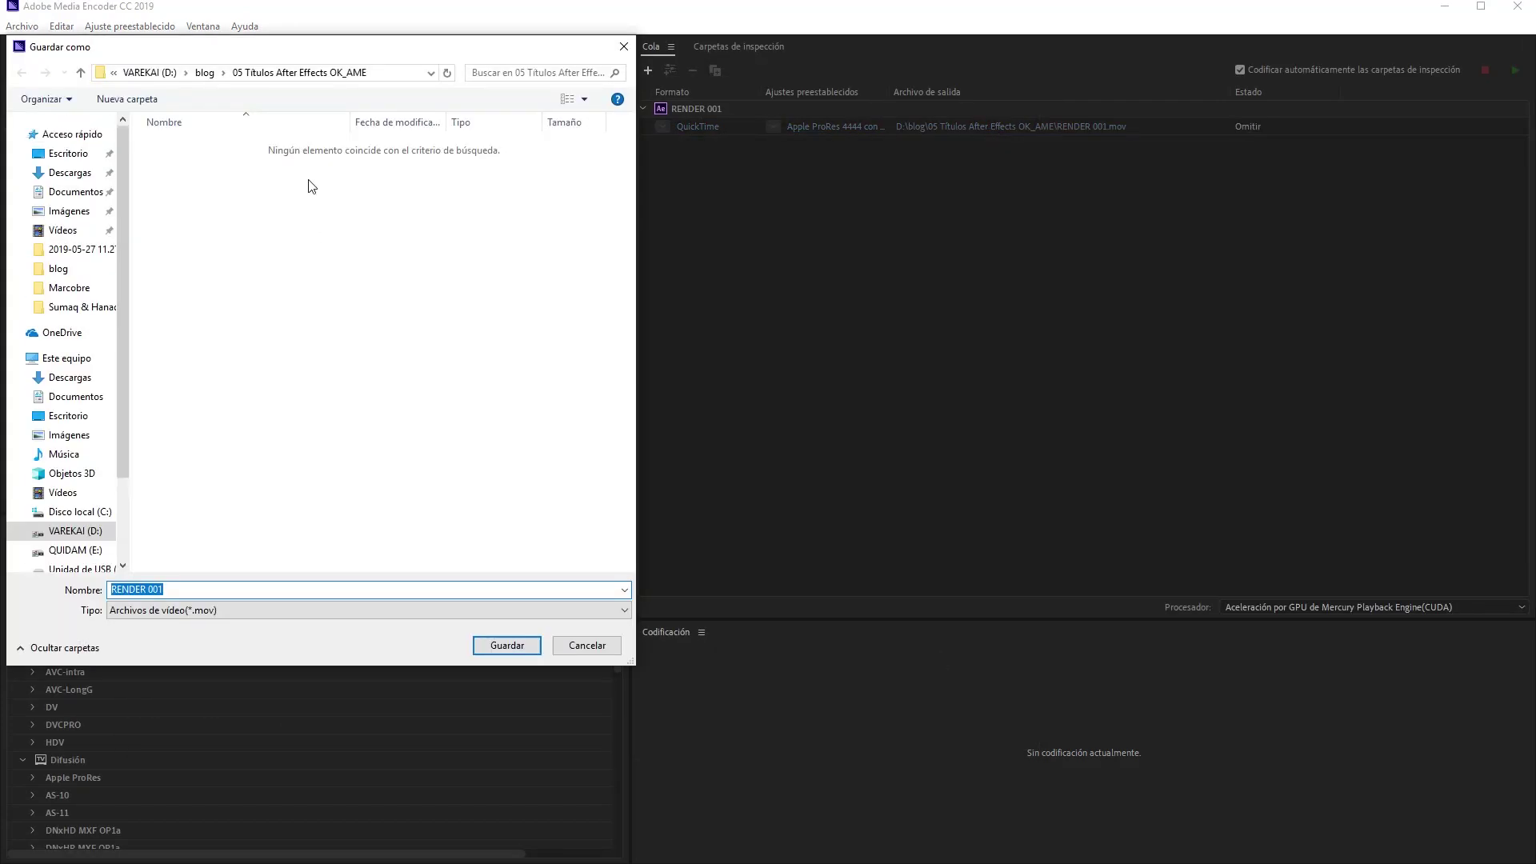
# Save the output to blog > After Present, start the queue and return to After Effects
pyautogui.click(208, 79)
pyautogui.doubleClick(559, 336)
pyautogui.press('Return')
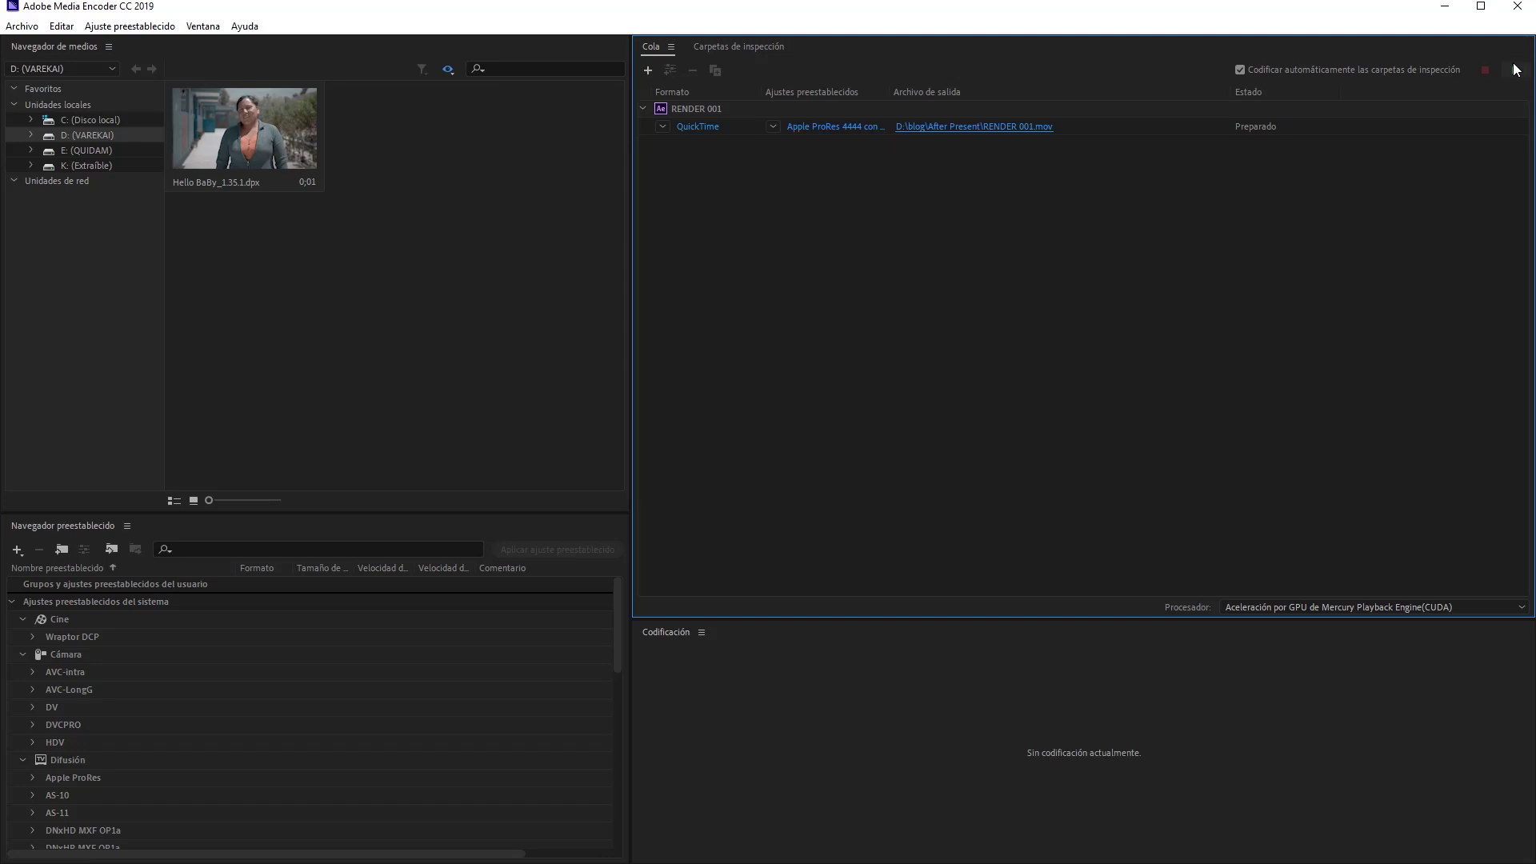
pyautogui.click(1516, 71)
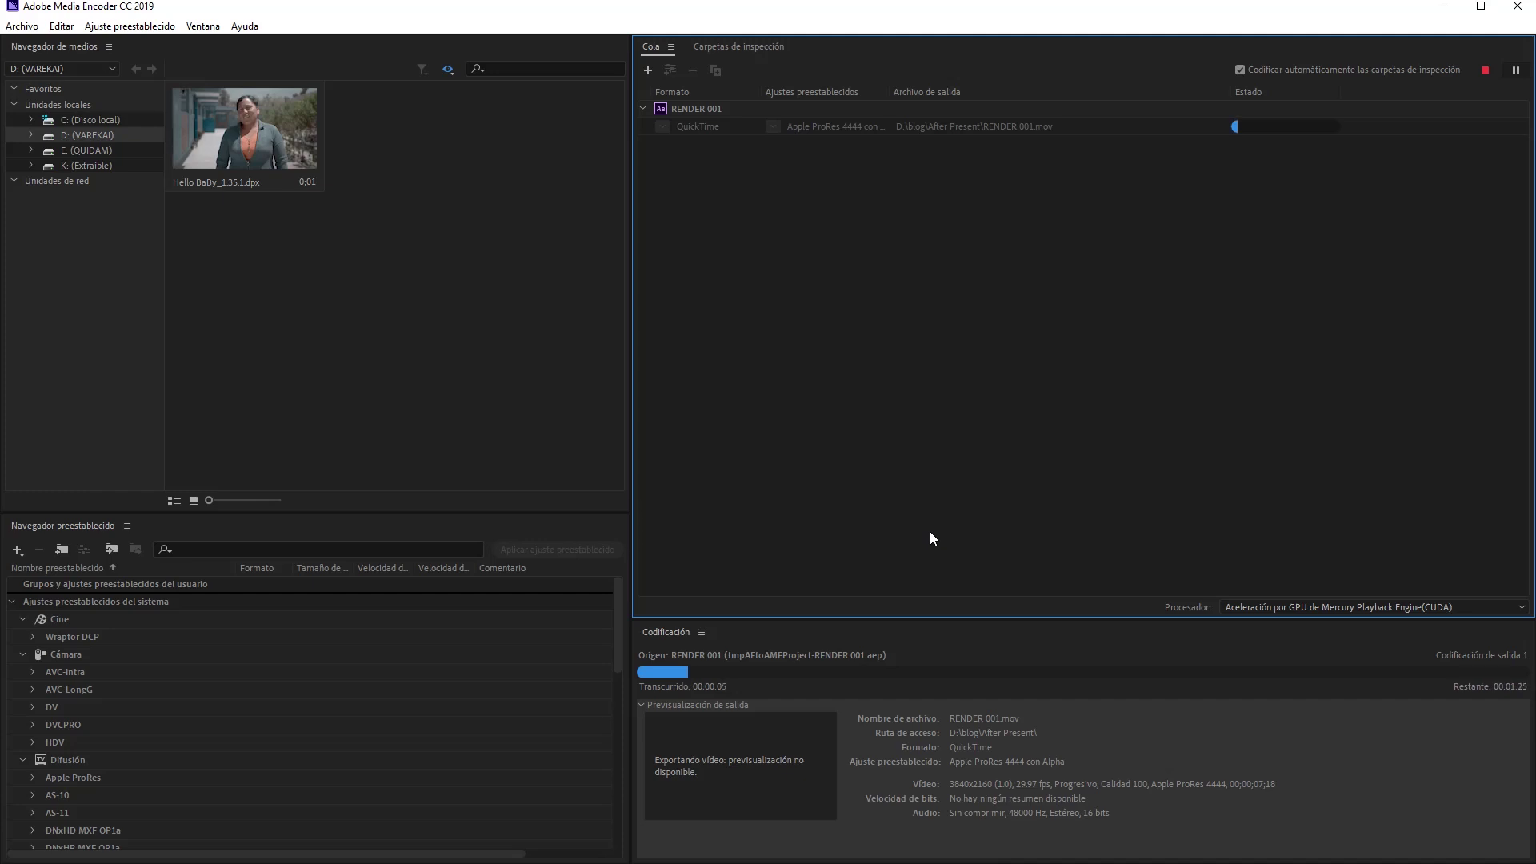
pyautogui.hotkey('alt', 'Tab')
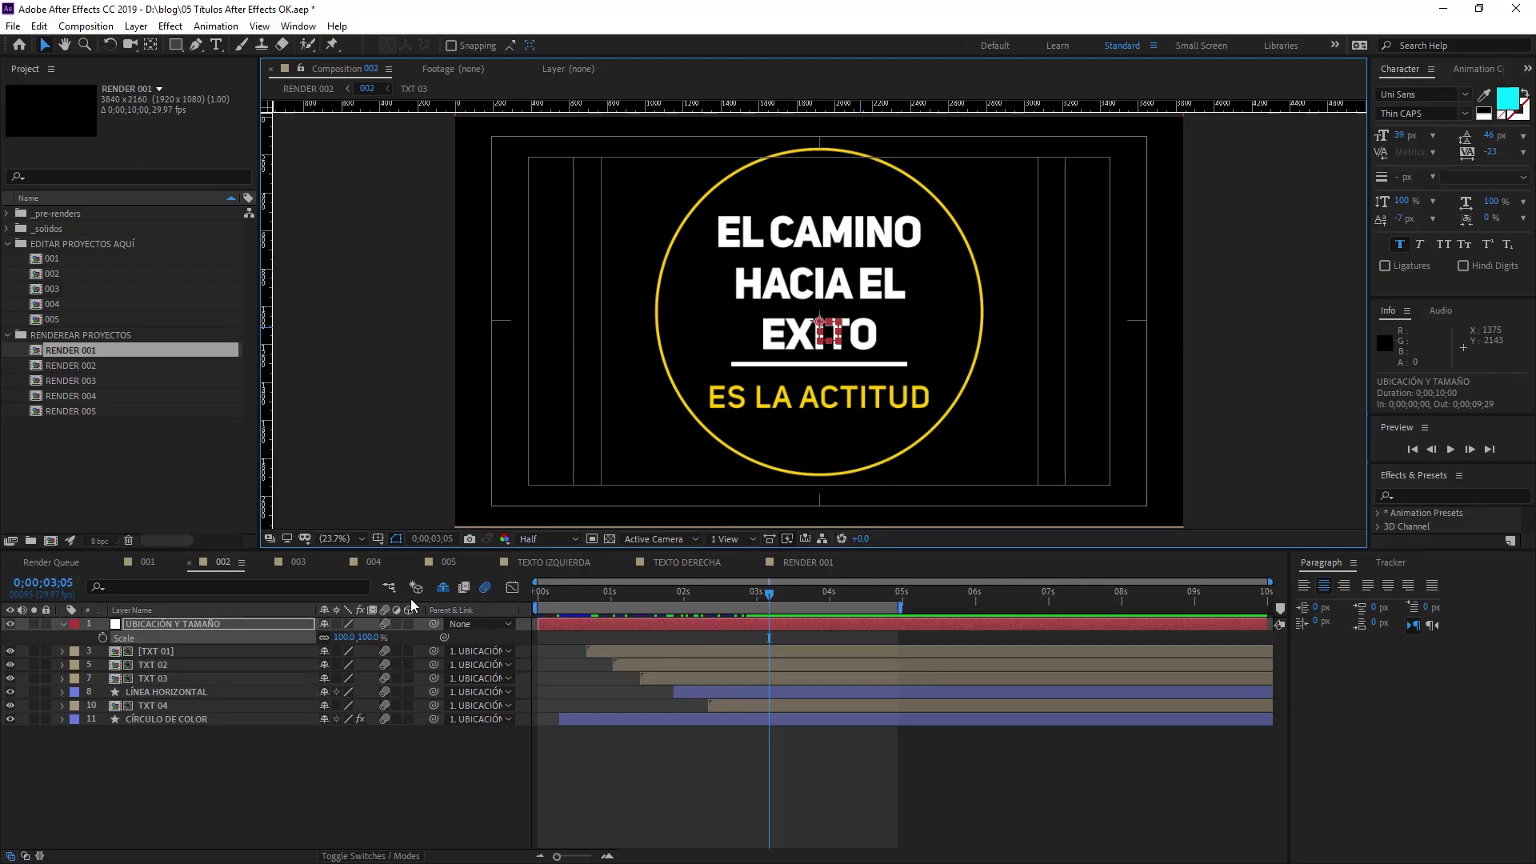
# Open composition 002's TXT 01 precomp and select its EL CAMINO text layer
pyautogui.click(296, 784)
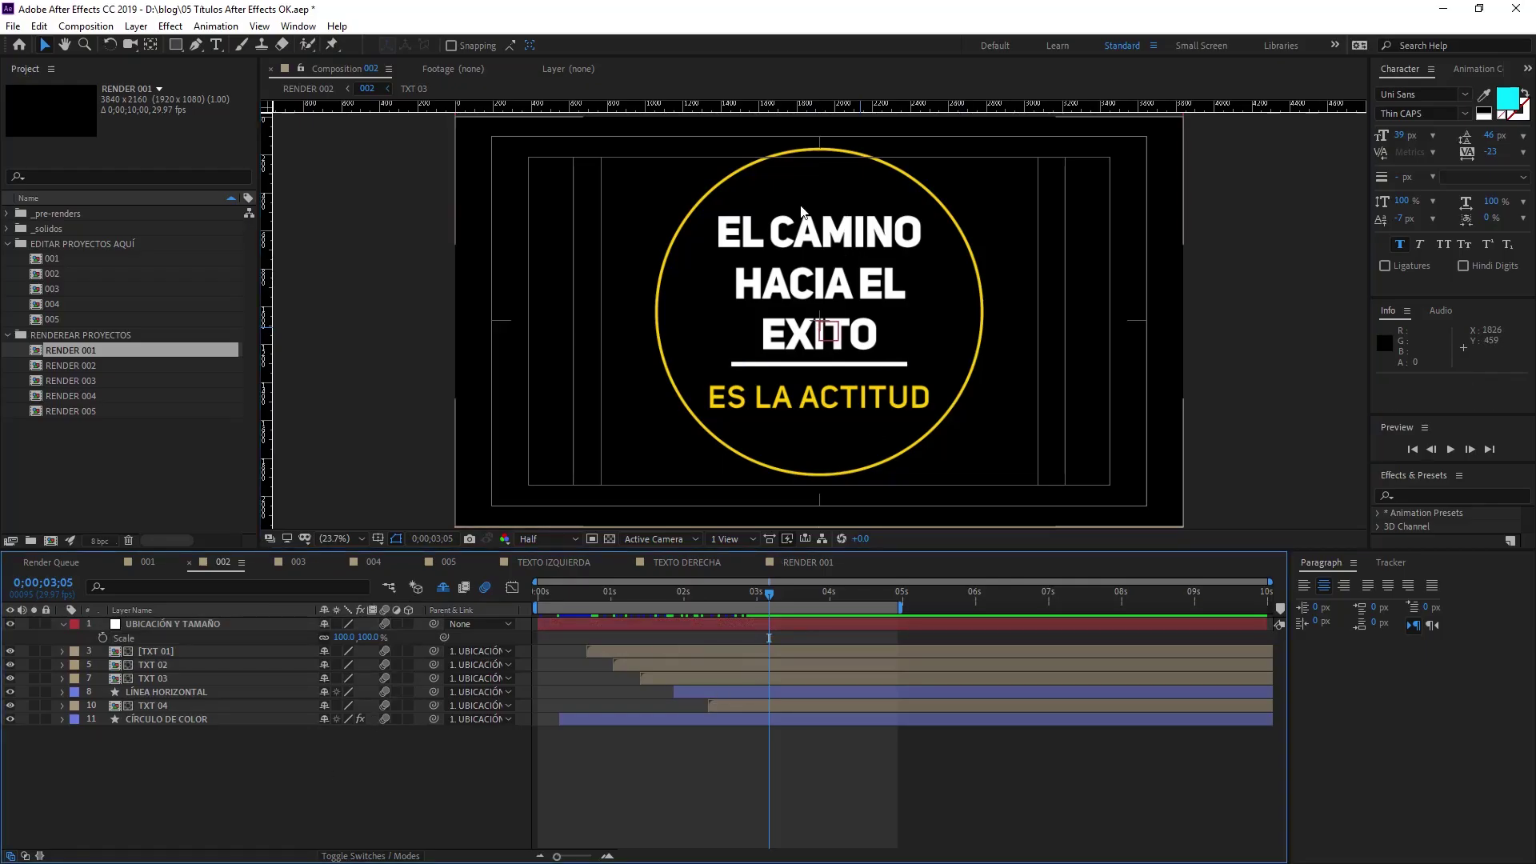
pyautogui.click(157, 653)
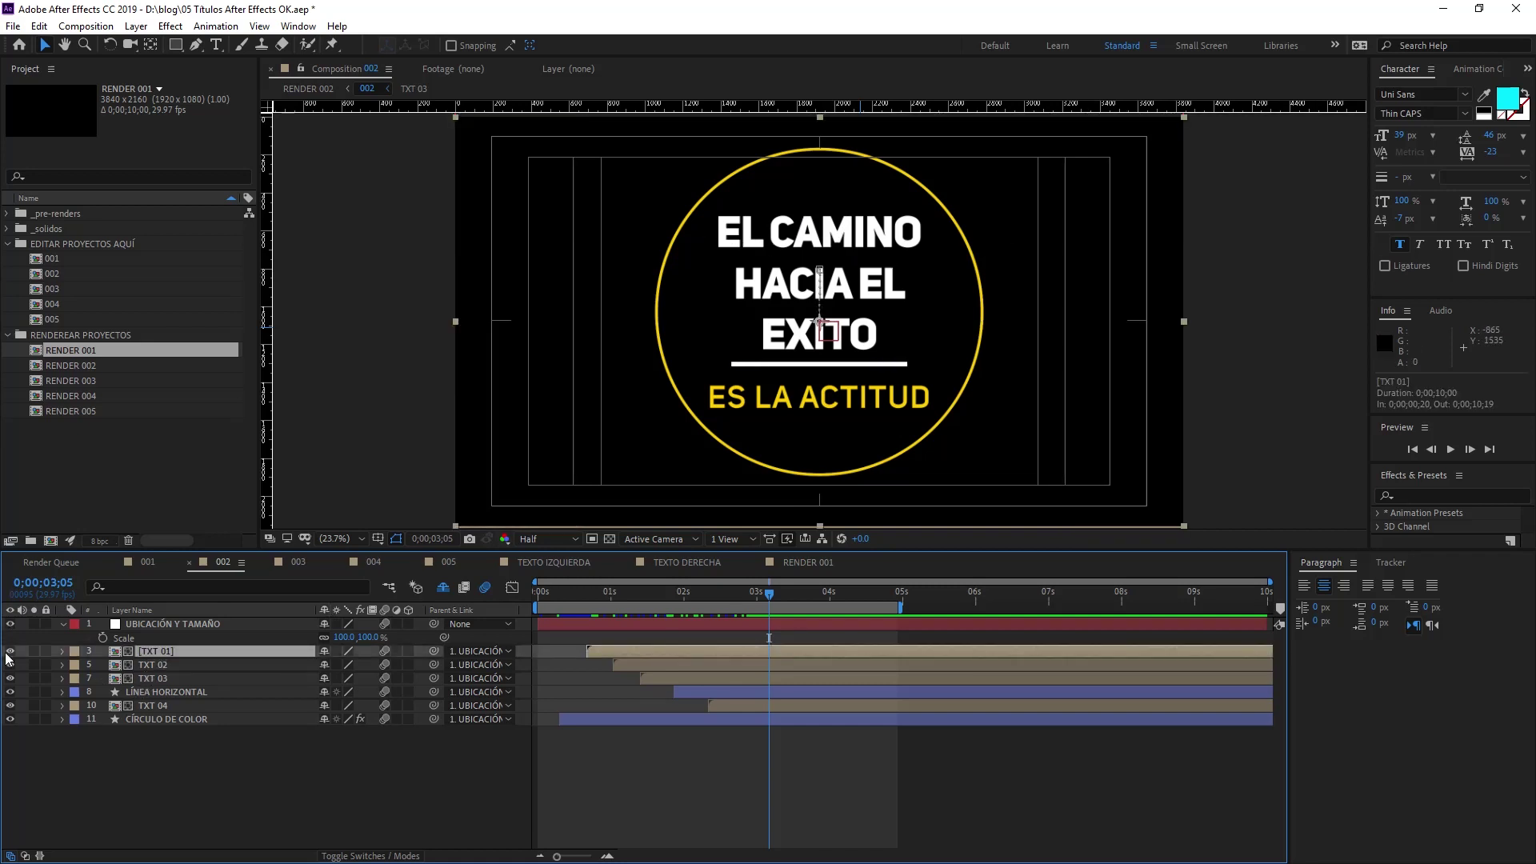
pyautogui.doubleClick(156, 652)
pyautogui.click(142, 628)
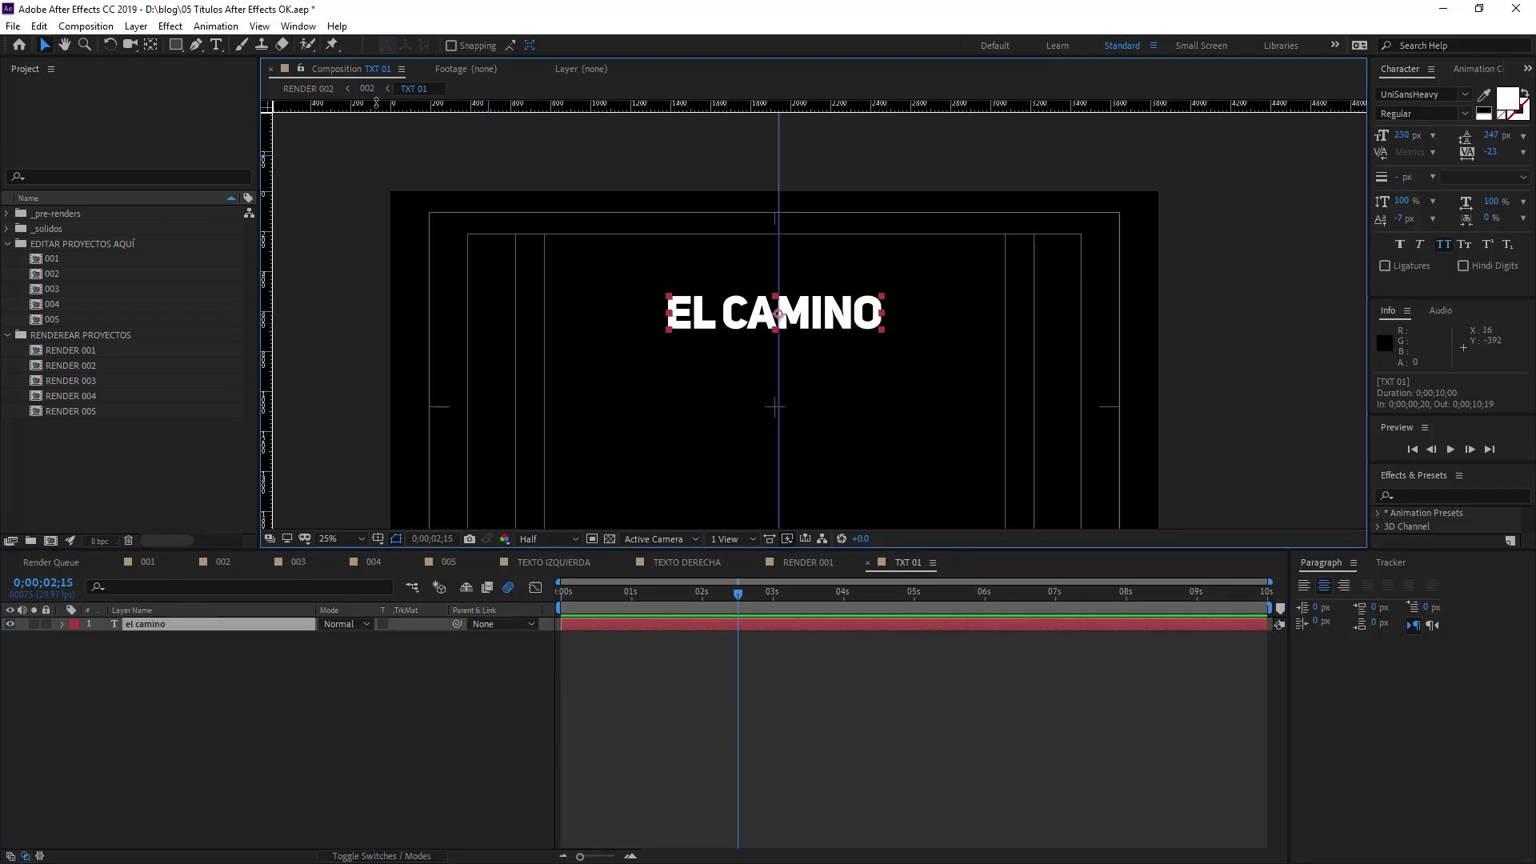
# Return to composition 002 and open the TXT 02 precomp containing EXITO
pyautogui.click(367, 88)
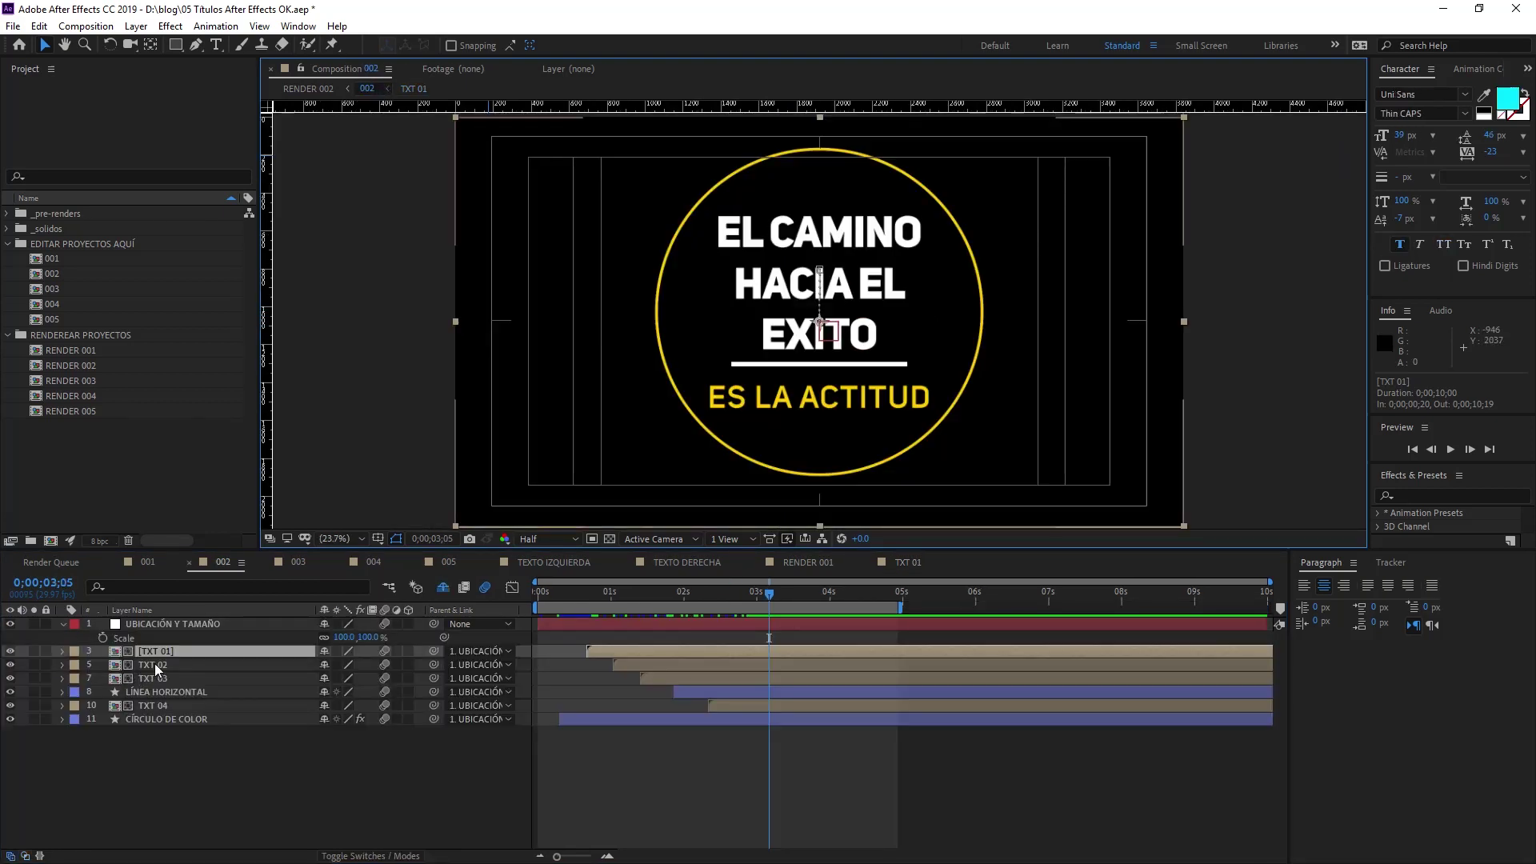
pyautogui.click(156, 664)
pyautogui.click(162, 678)
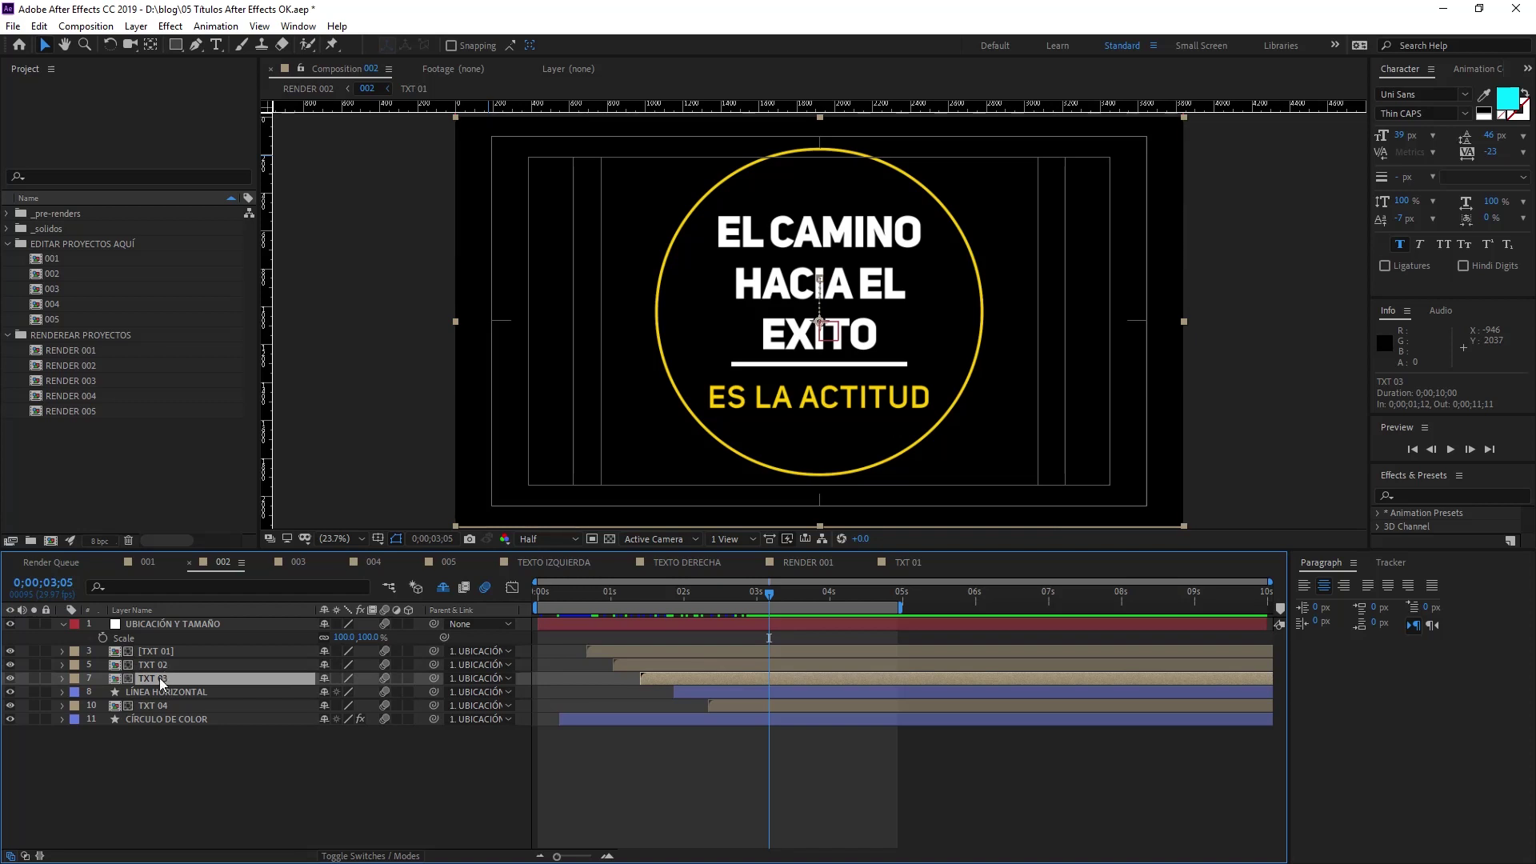
pyautogui.doubleClick(160, 678)
# Try red on EXITO, cancel to keep it white, and go back to composition 002
pyautogui.hotkey('ctrl', 'a')
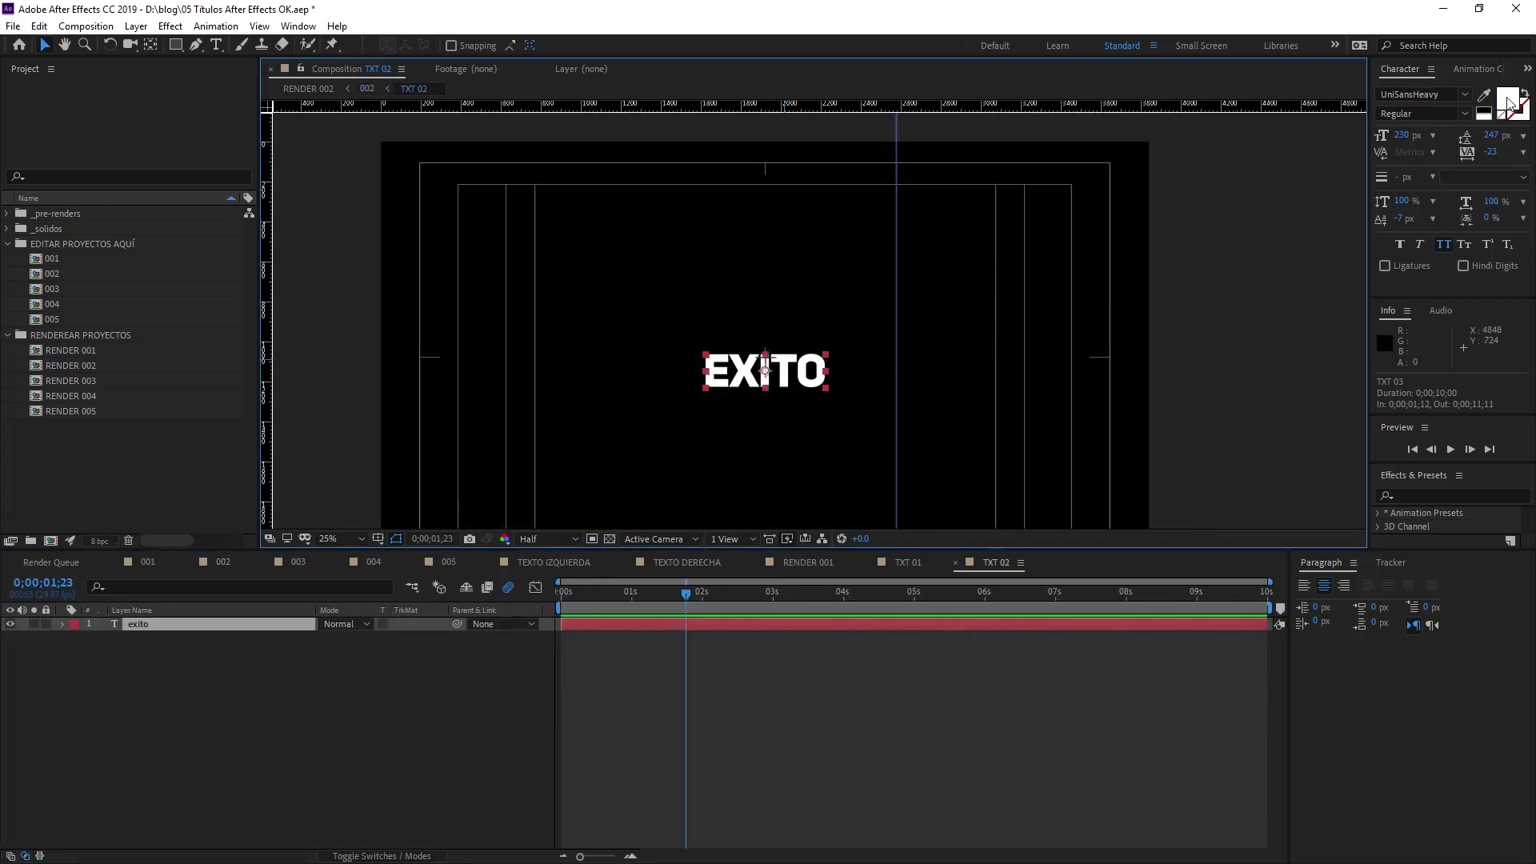
pyautogui.click(1509, 102)
pyautogui.click(1021, 552)
pyautogui.click(1220, 510)
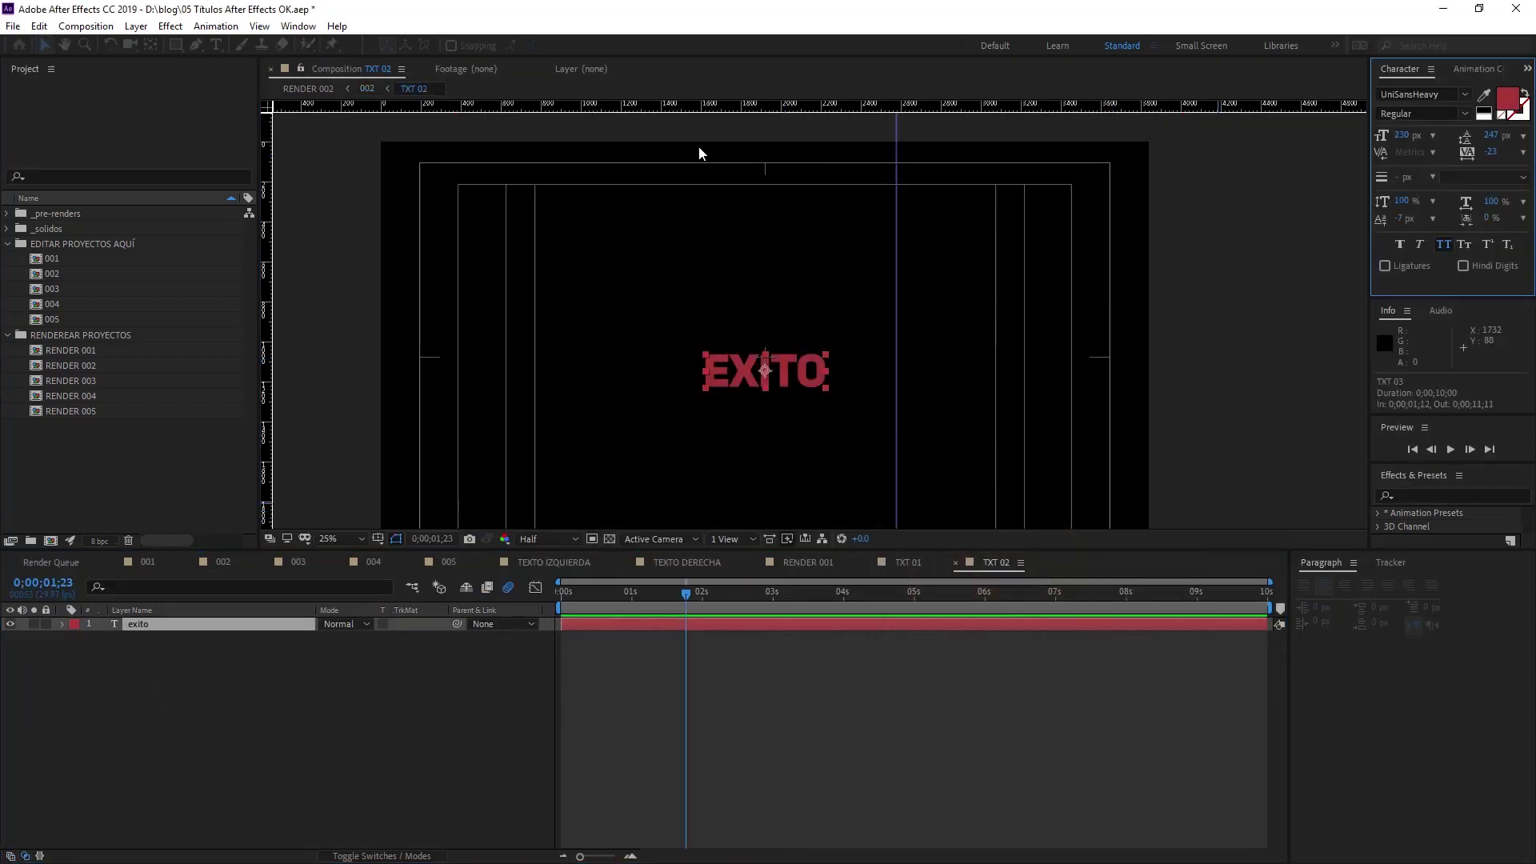
pyautogui.click(360, 89)
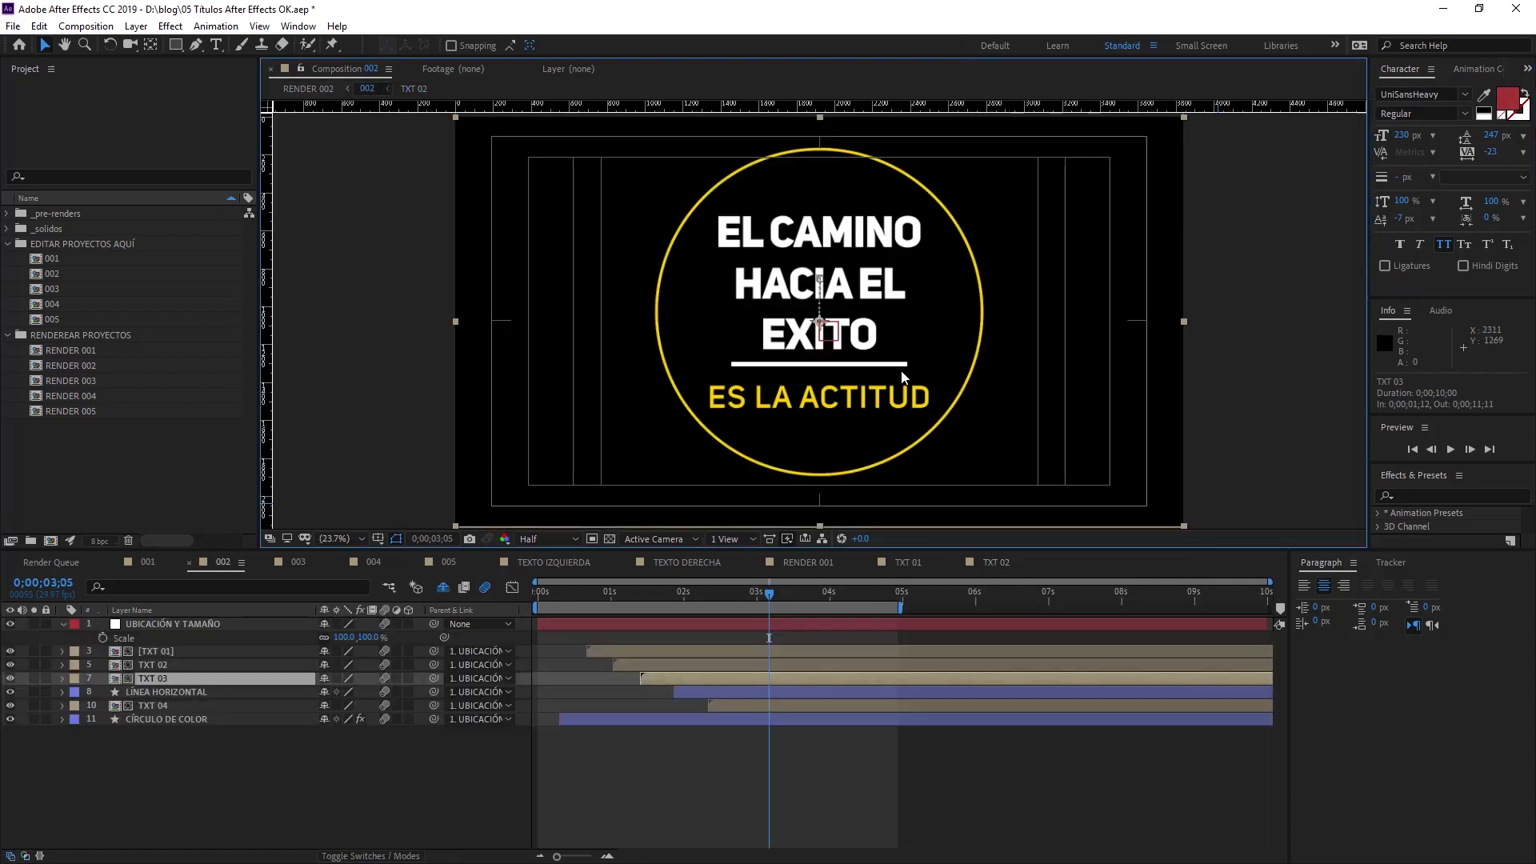
pyautogui.click(156, 693)
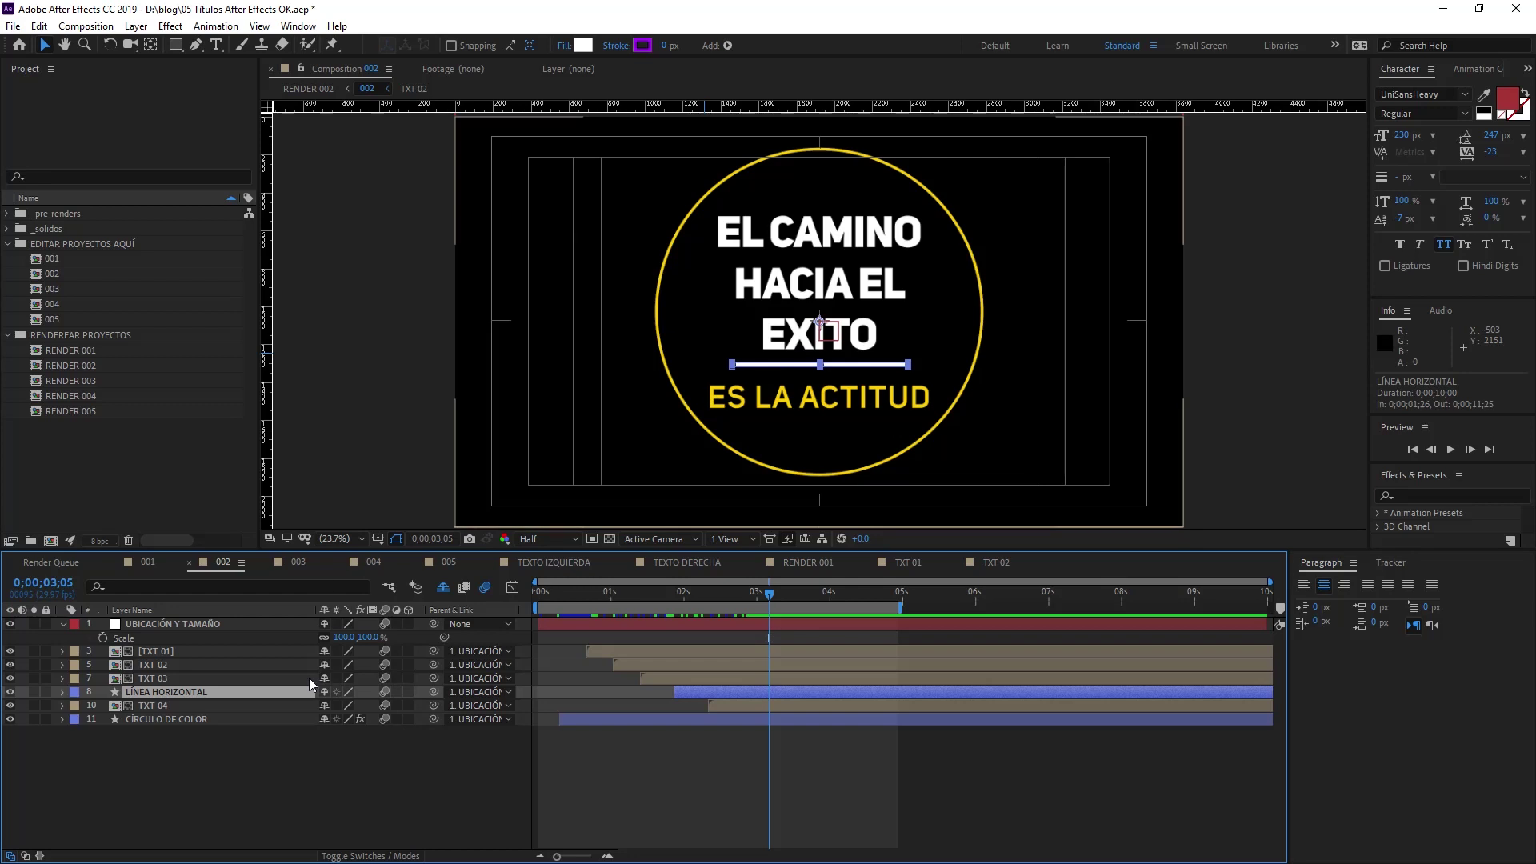
# Fill the horizontal line under EXITO with mid grey 909090
pyautogui.click(590, 46)
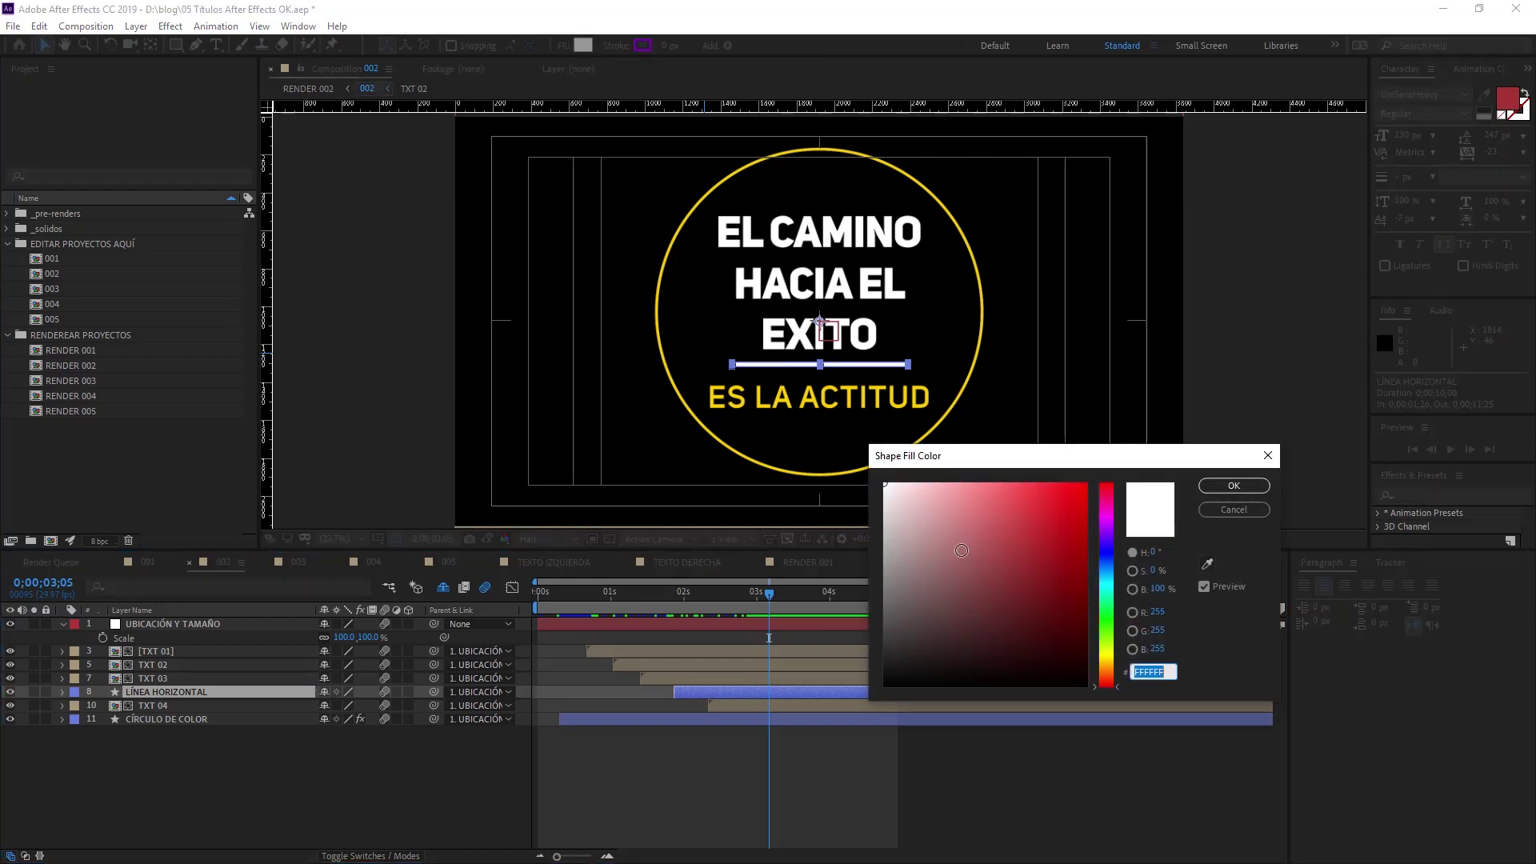
pyautogui.moveTo(961, 550); pyautogui.dragTo(822, 576)
pyautogui.click(1234, 485)
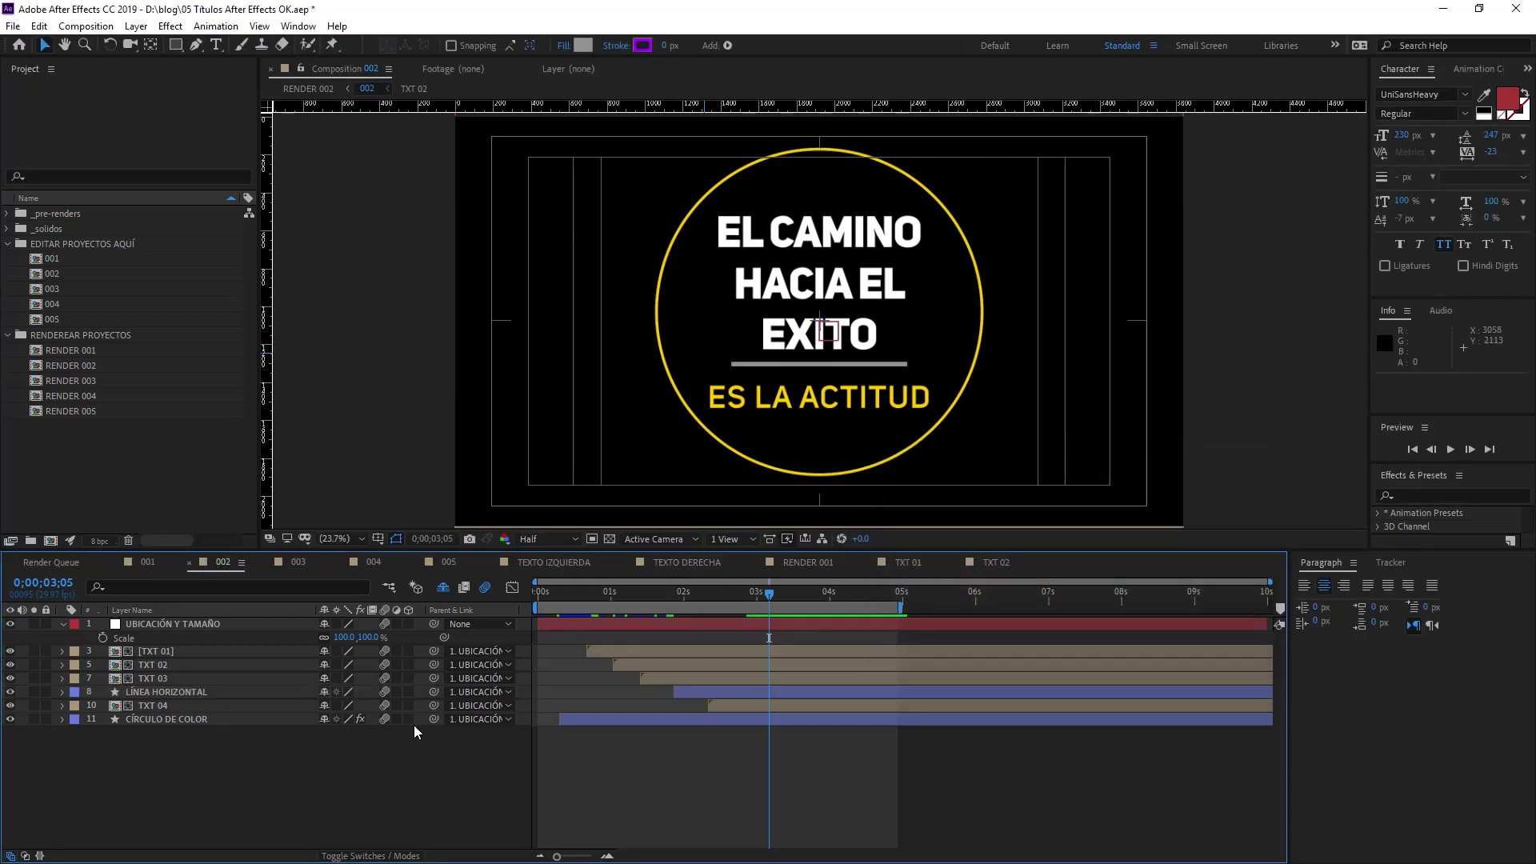
# Toggle and scrub the CÍRCULO DE COLOR layer, keep its yellow outline, then go to composition 003
pyautogui.click(150, 705)
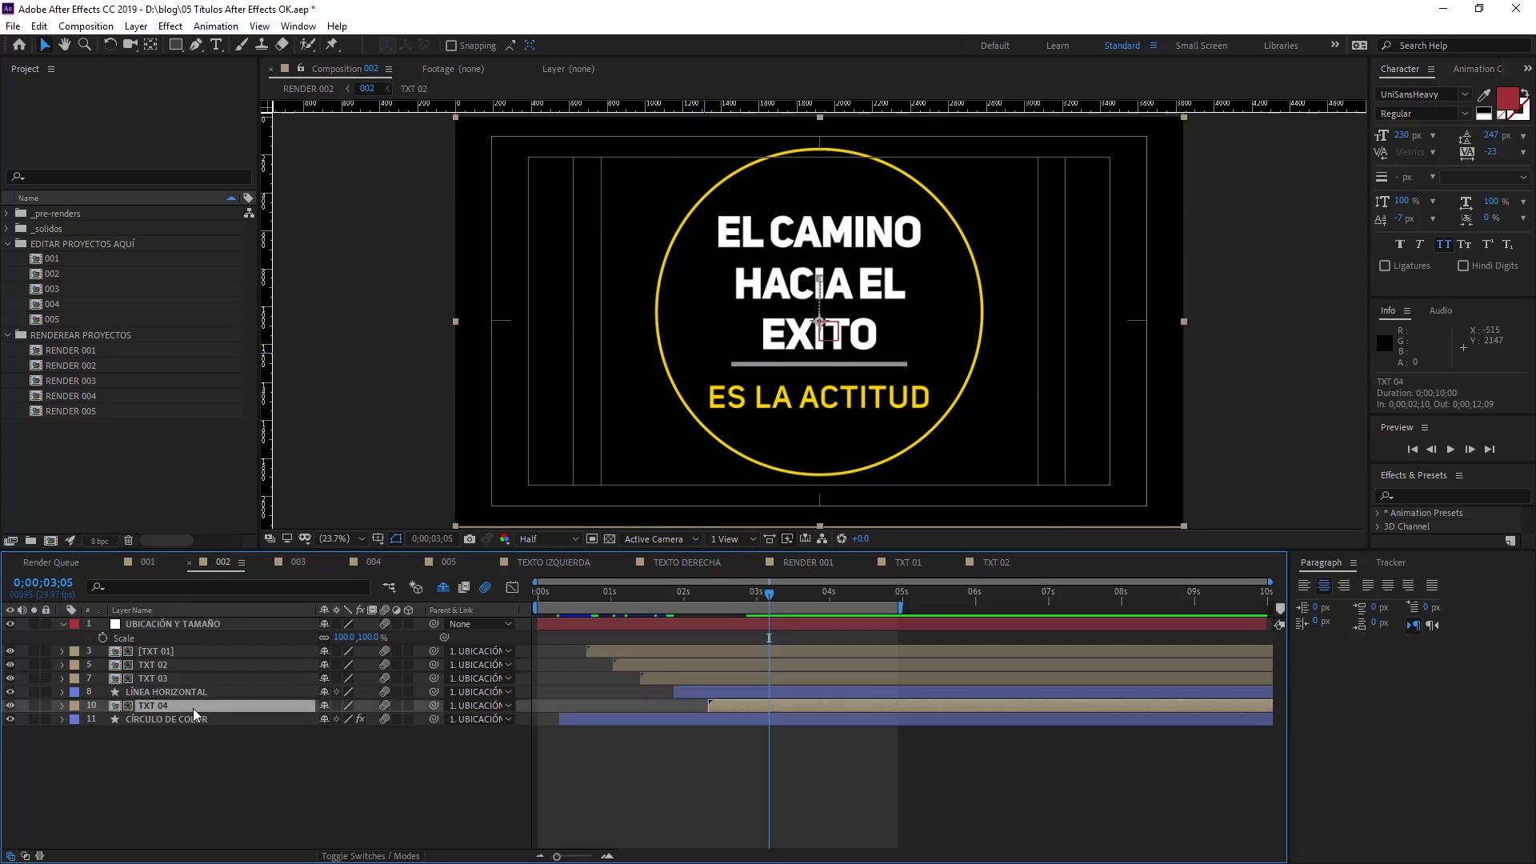
pyautogui.click(168, 719)
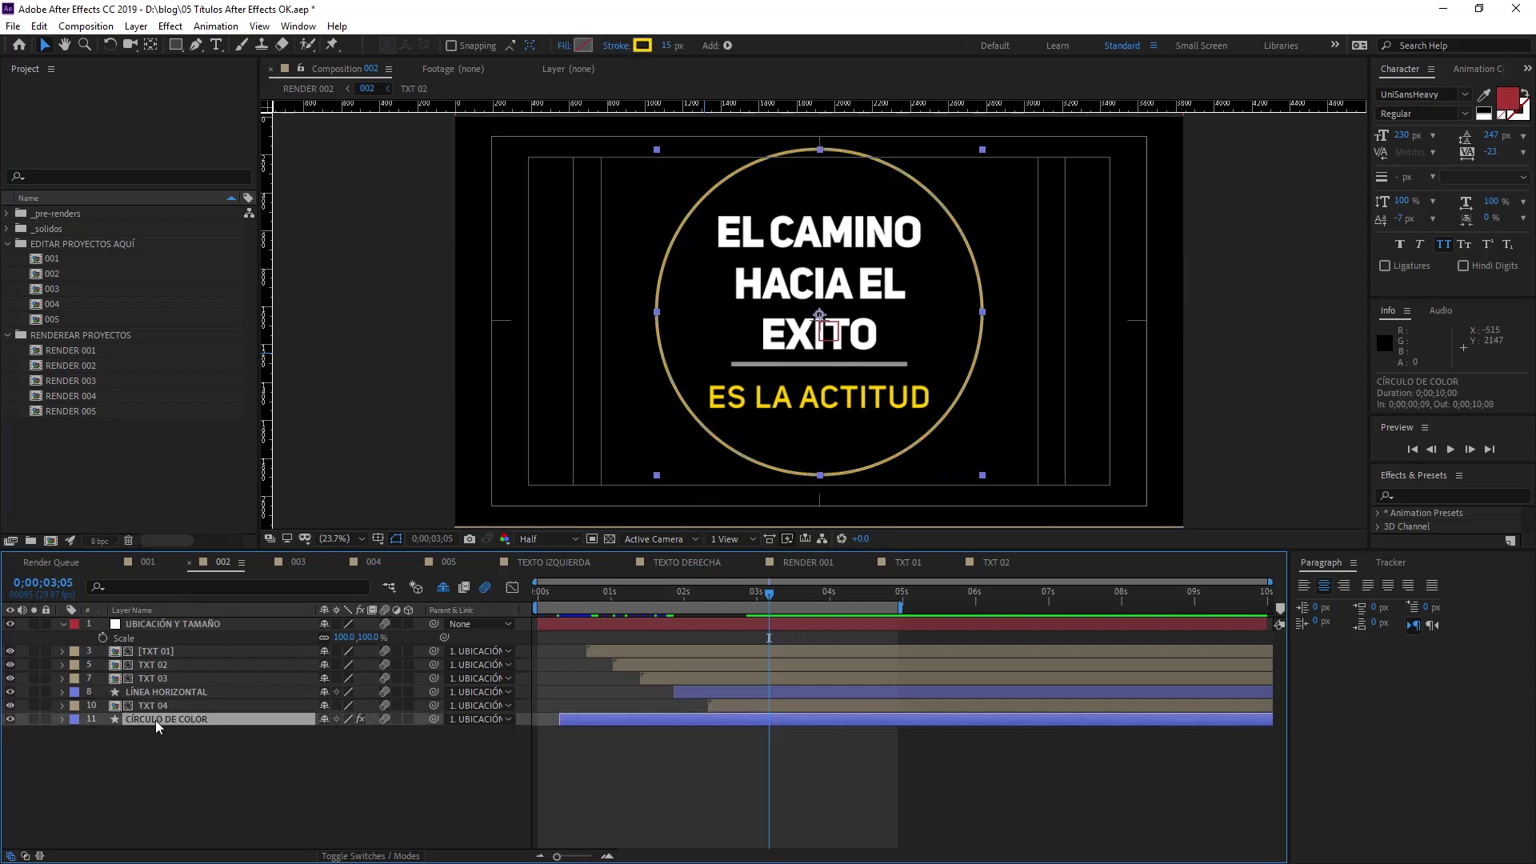
pyautogui.click(11, 719)
pyautogui.moveTo(549, 609); pyautogui.dragTo(650, 618)
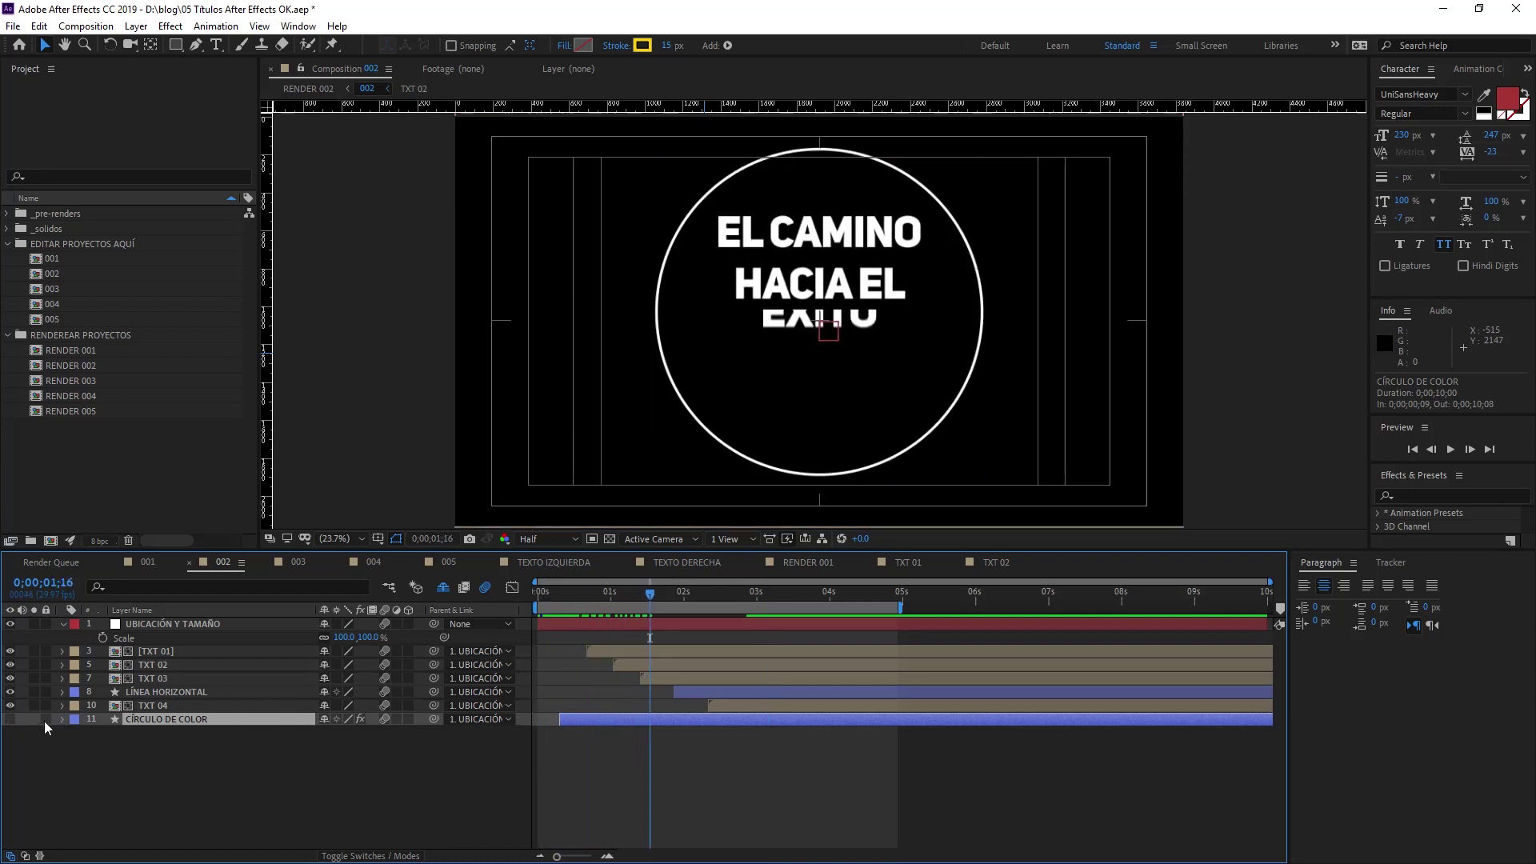
pyautogui.click(11, 719)
pyautogui.moveTo(554, 607); pyautogui.dragTo(773, 609)
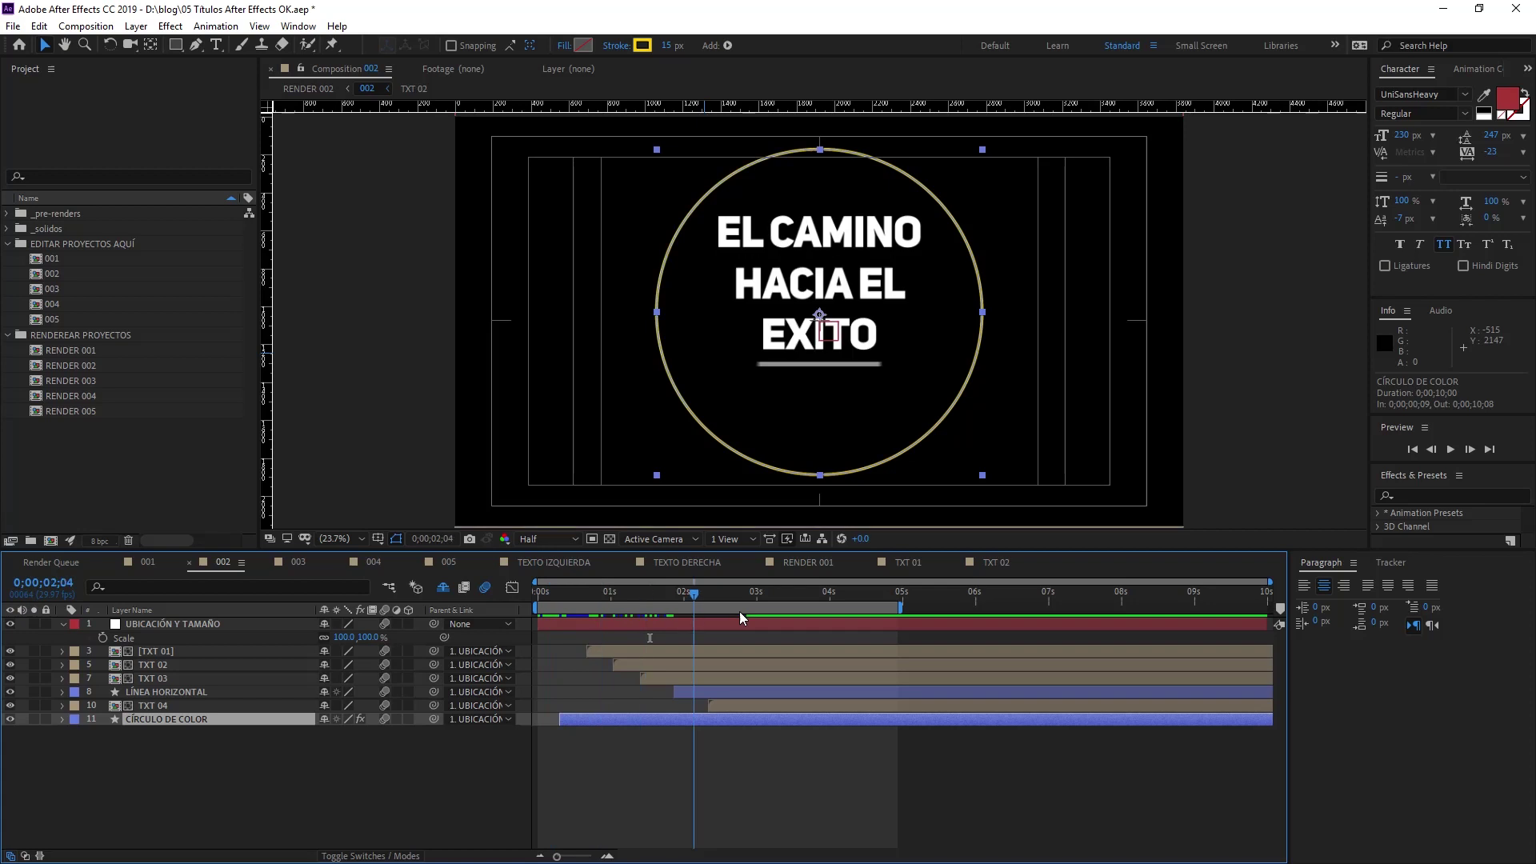
pyautogui.click(151, 718)
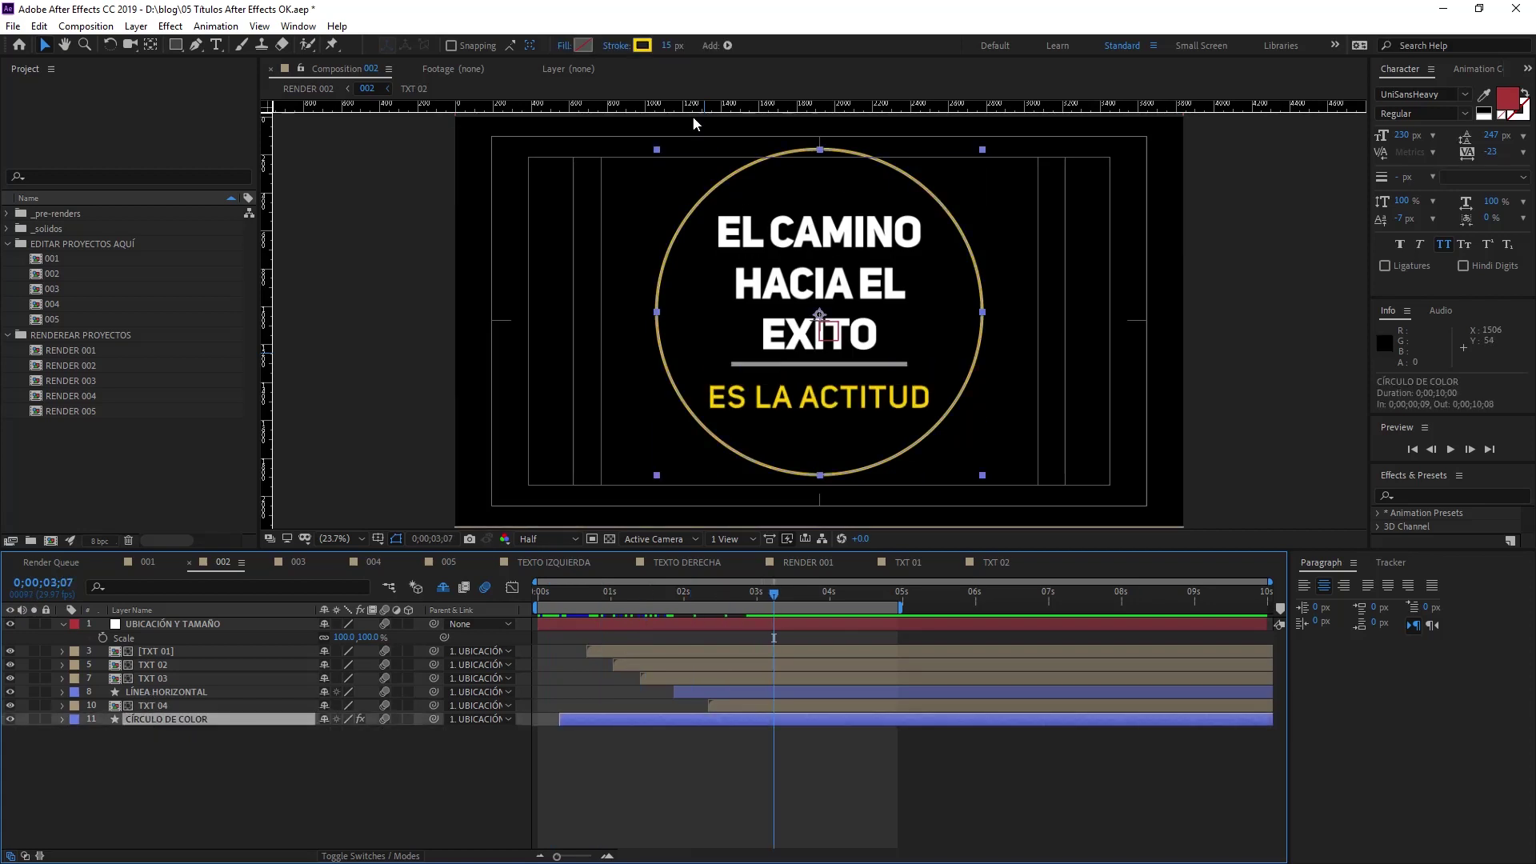
pyautogui.click(643, 50)
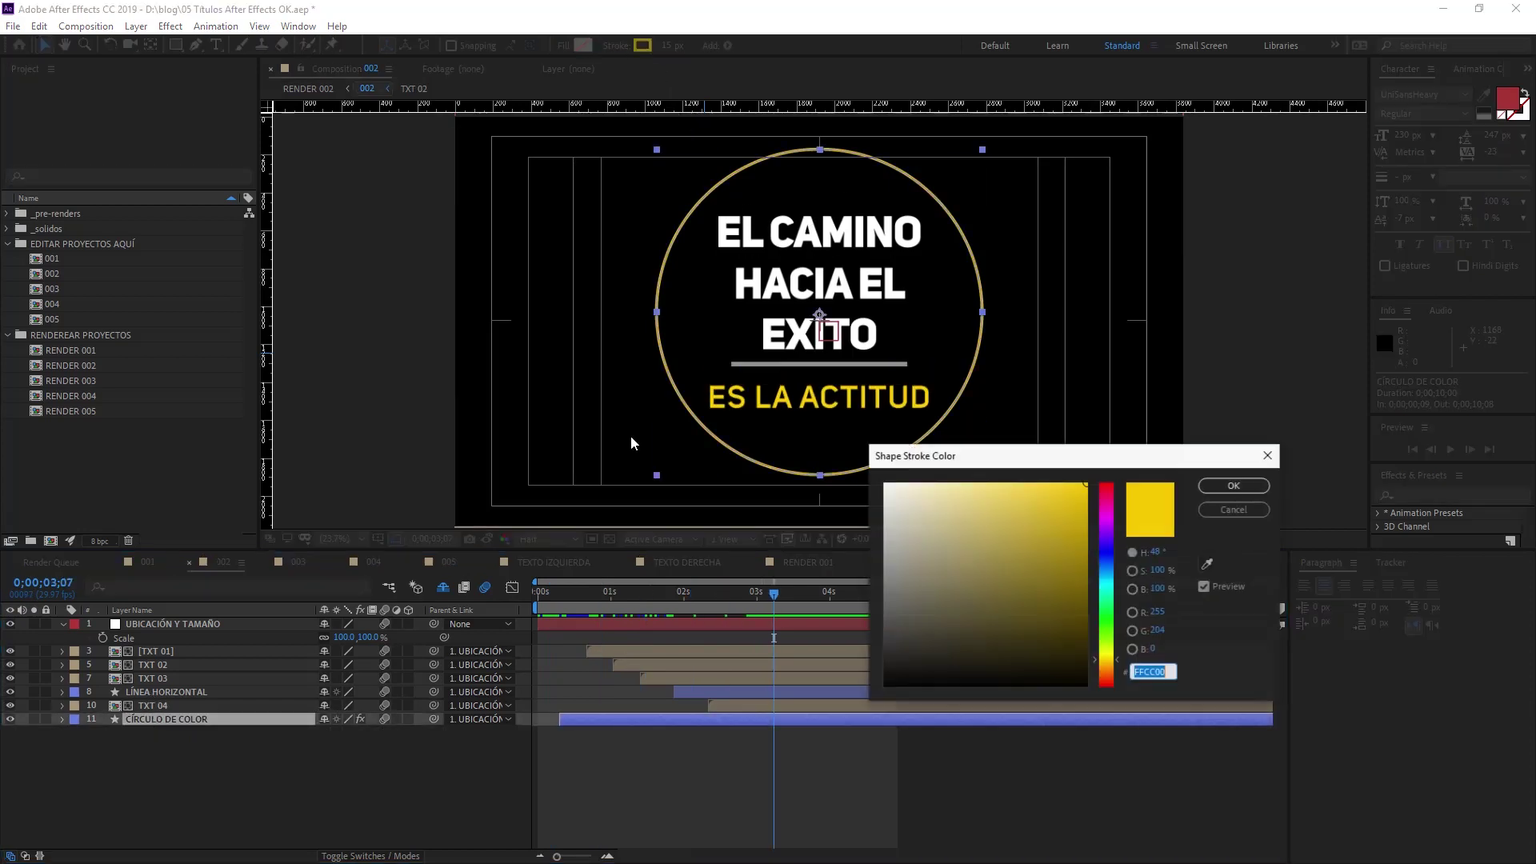
pyautogui.click(1232, 510)
pyautogui.click(343, 800)
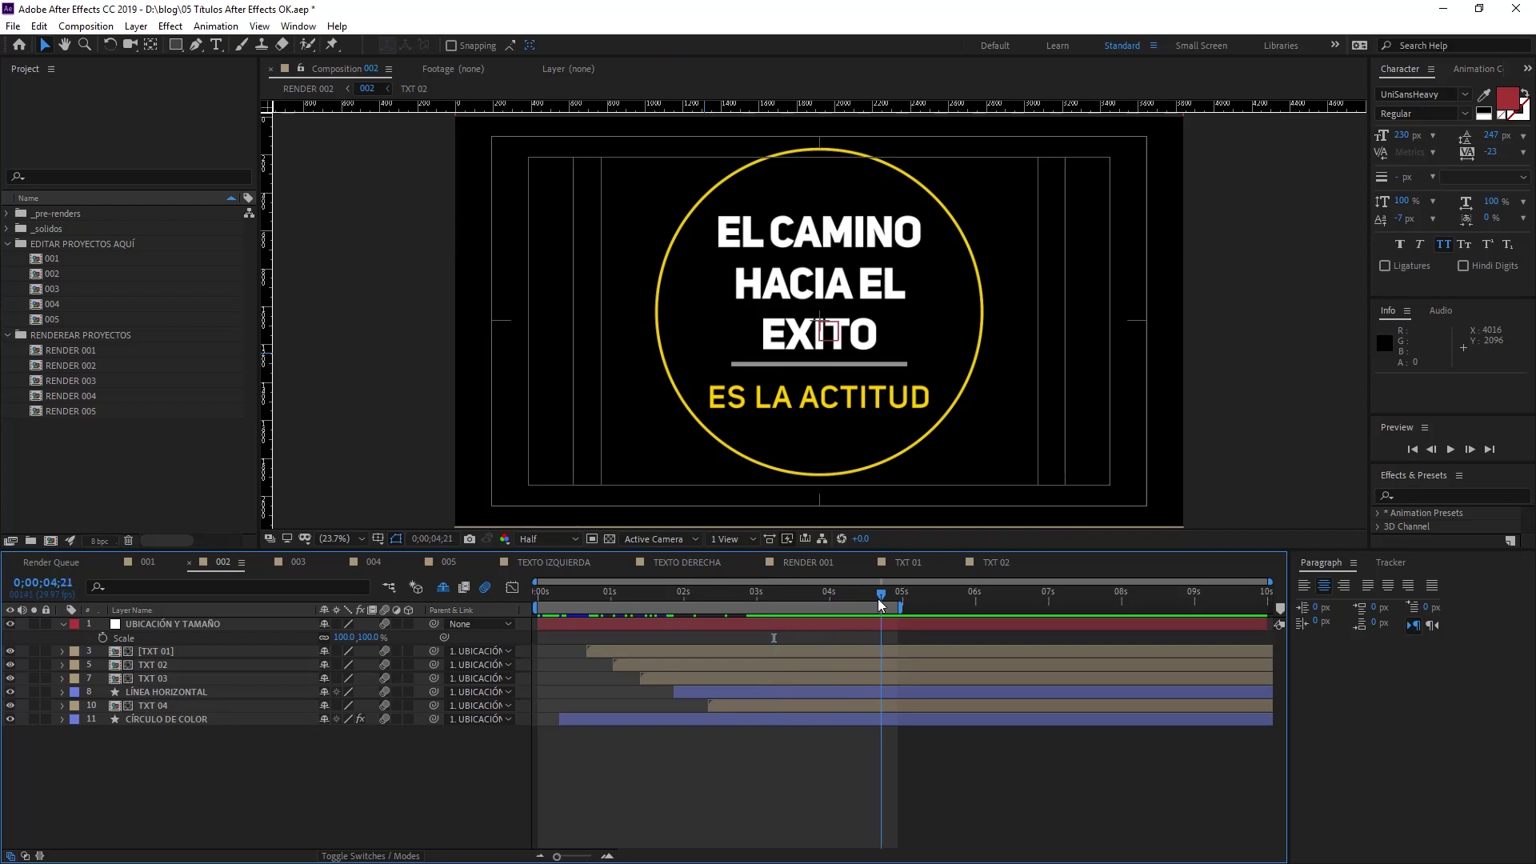
pyautogui.hotkey('shift', '.')
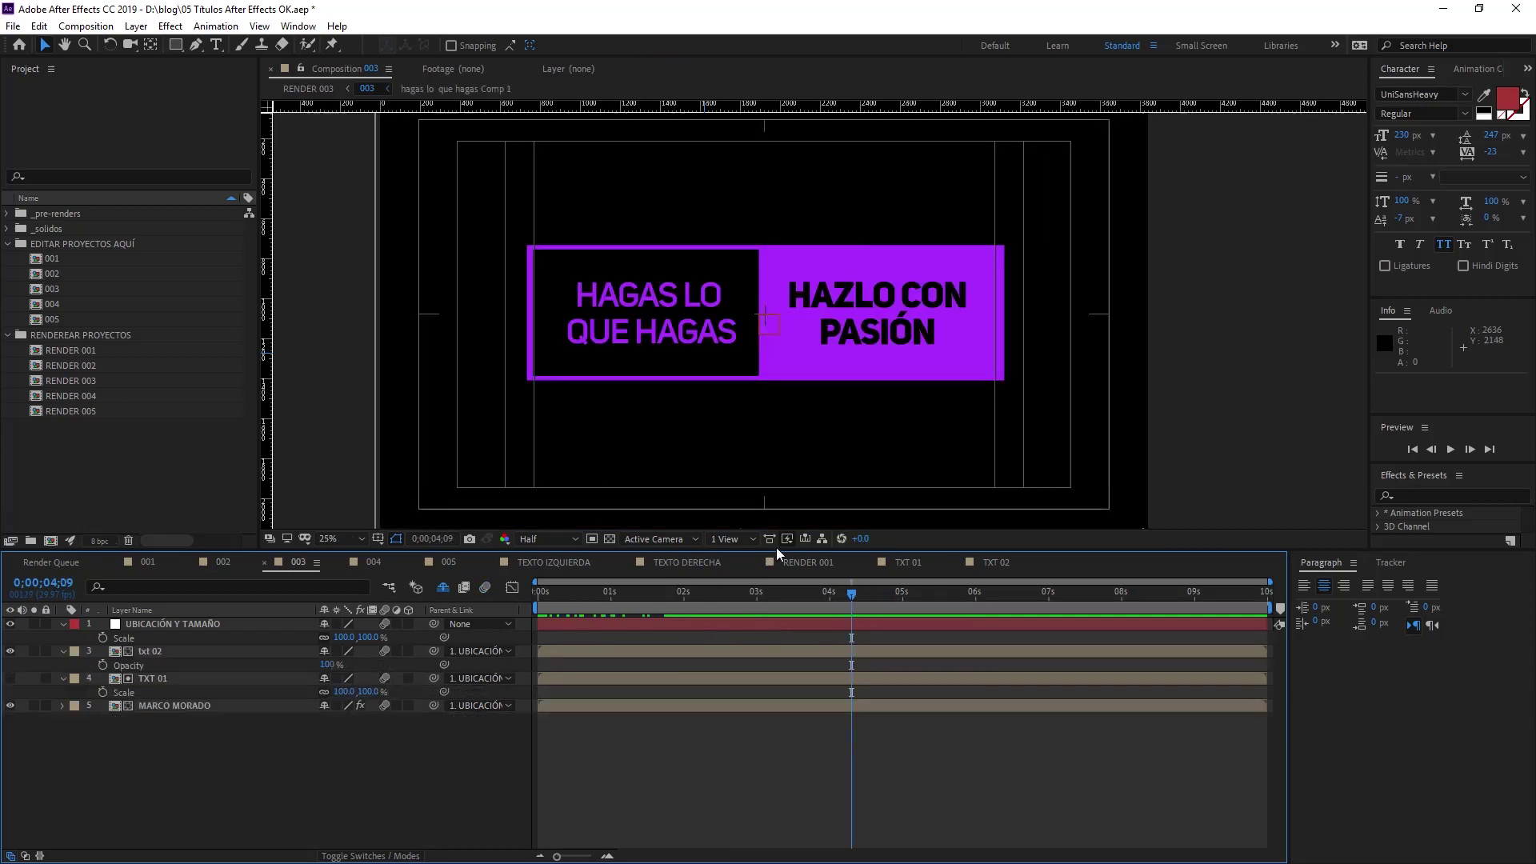
pyautogui.click(158, 652)
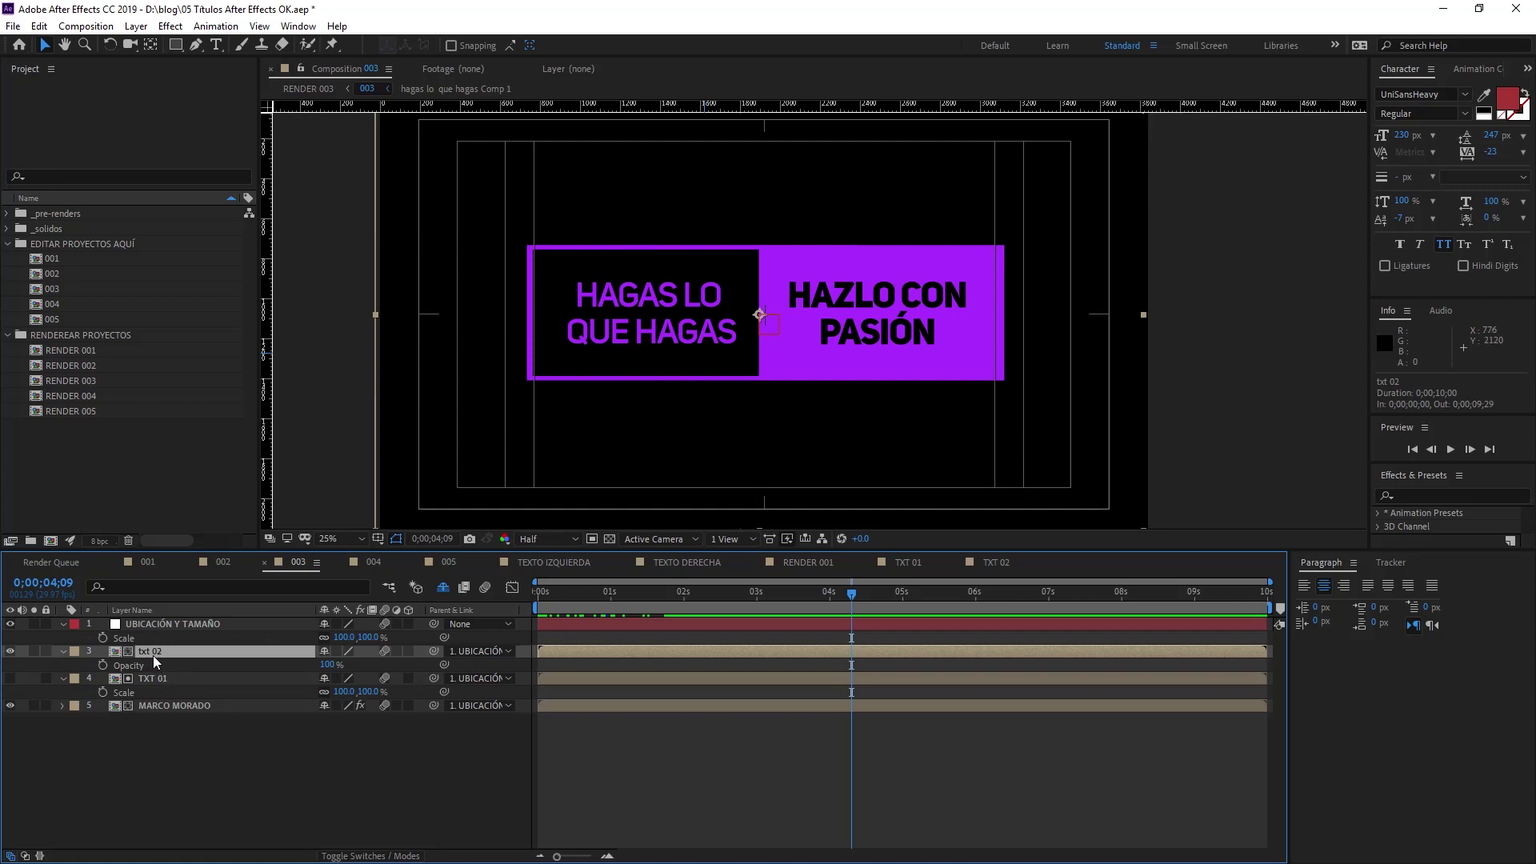
pyautogui.doubleClick(152, 652)
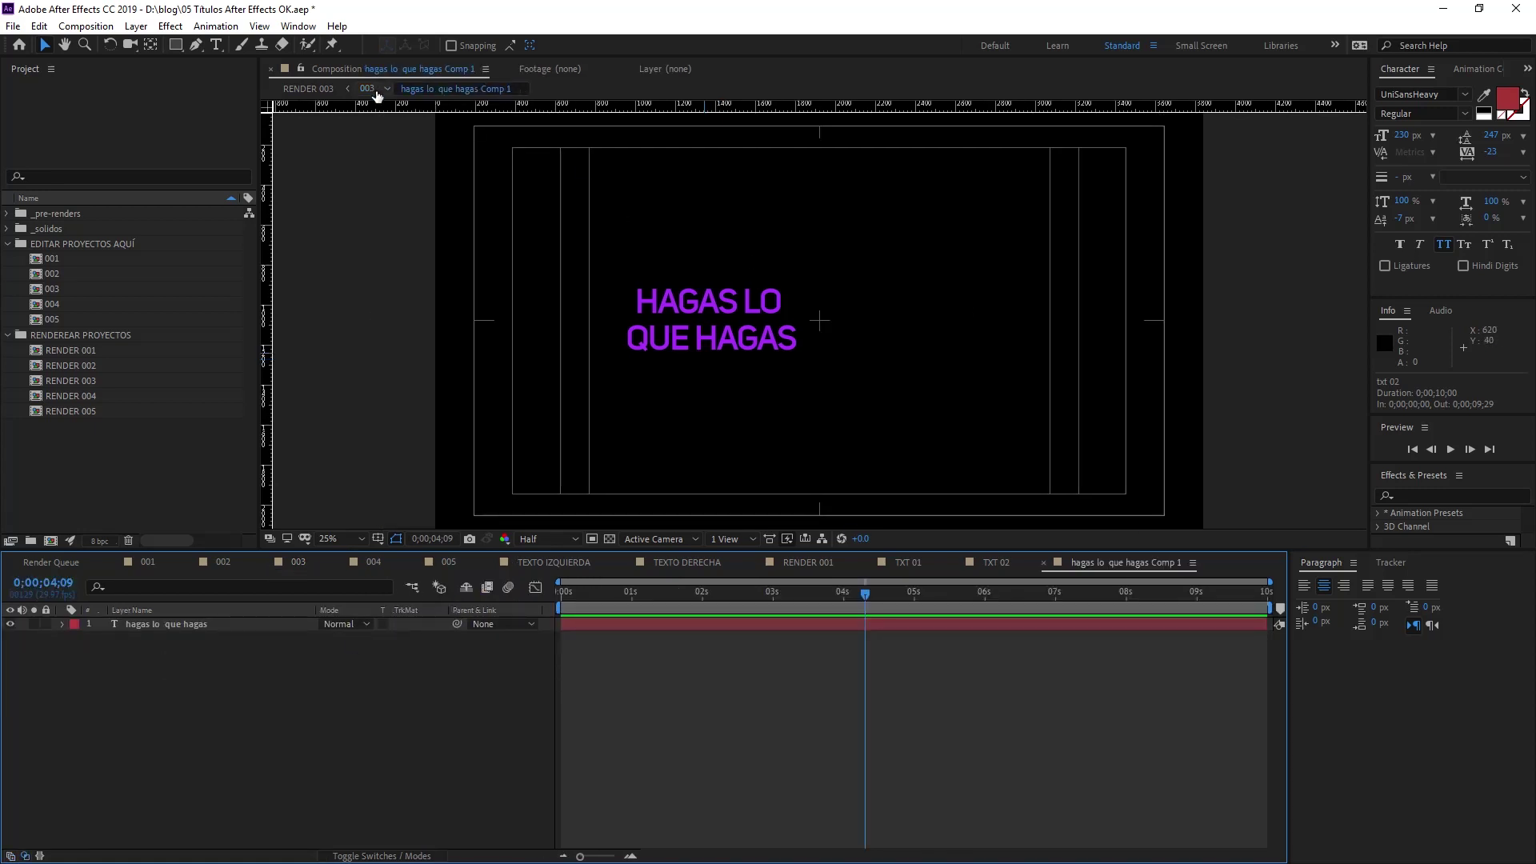
pyautogui.click(642, 296)
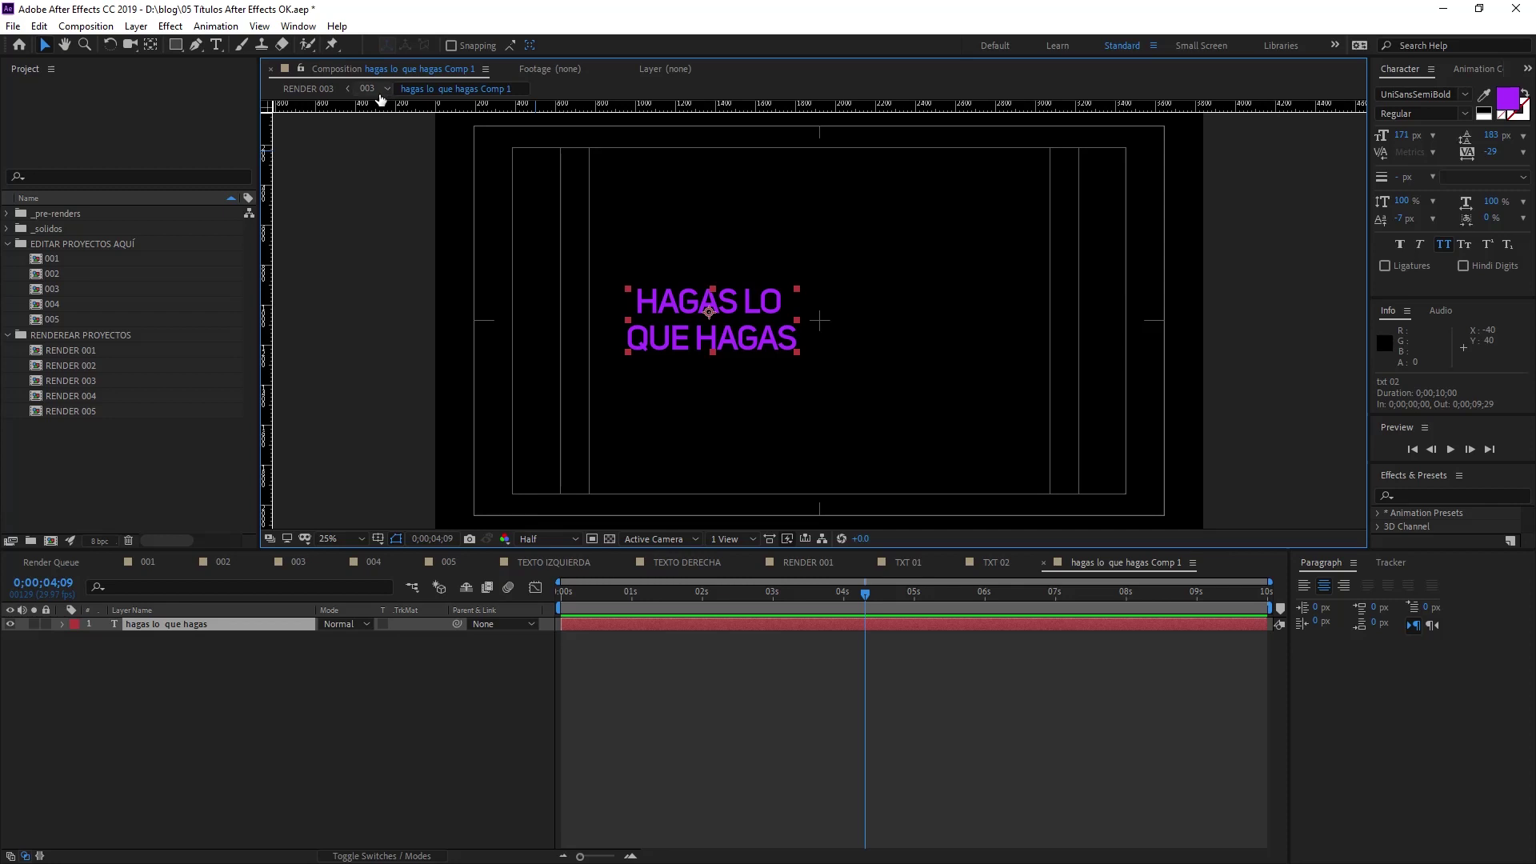
pyautogui.click(295, 561)
pyautogui.doubleClick(152, 679)
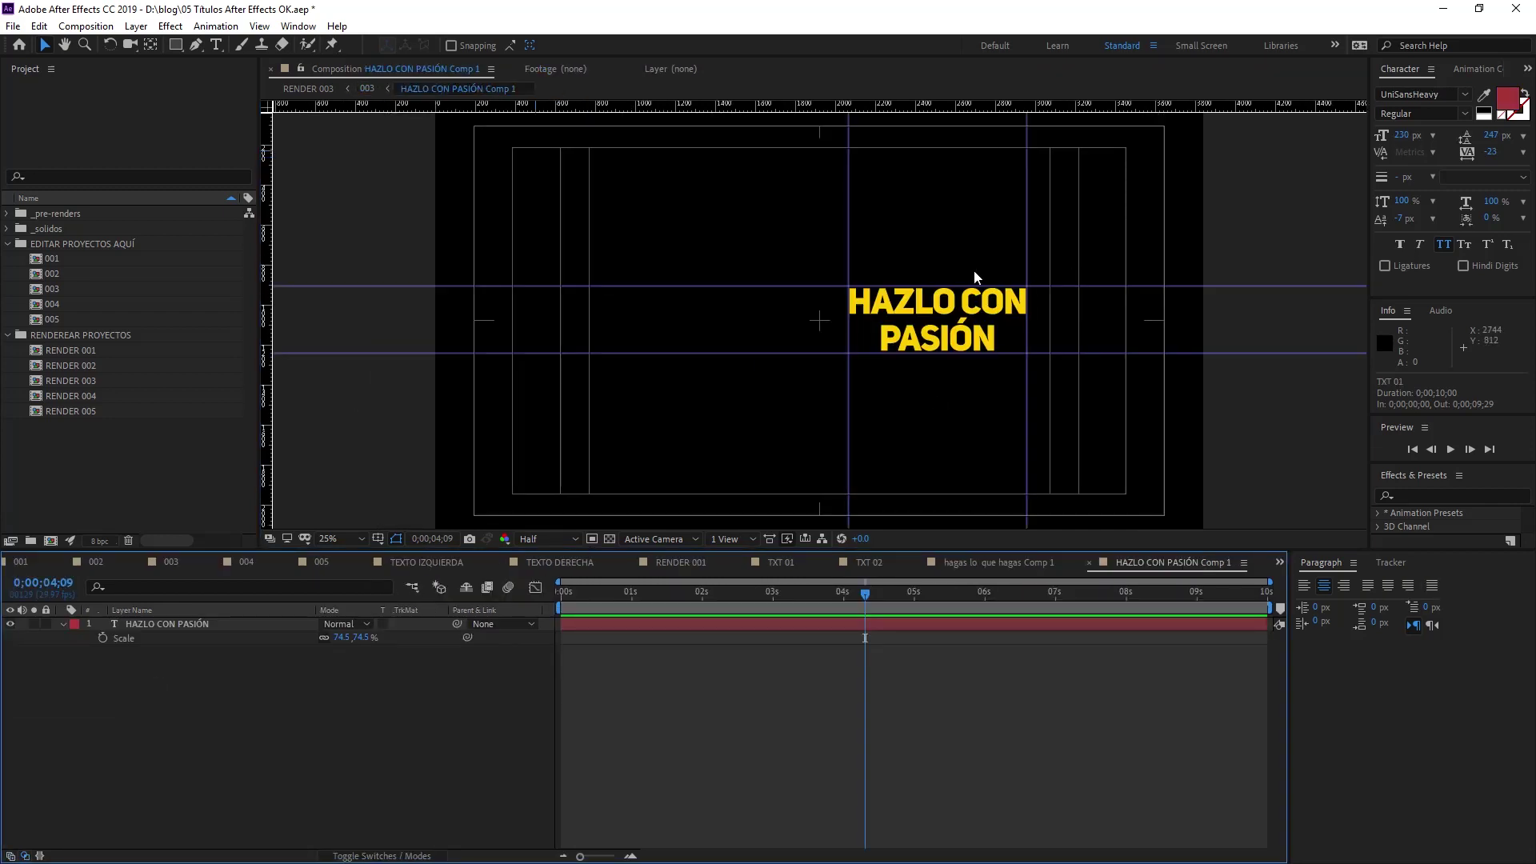
pyautogui.hotkey('ctrl', 'a')
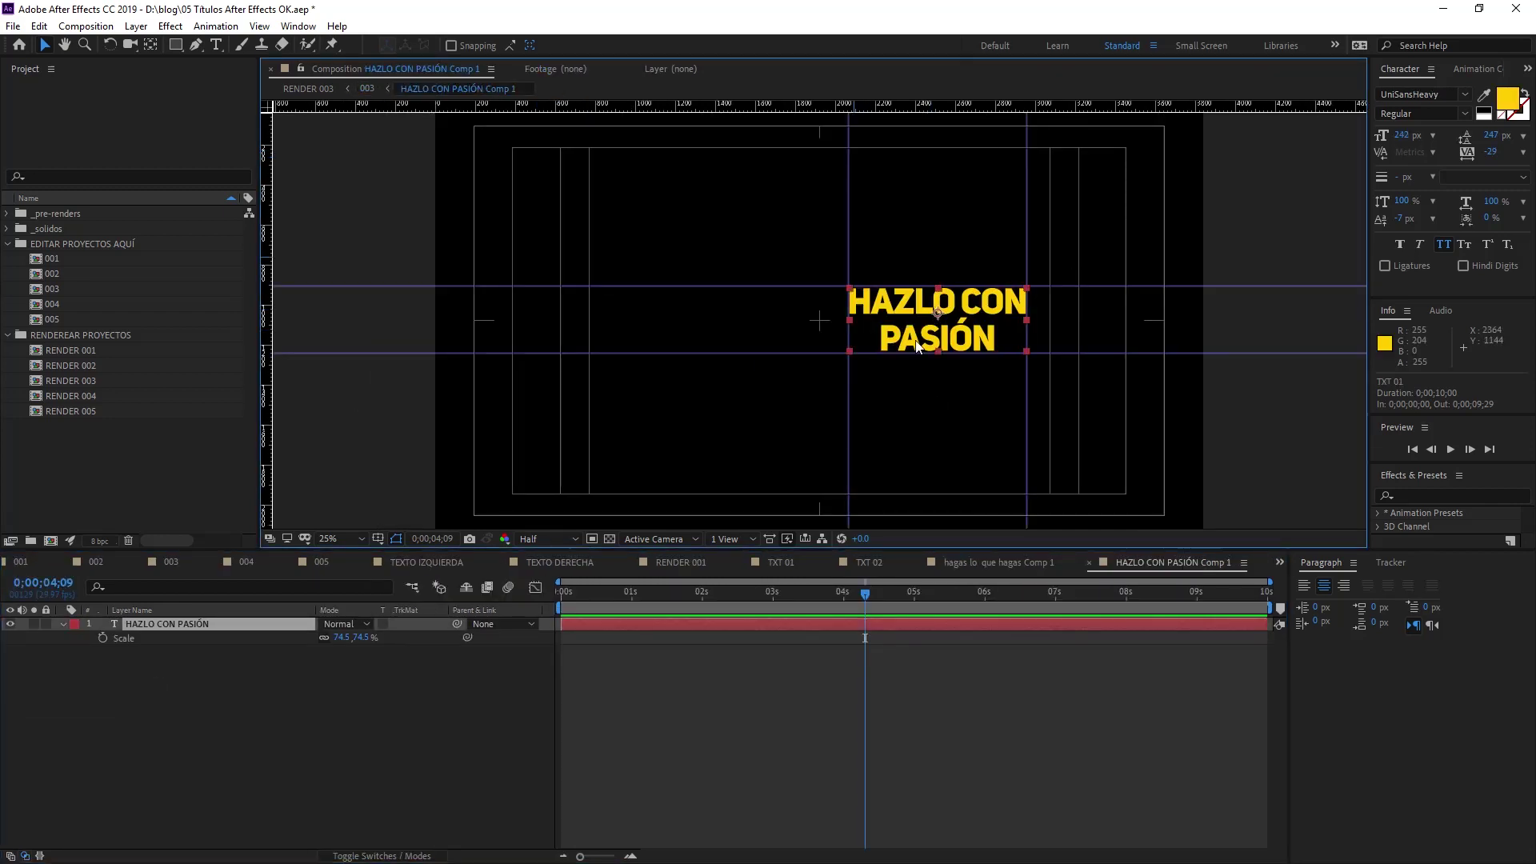
pyautogui.click(372, 88)
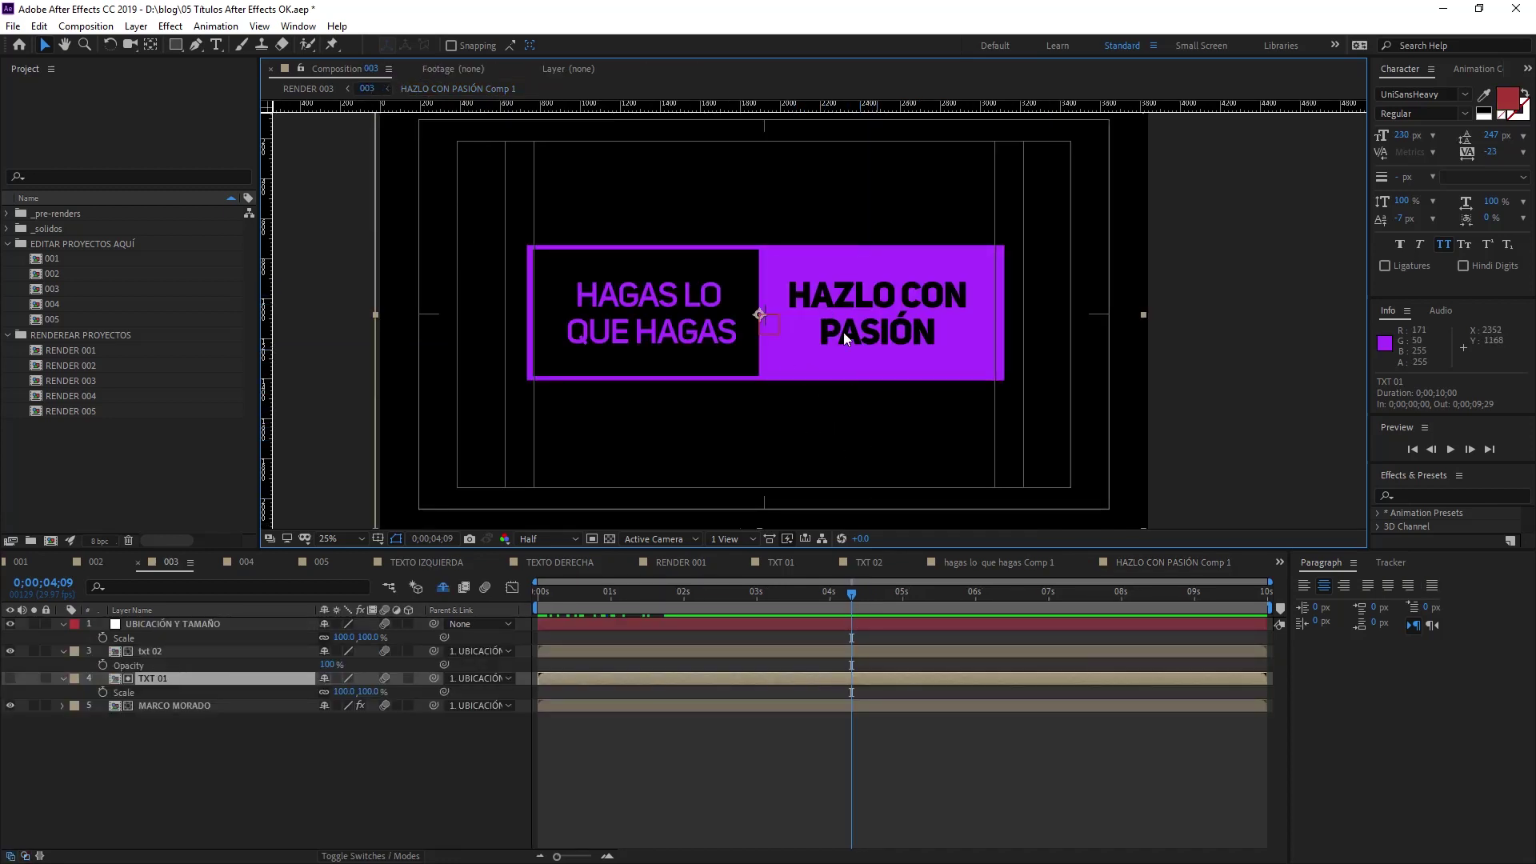
pyautogui.click(155, 703)
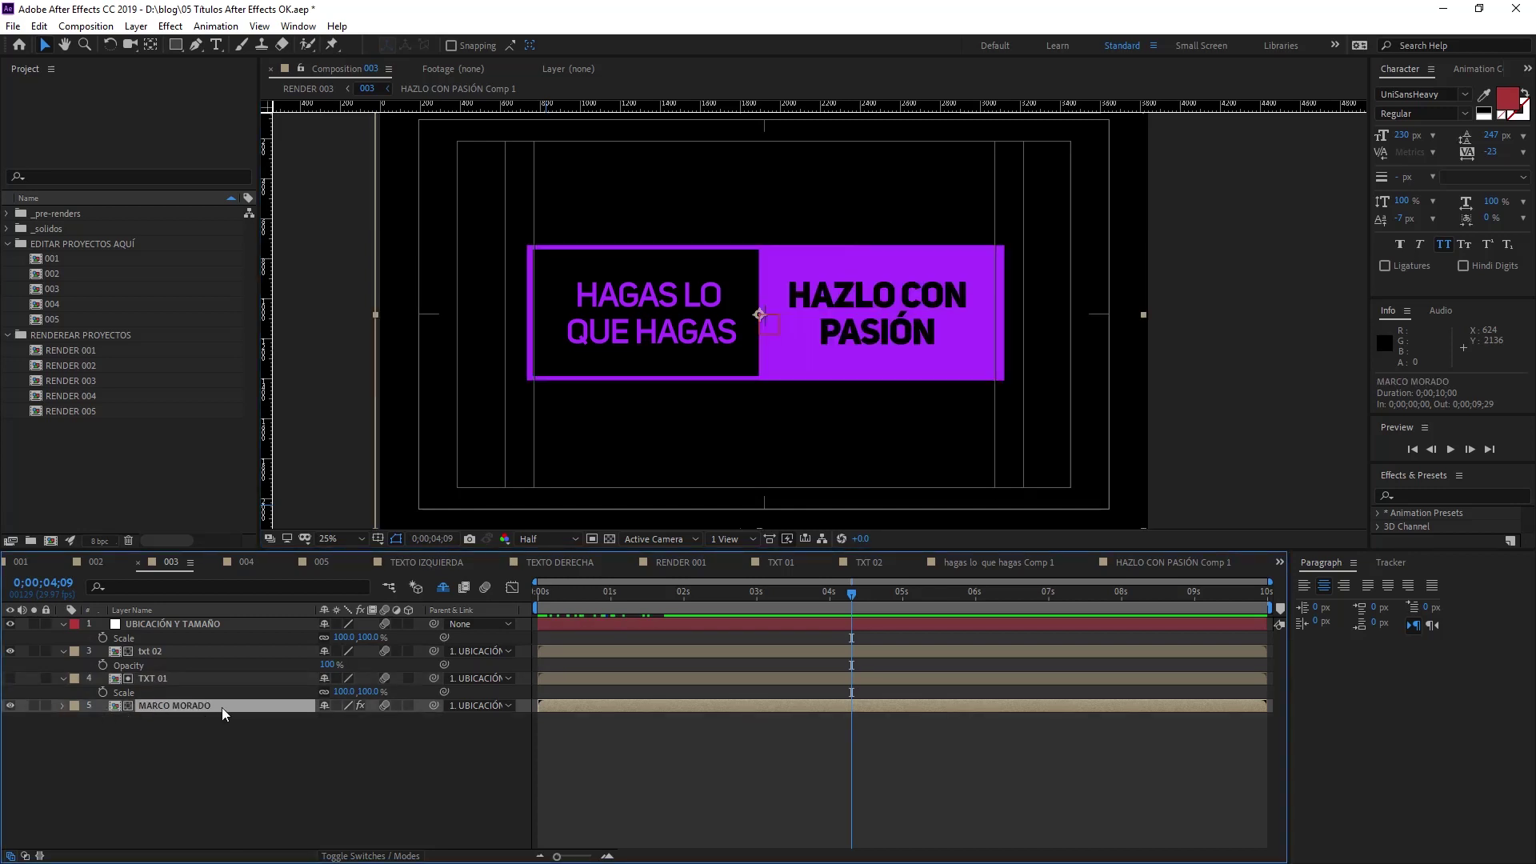
pyautogui.press('F3')
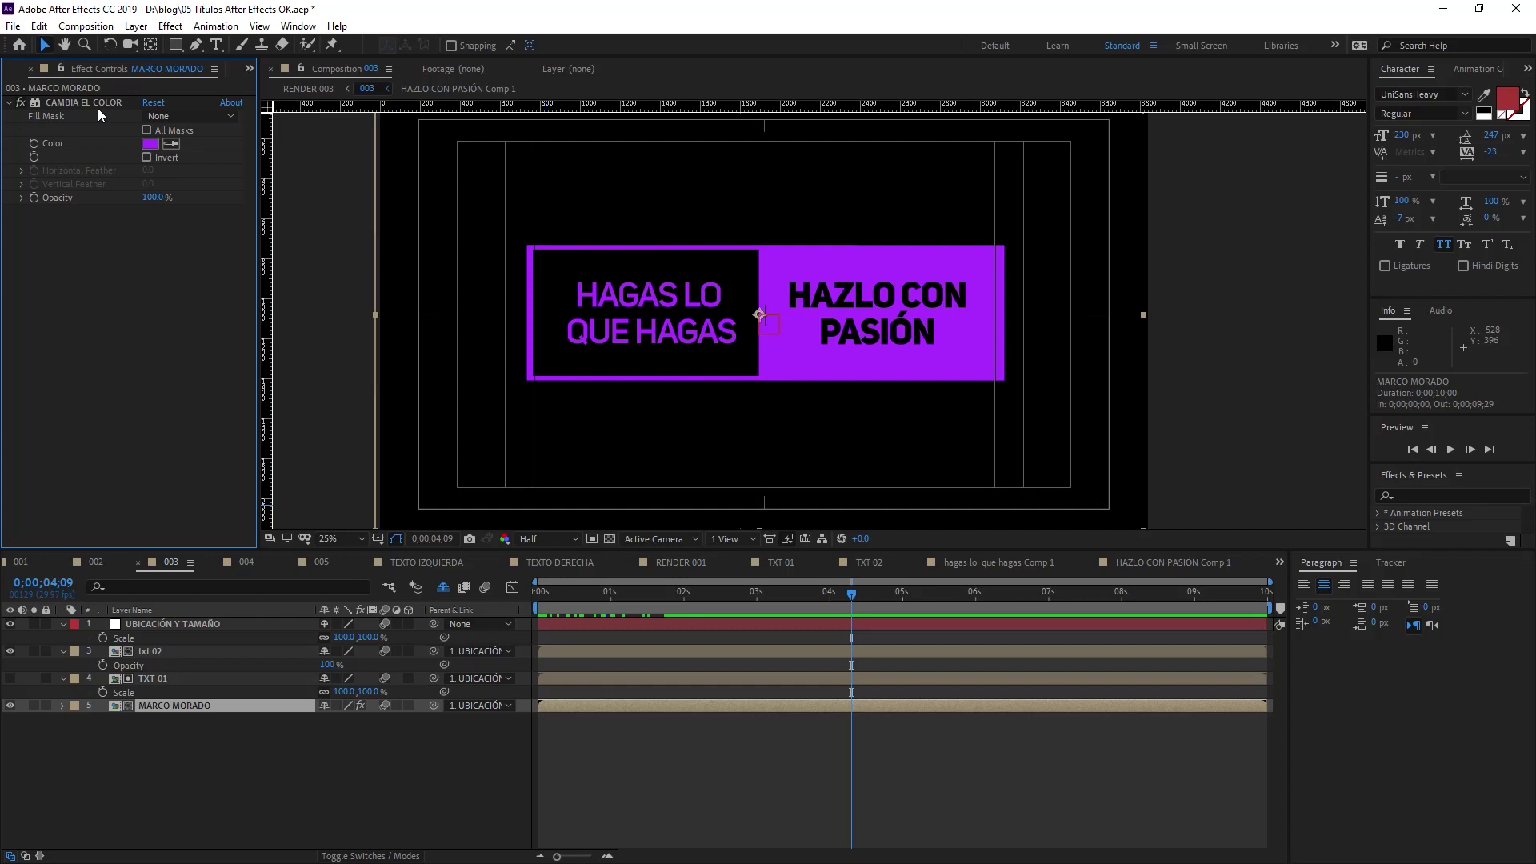
# Set the MARCO MORADO frame's CAMBIA EL COLOR to white FFFFFF, then view composition 004 at 4;21
pyautogui.click(98, 104)
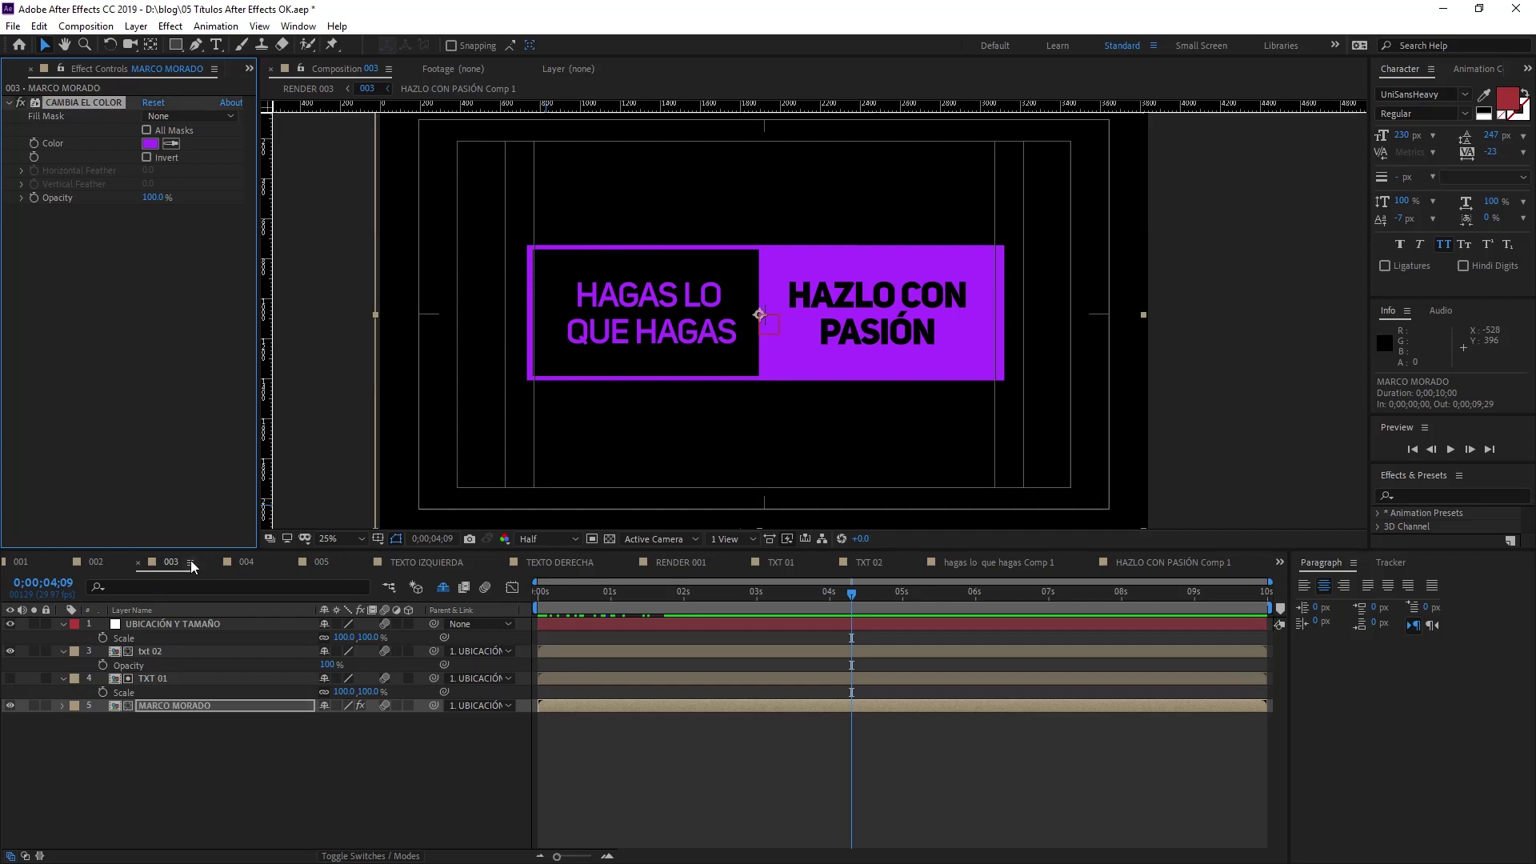
pyautogui.click(150, 143)
pyautogui.moveTo(944, 521); pyautogui.dragTo(768, 461)
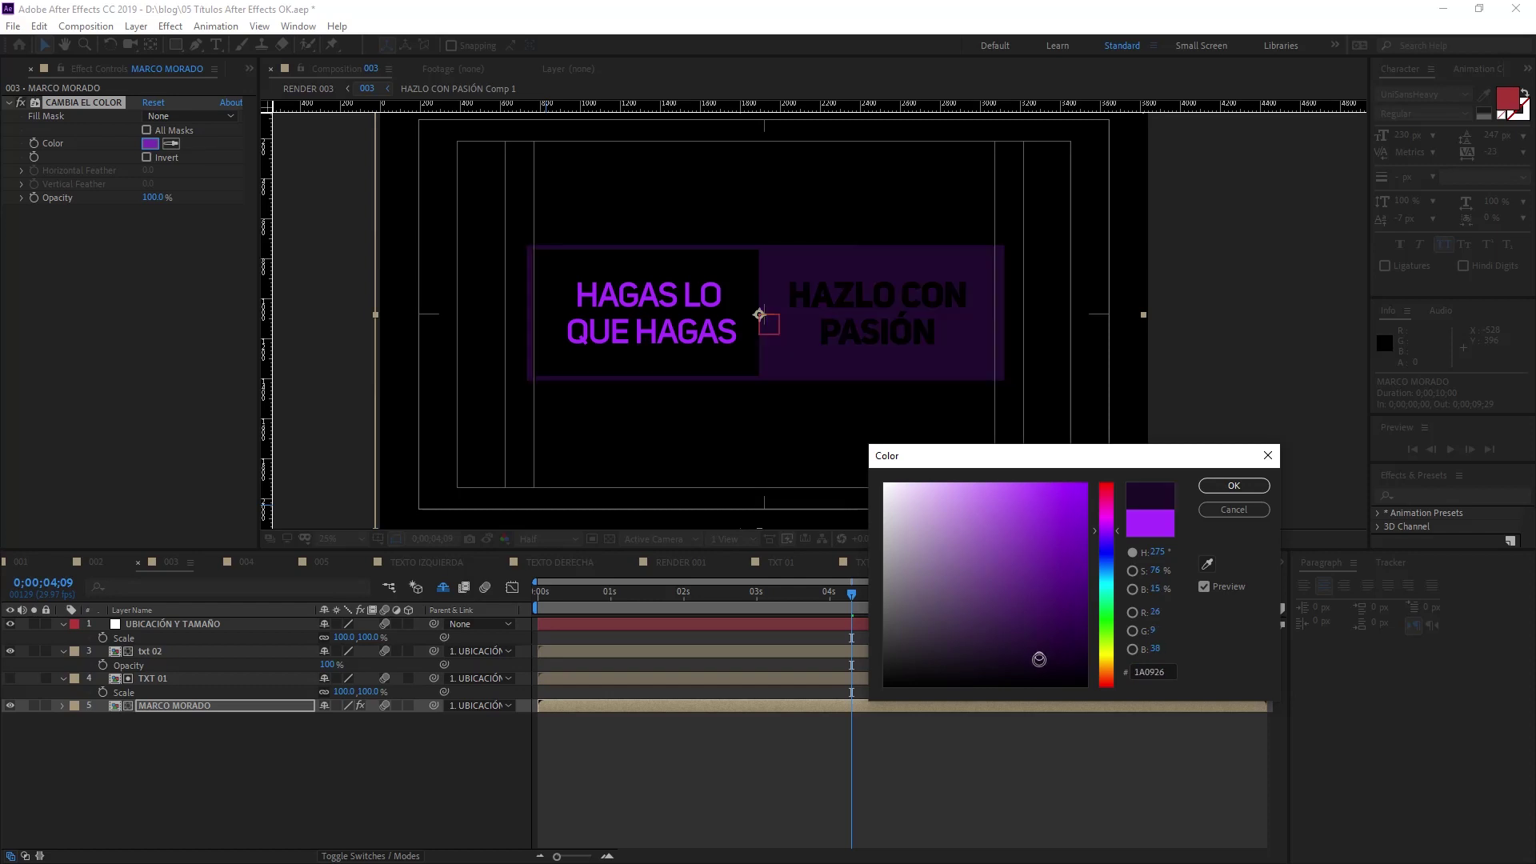
pyautogui.click(1233, 486)
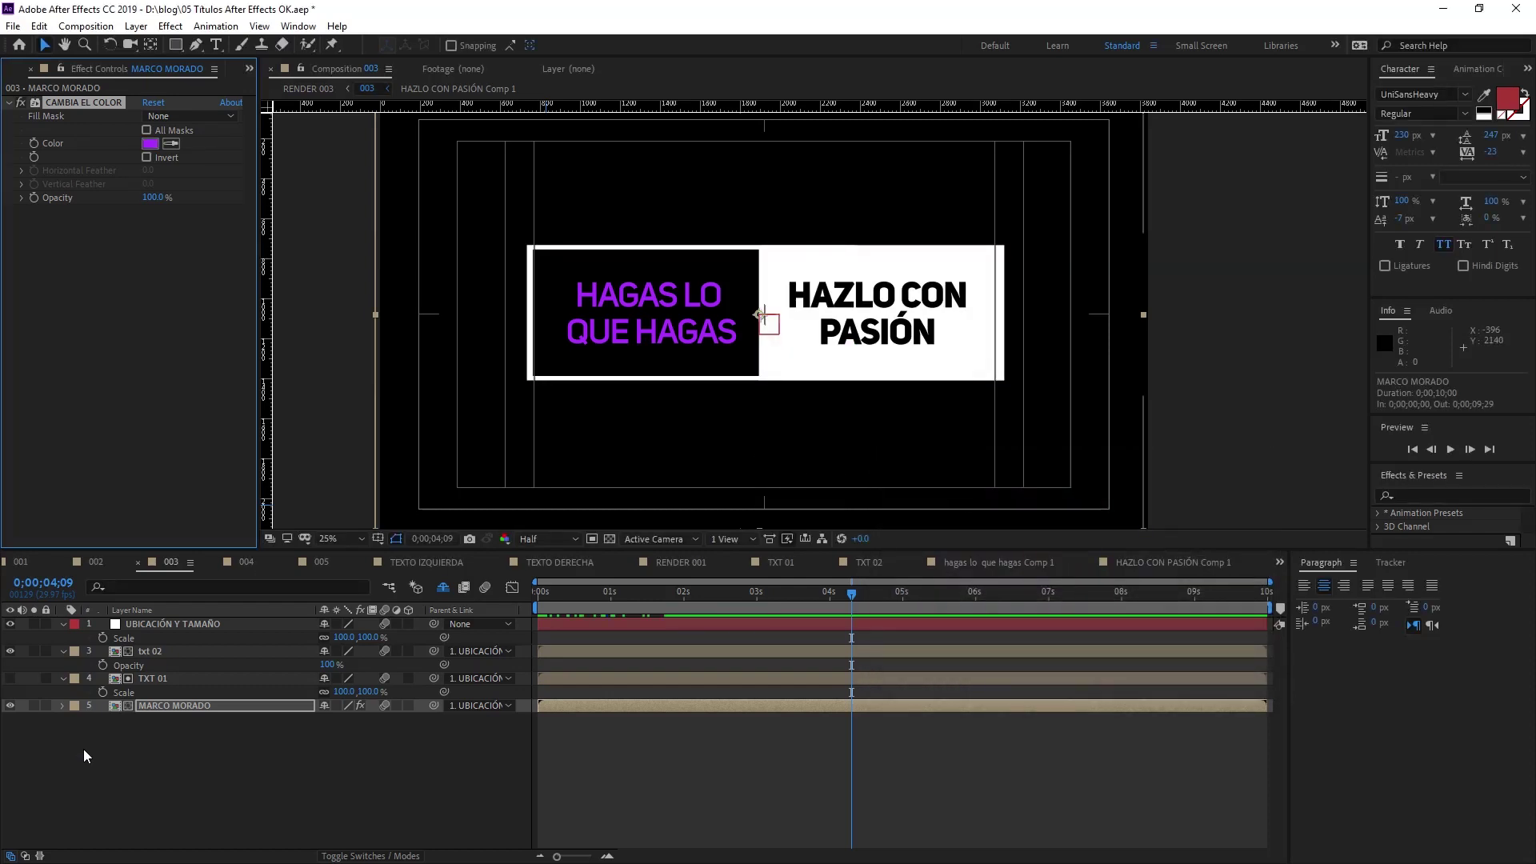
pyautogui.click(258, 565)
pyautogui.moveTo(611, 607); pyautogui.dragTo(881, 592)
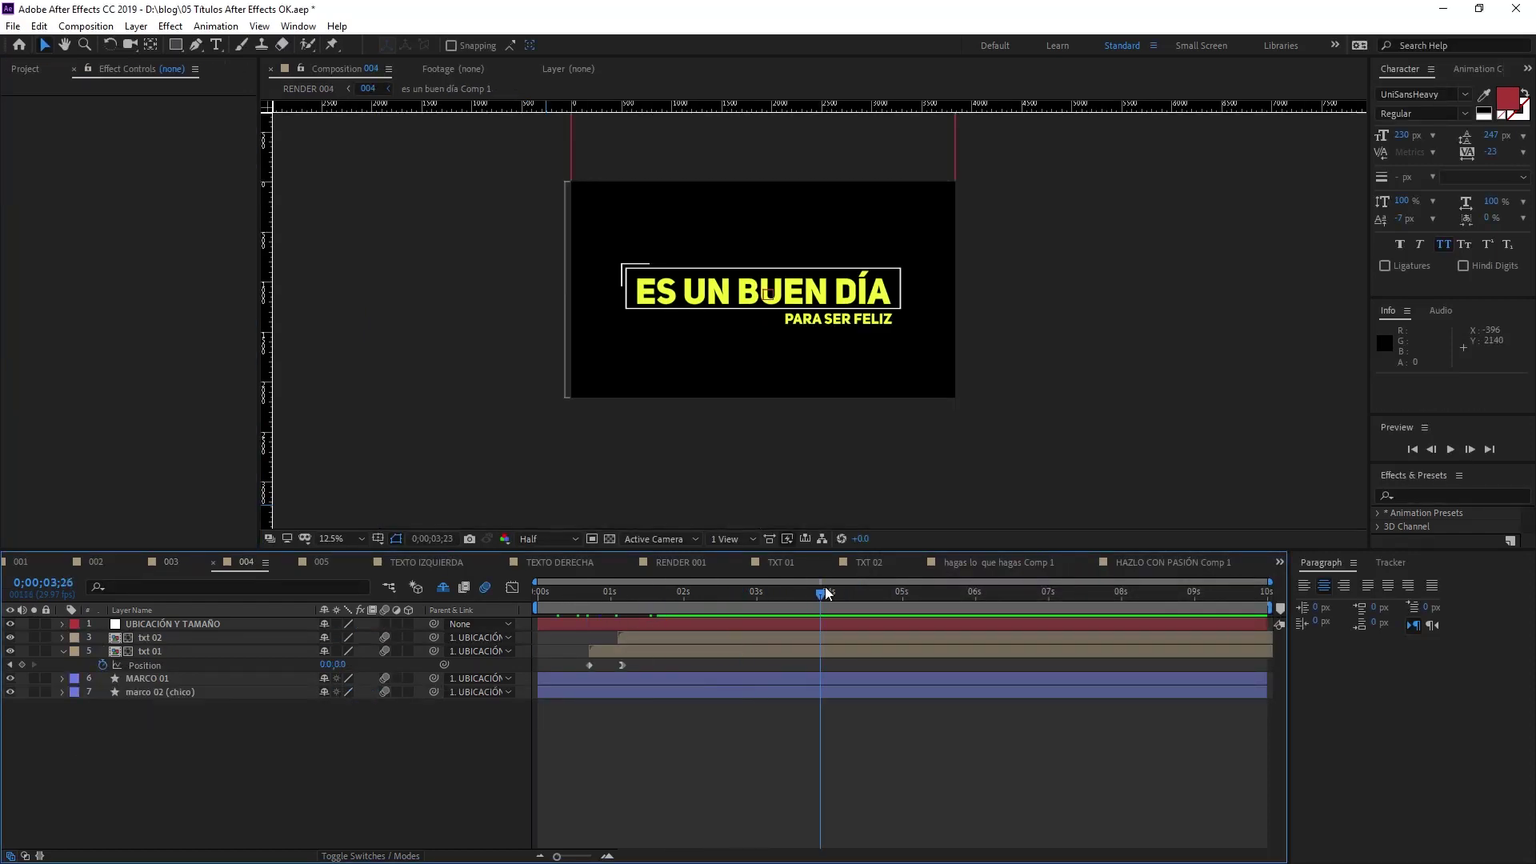
# Open the TXT 01 precomp to view the PARA SER FELIZ text, then return to composition 004
pyautogui.click(151, 640)
pyautogui.click(141, 652)
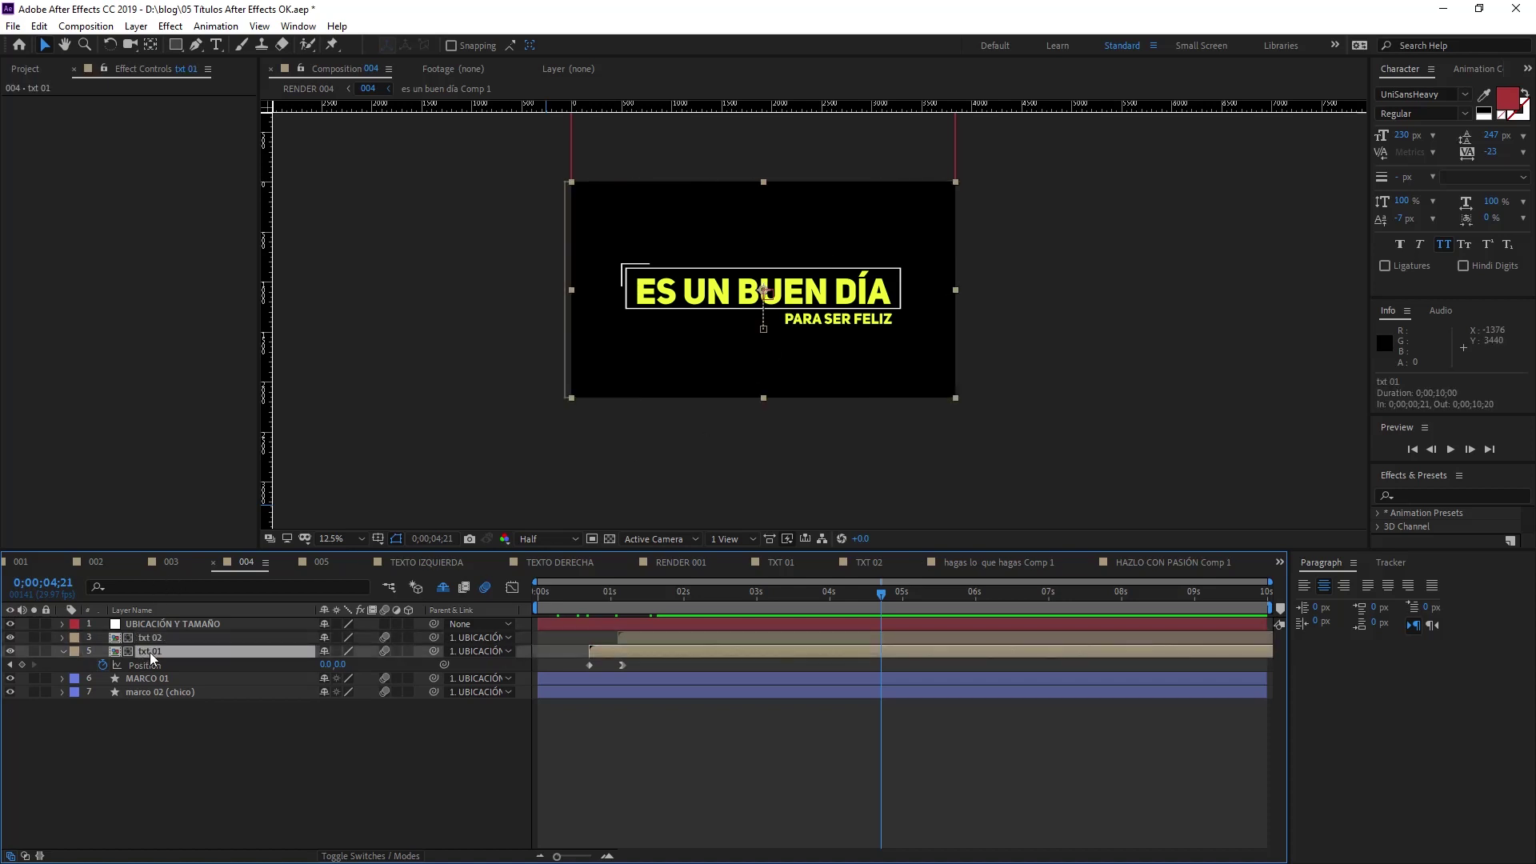
pyautogui.doubleClick(150, 651)
pyautogui.click(187, 626)
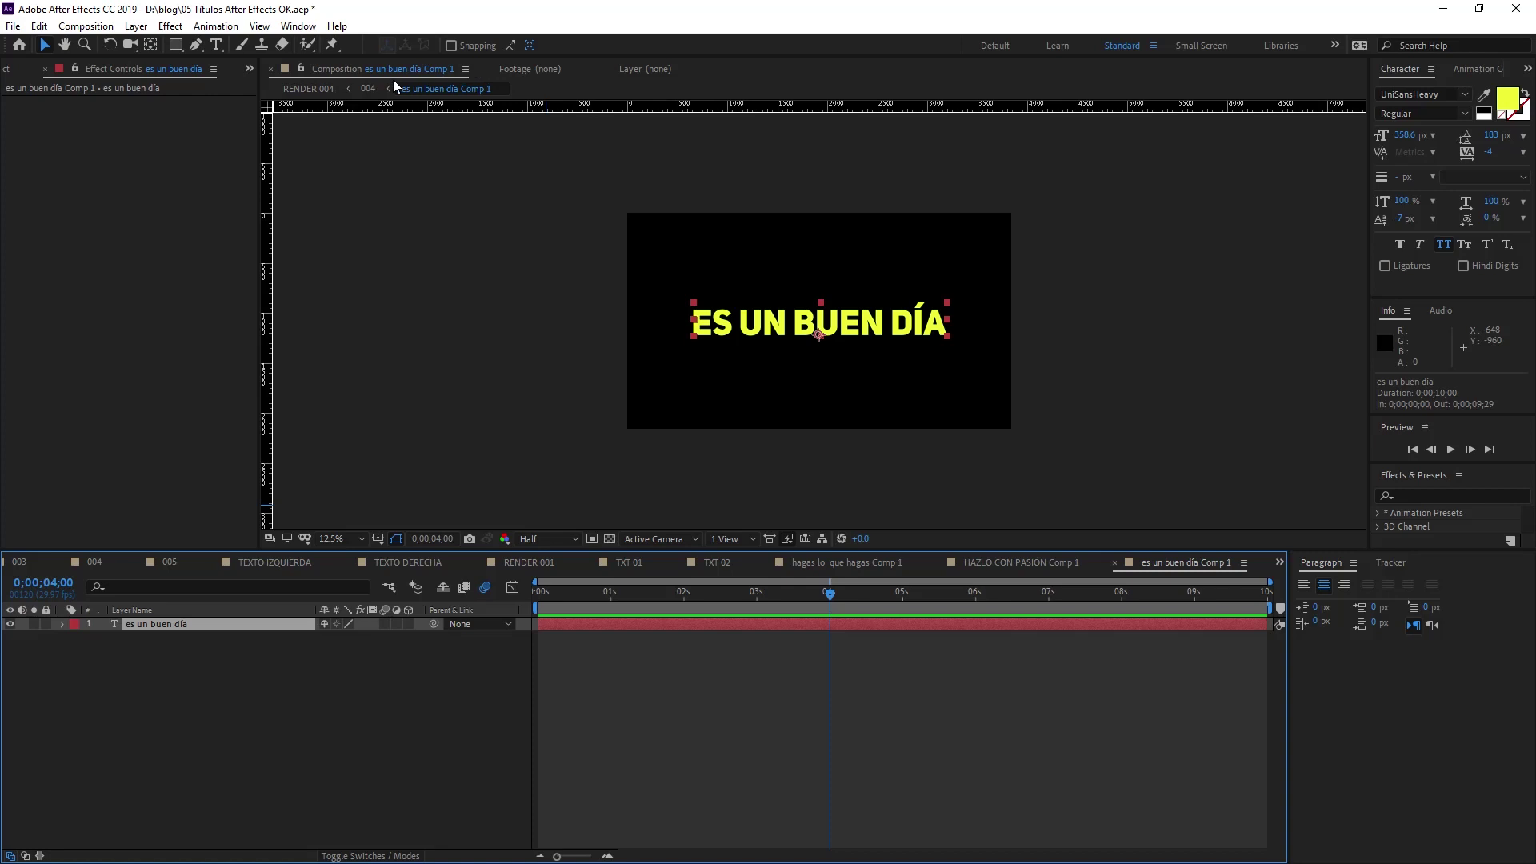
pyautogui.click(368, 88)
pyautogui.doubleClick(152, 632)
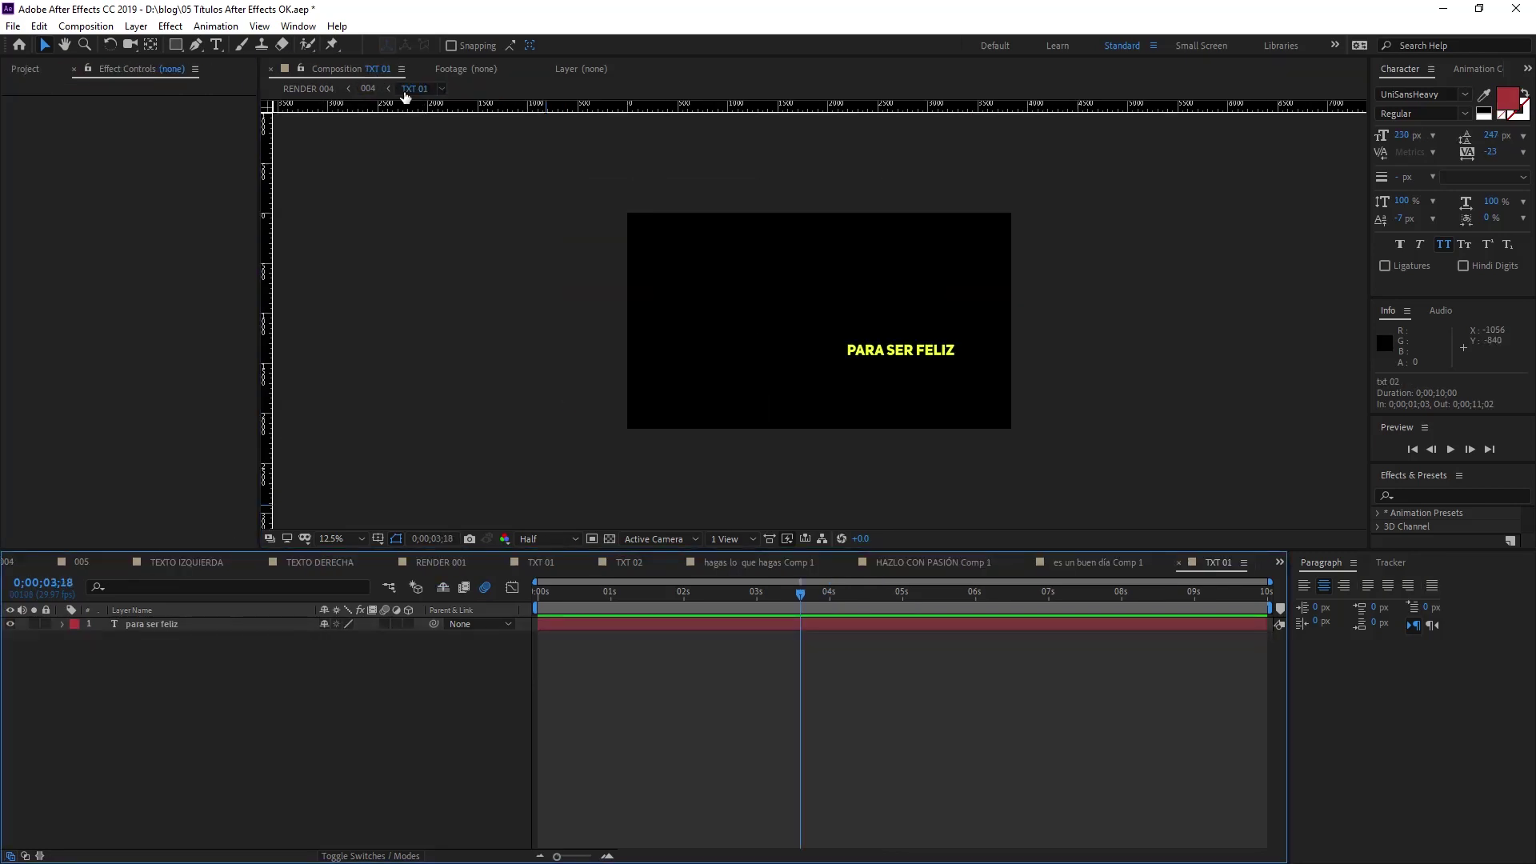
pyautogui.click(370, 89)
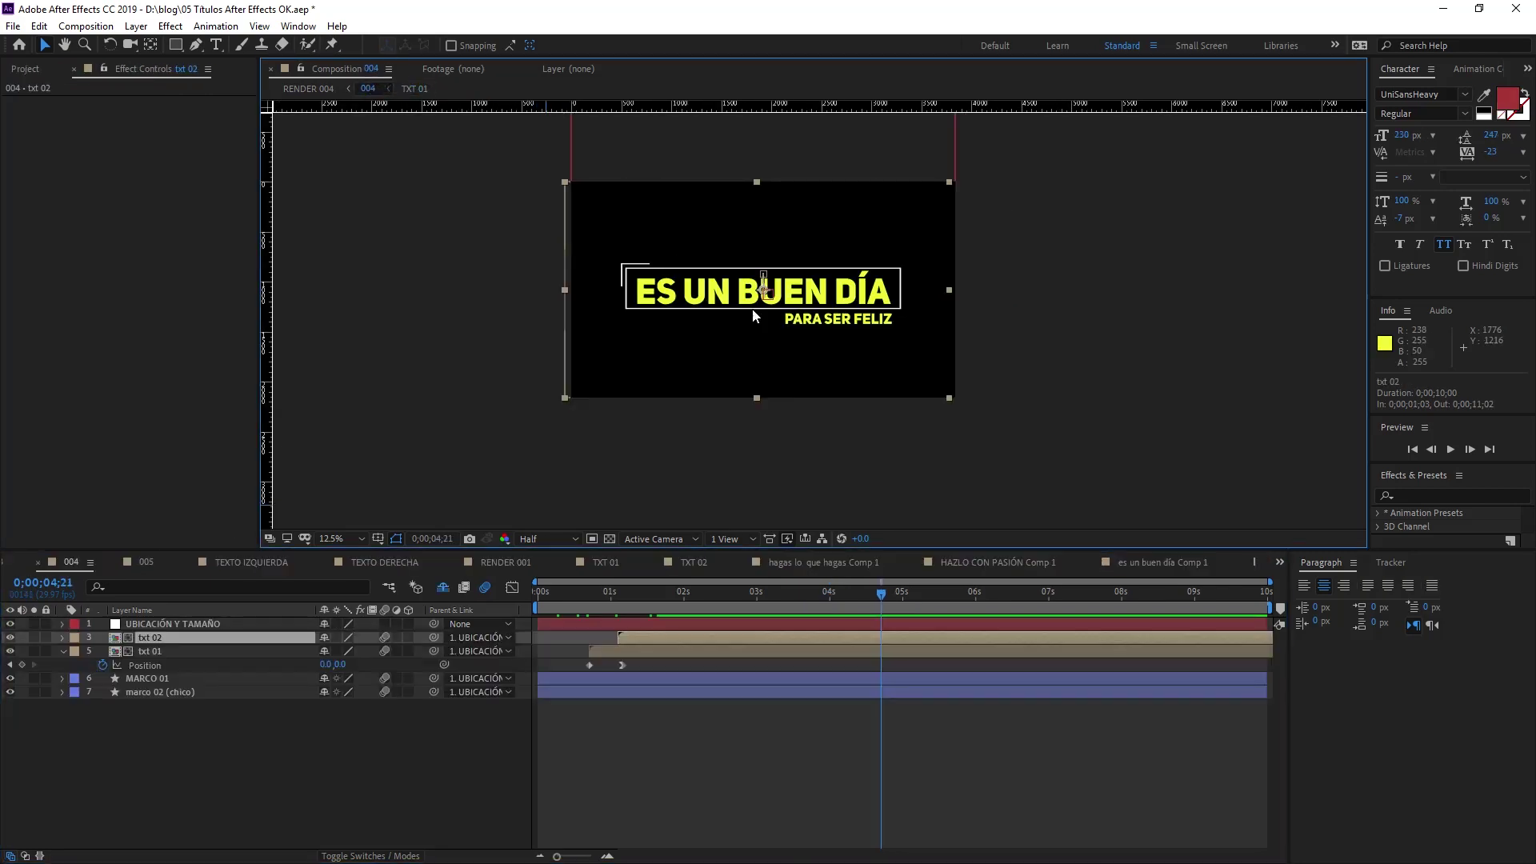
# Inspect the MARCO 01, marco 02 (chico) and UBICACIÓN Y TAMAÑO layers of composition 004
pyautogui.click(151, 680)
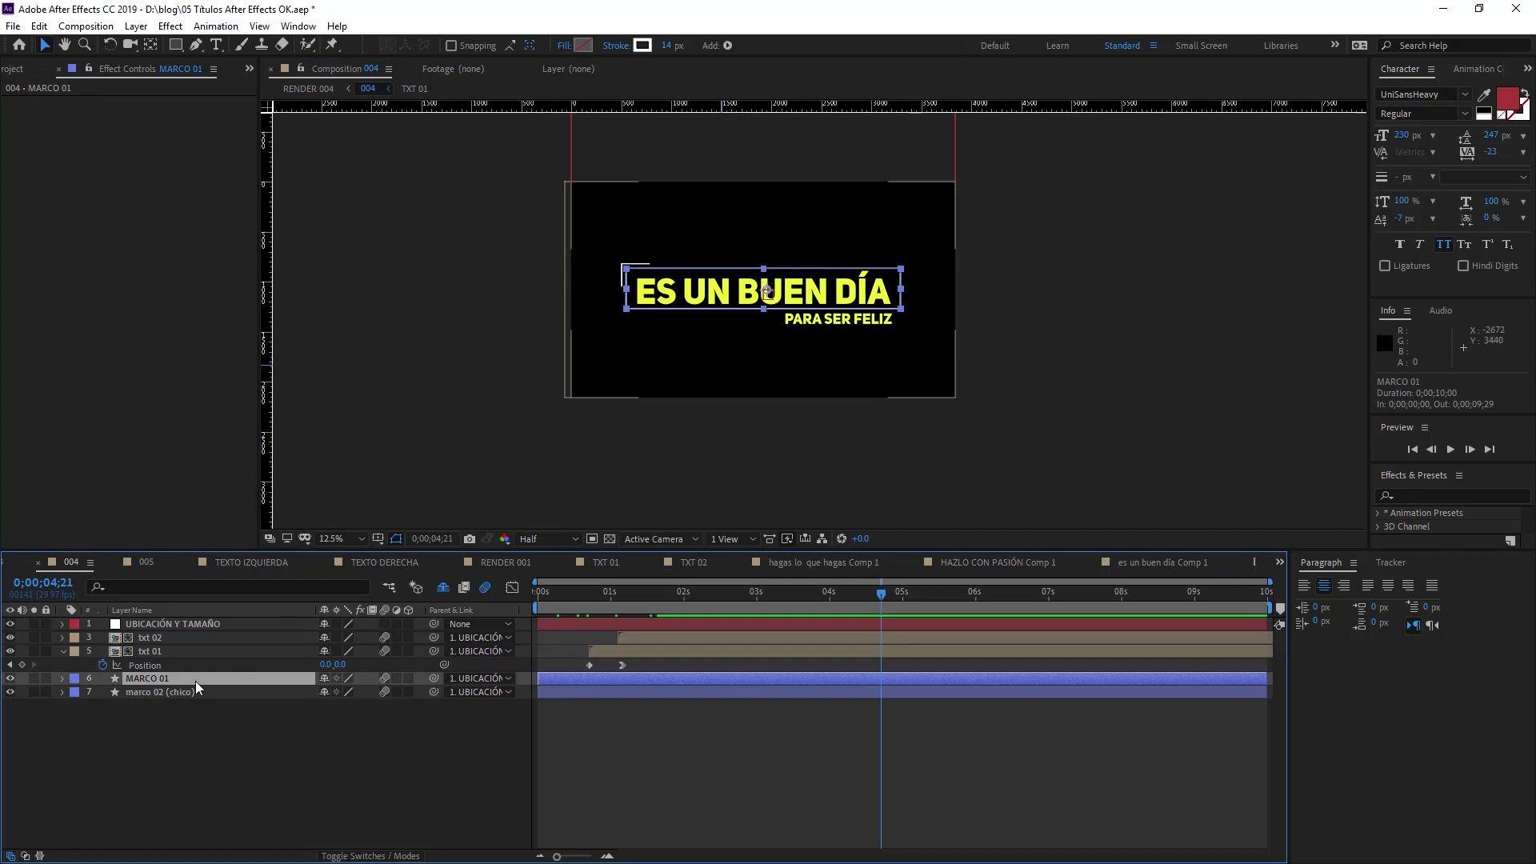
pyautogui.click(153, 689)
pyautogui.click(192, 747)
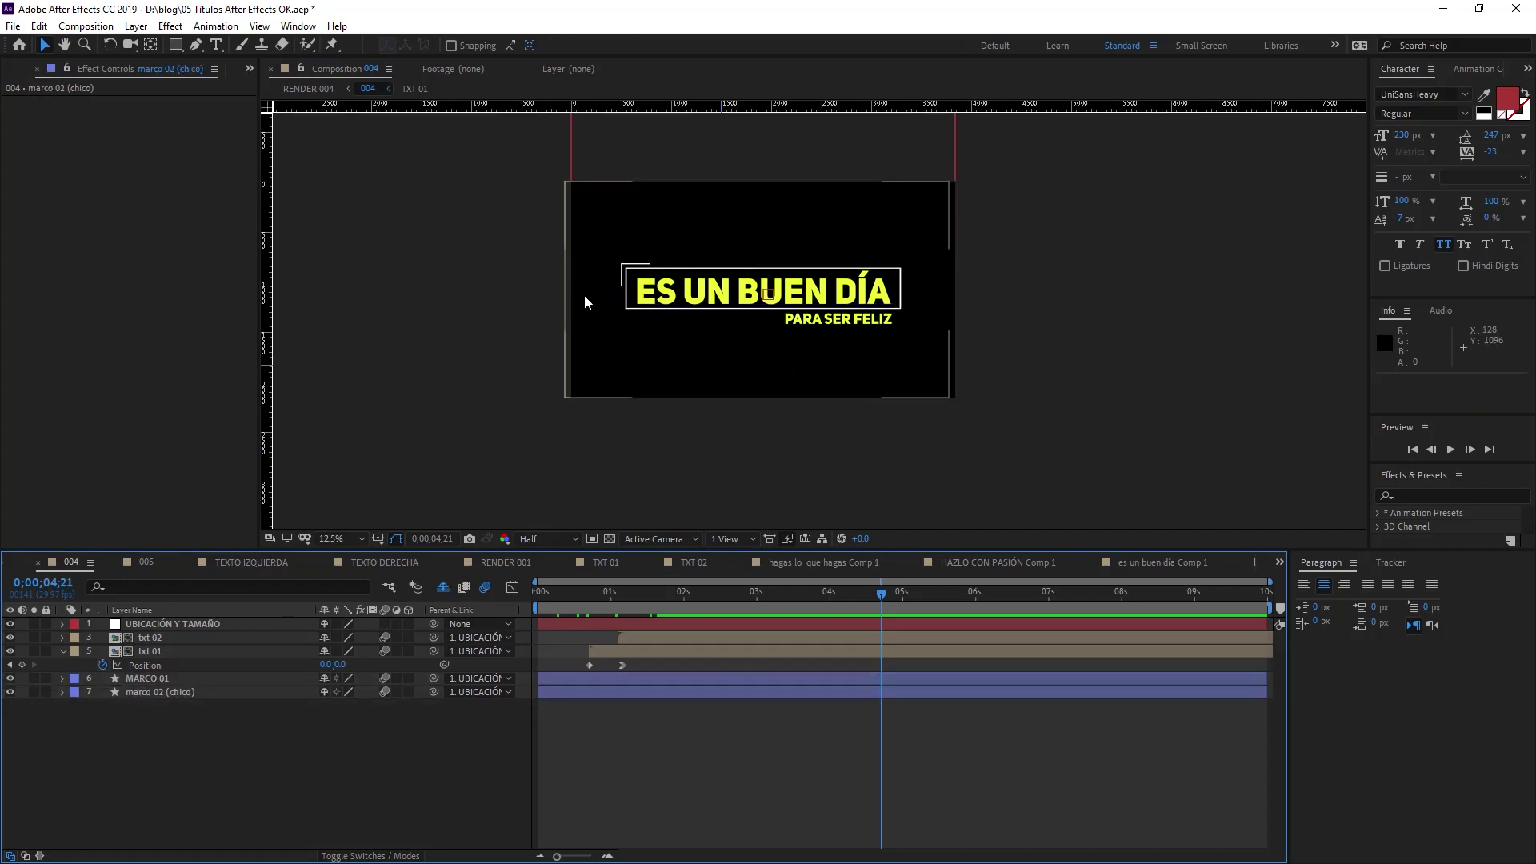
pyautogui.click(137, 686)
pyautogui.click(173, 625)
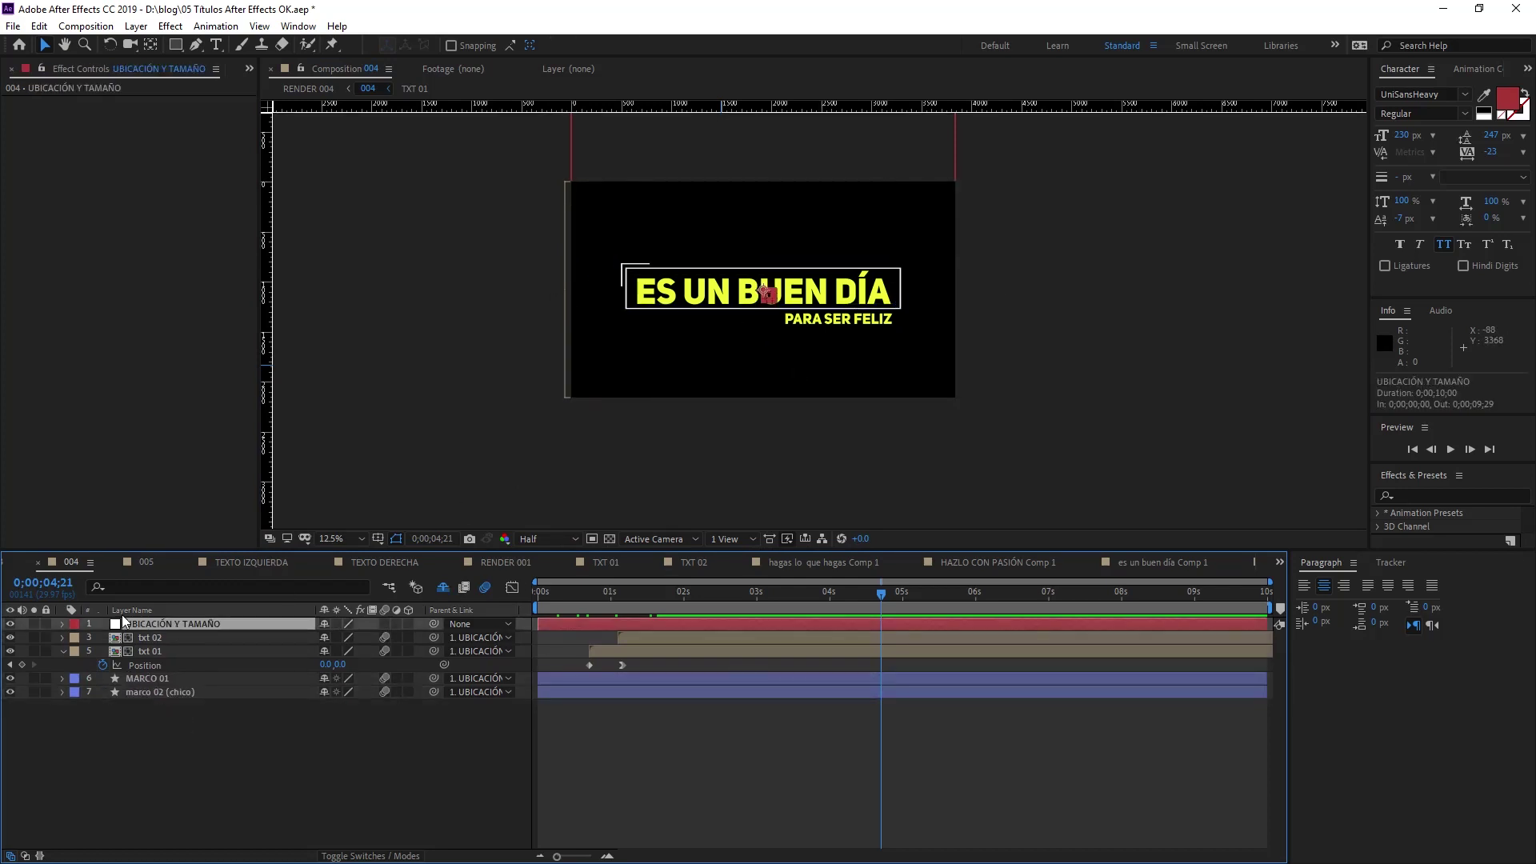
# In composition 002, inspect the UBICACIÓN Y TAMAÑO layer's Scale, leaving its name unchanged
pyautogui.click(606, 562)
pyautogui.click(225, 623)
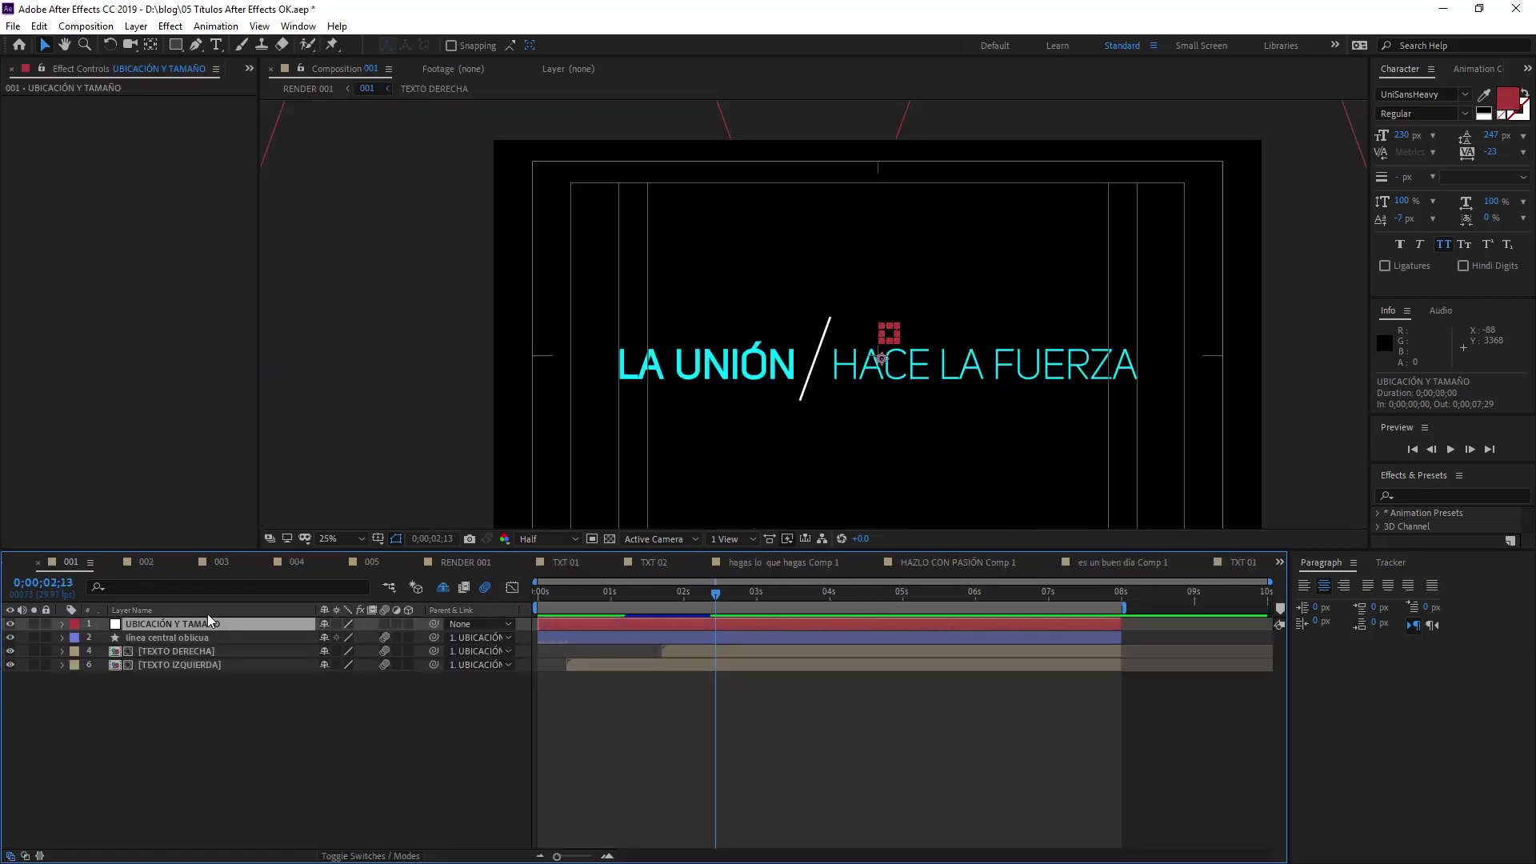
pyautogui.click(145, 562)
pyautogui.click(136, 625)
pyautogui.press('s')
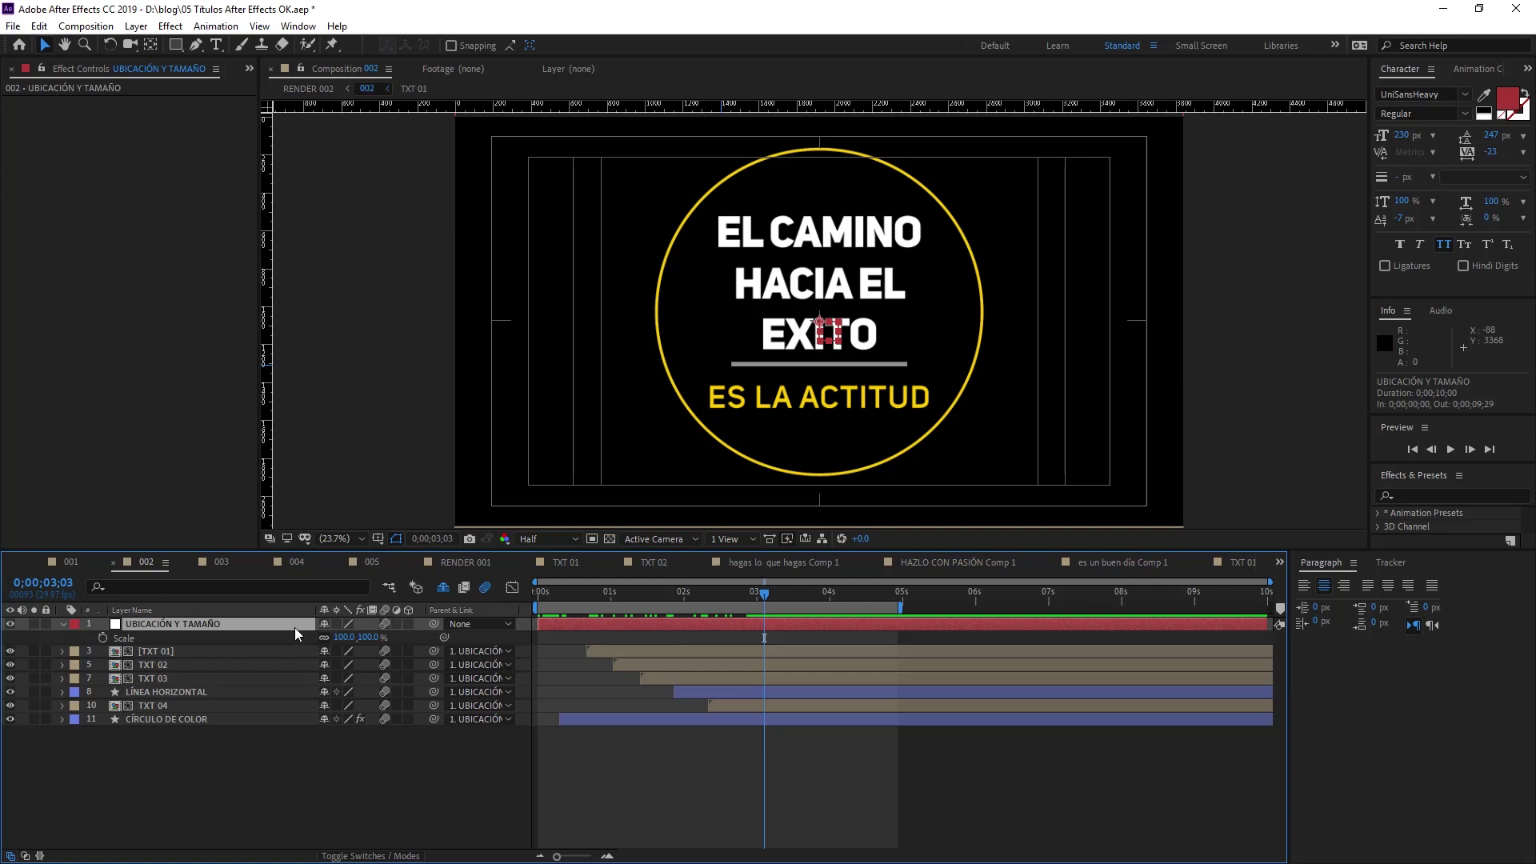
pyautogui.press('s')
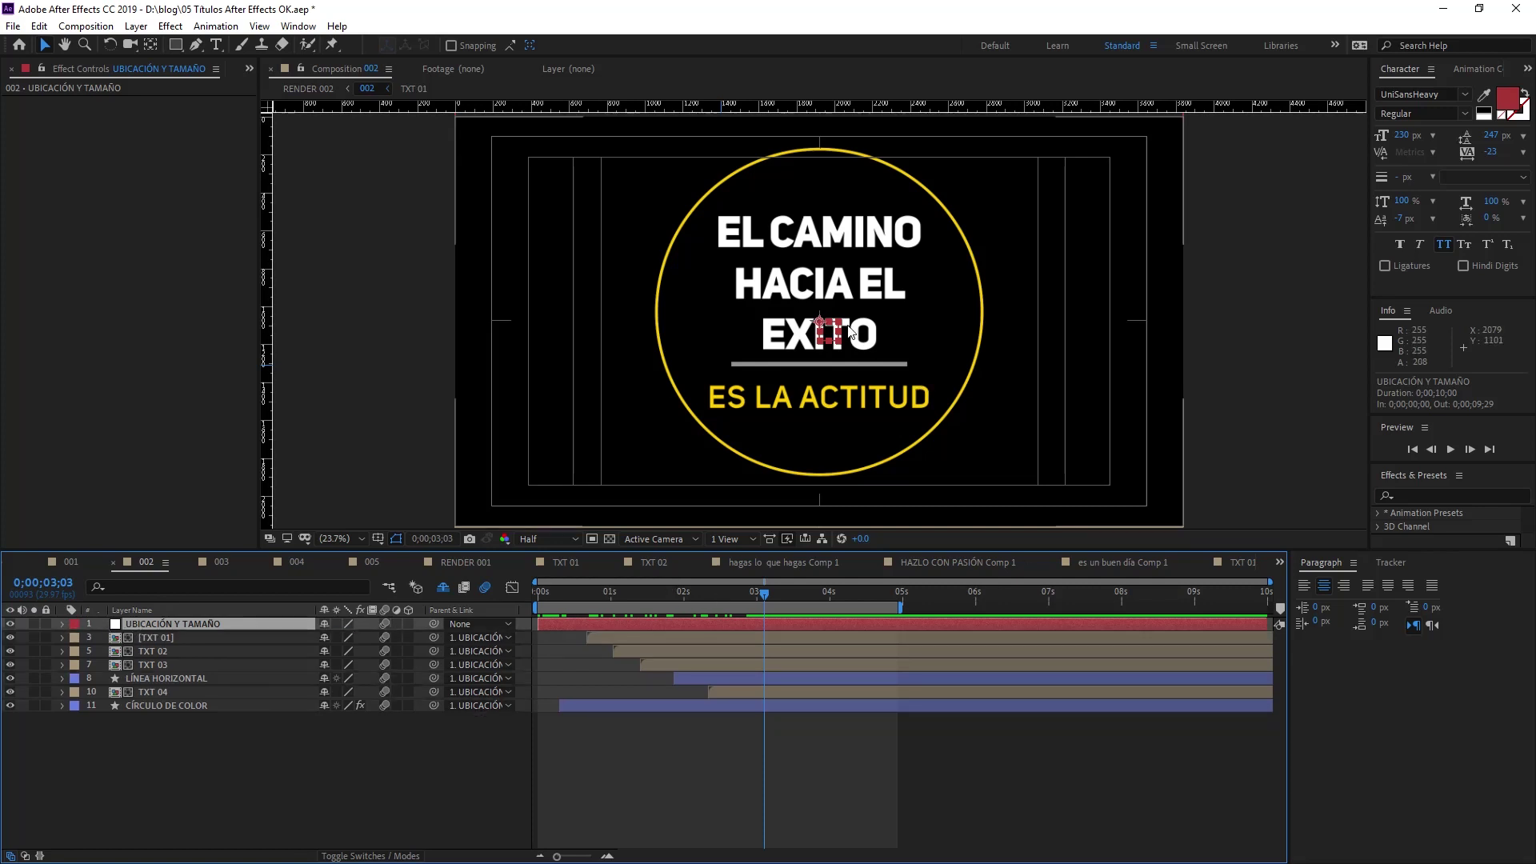
pyautogui.press('Return')
pyautogui.click(160, 623)
# Move the circle title right and down and shrink it to 44% scale
pyautogui.moveTo(835, 334)
pyautogui.mouseDown()
pyautogui.moveTo(1044, 378)
pyautogui.moveTo(952, 352)
pyautogui.mouseUp()
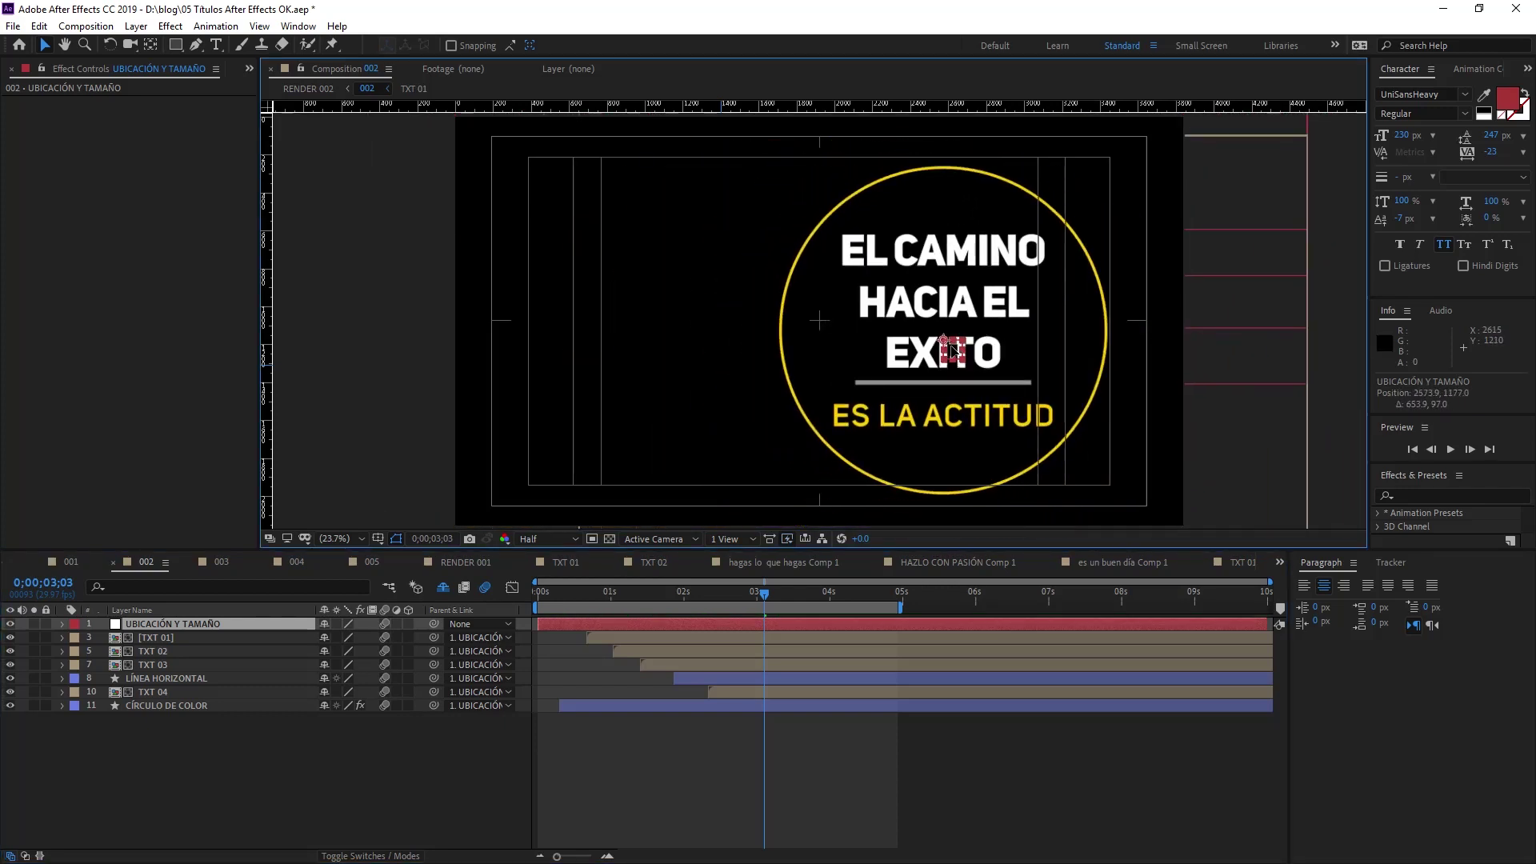
pyautogui.press('s')
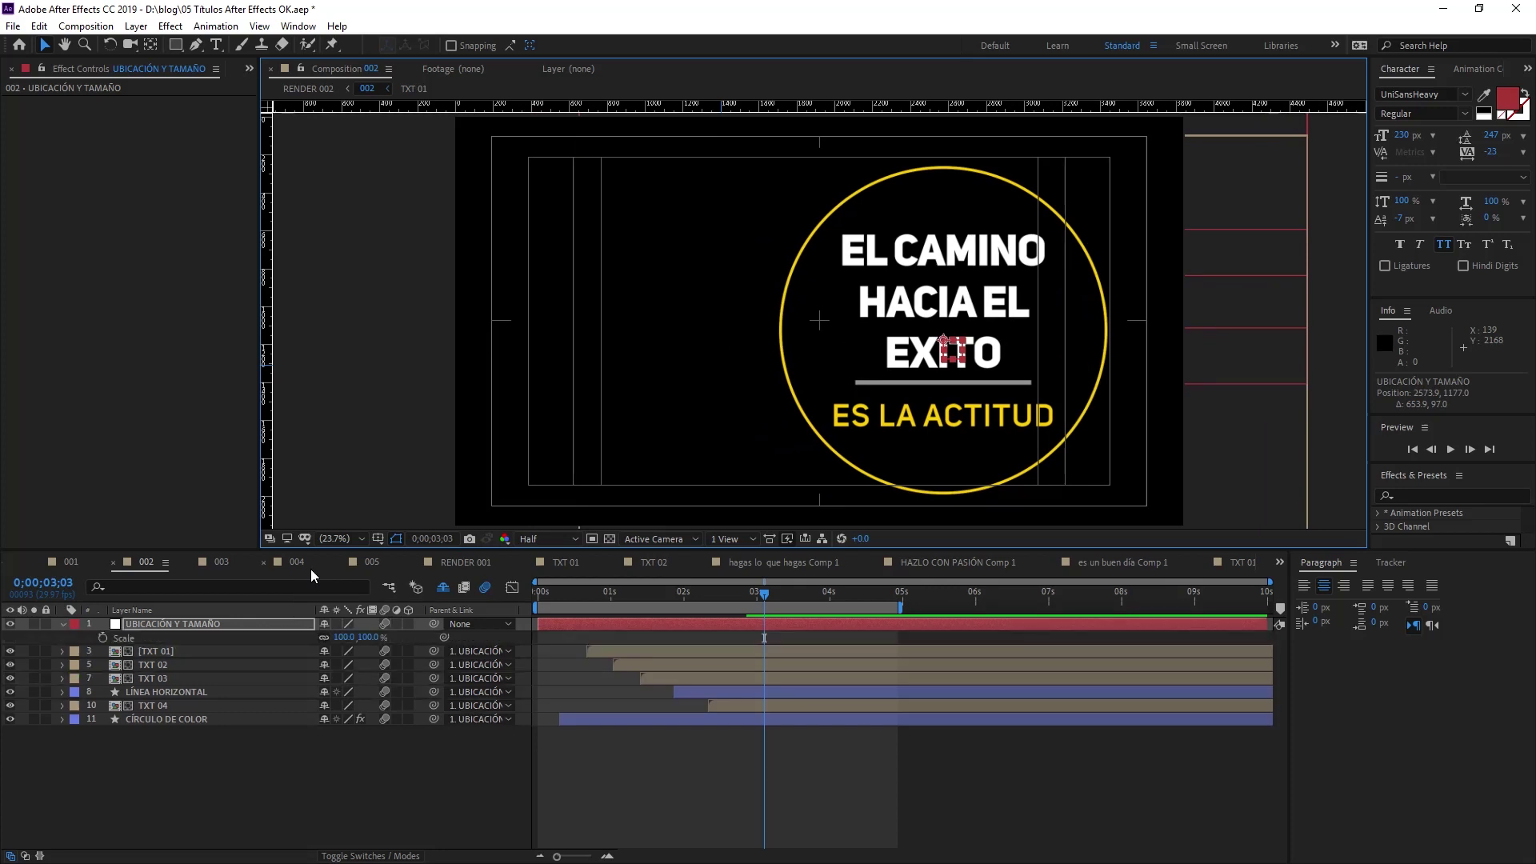
pyautogui.moveTo(350, 638); pyautogui.dragTo(306, 637)
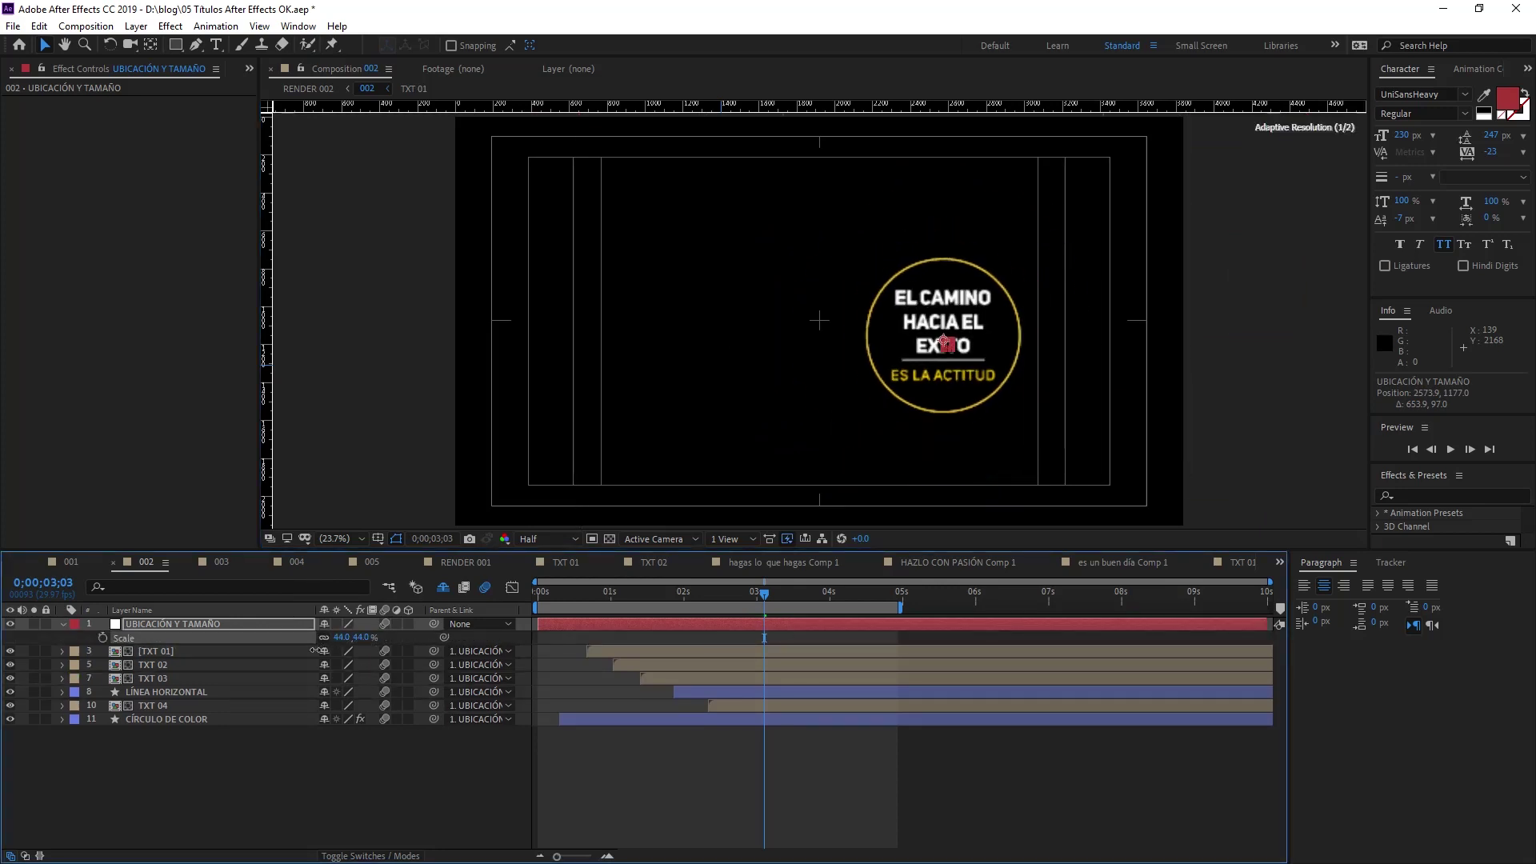
# Undo the scale and move, then preview the animation in composition 005
pyautogui.hotkey('ctrl', 'z')
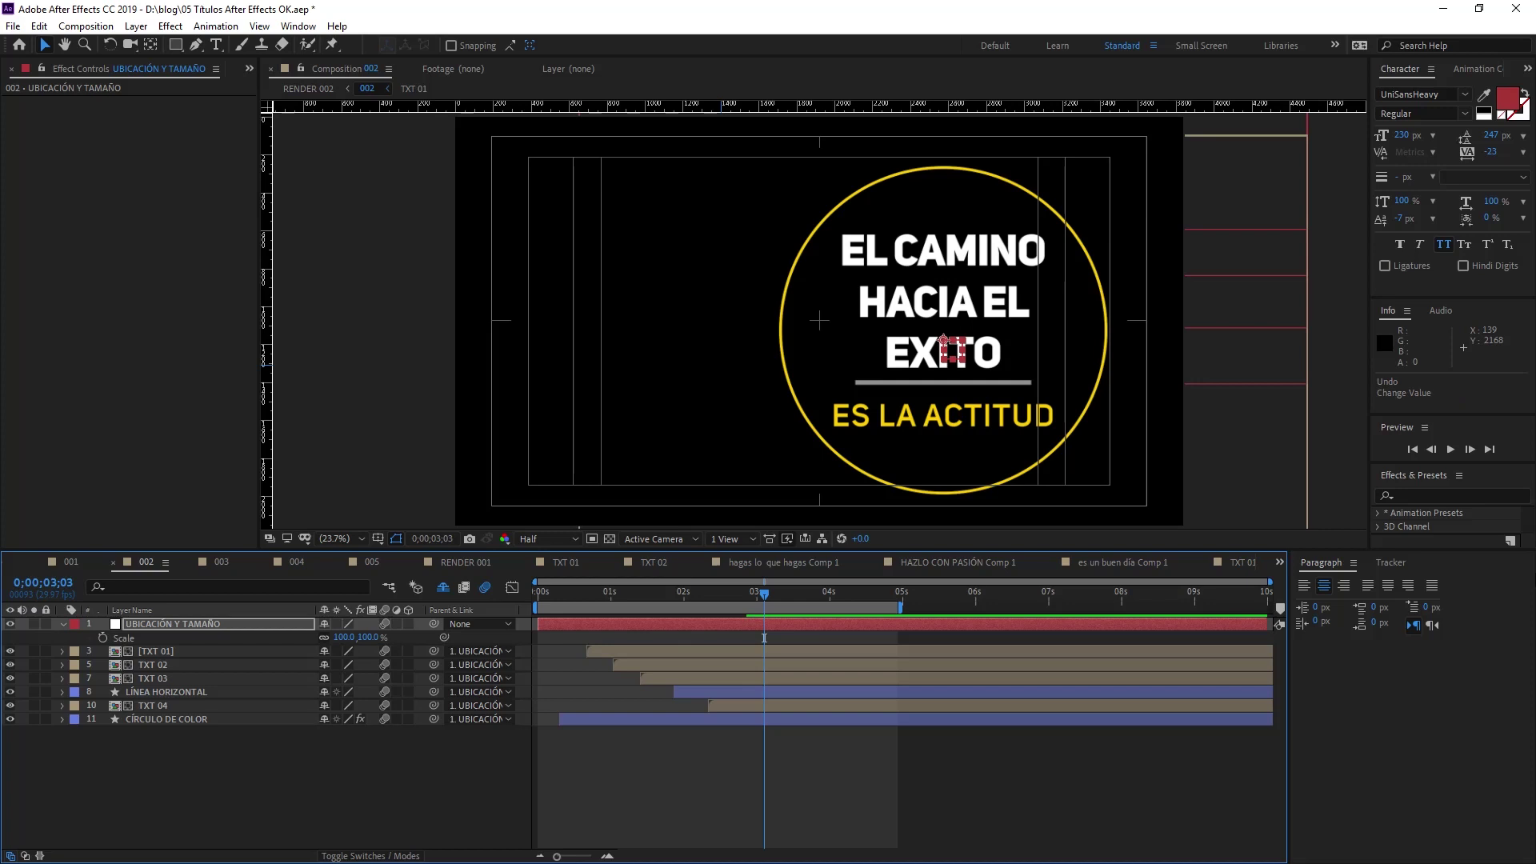
pyautogui.hotkey('ctrl', 'z')
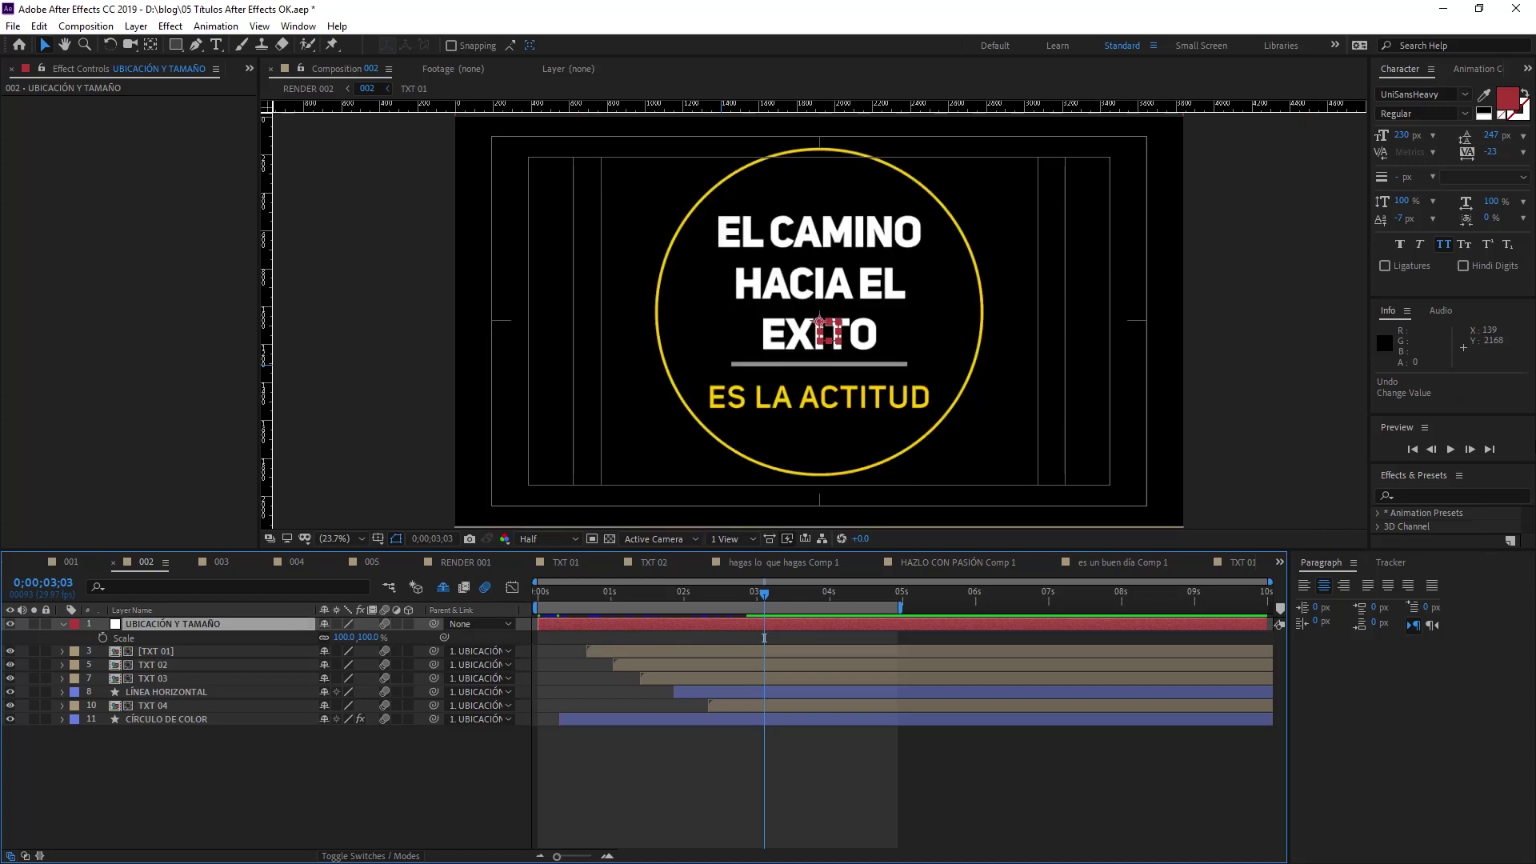
pyautogui.click(374, 562)
pyautogui.press('space')
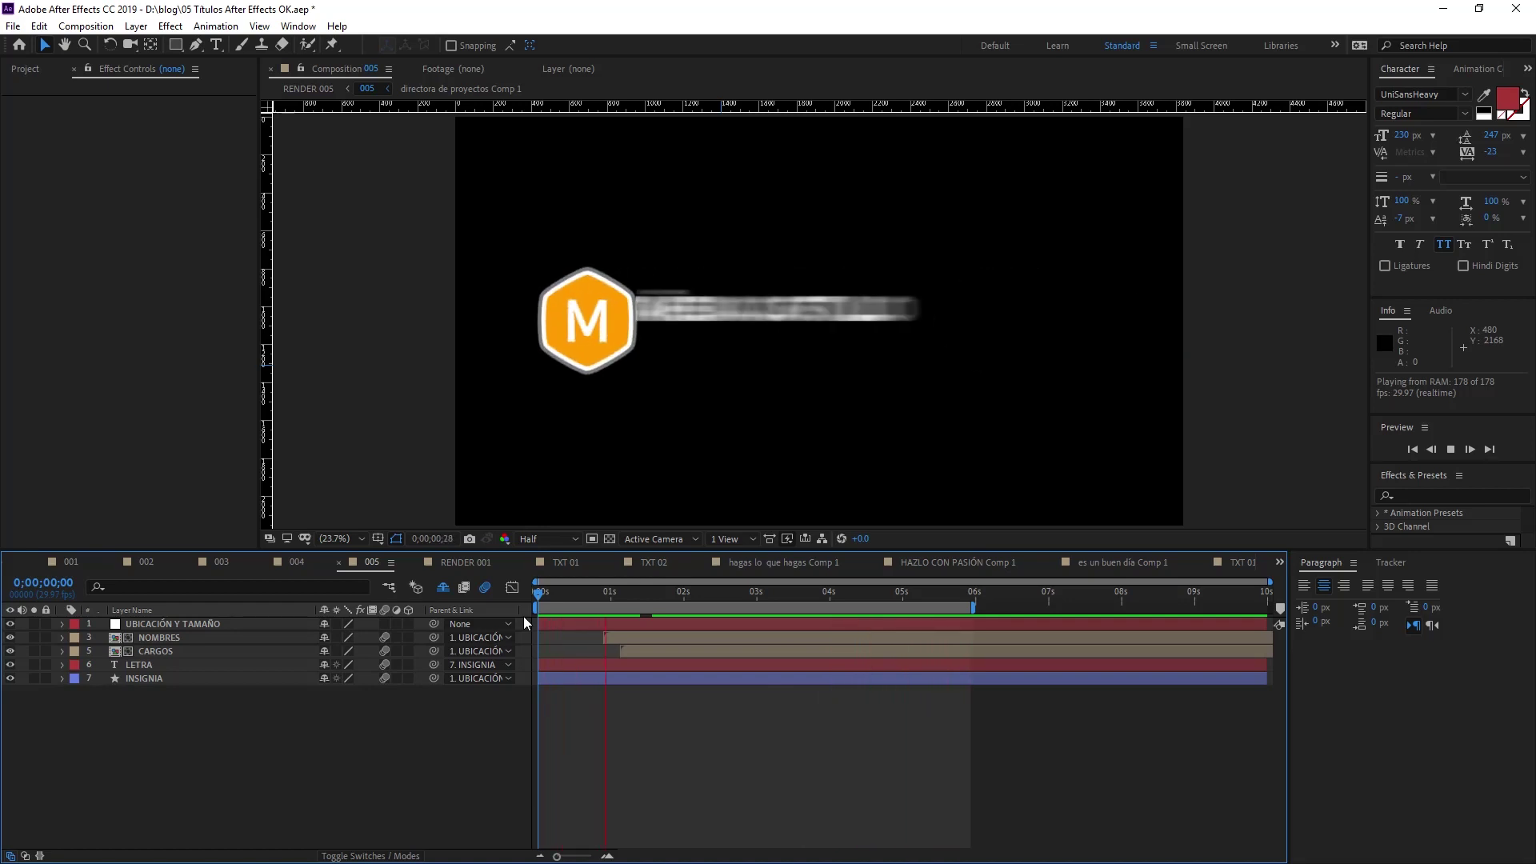
pyautogui.press('space')
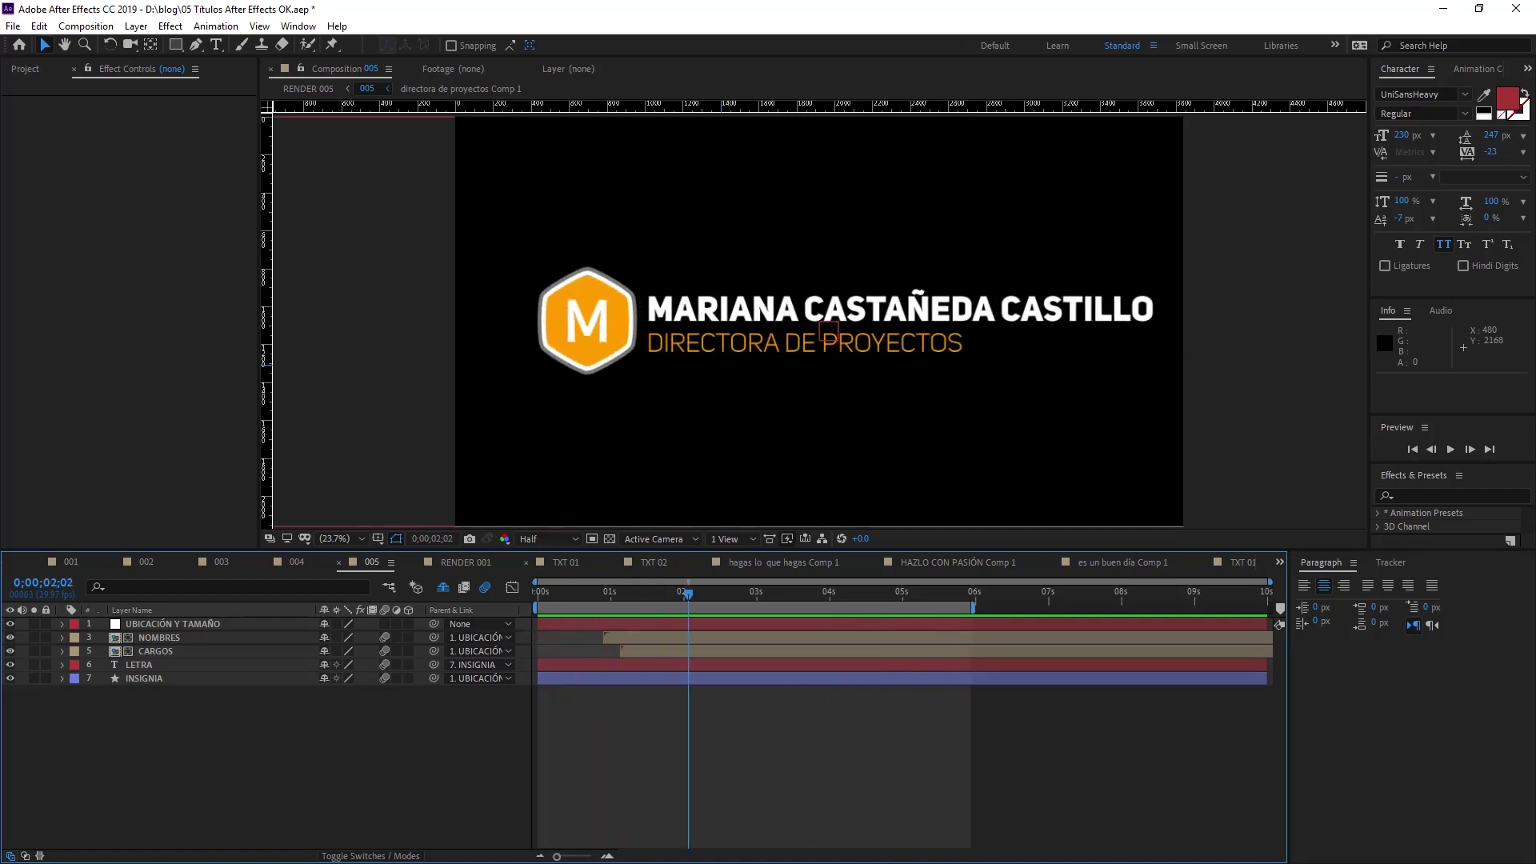
pyautogui.click(136, 664)
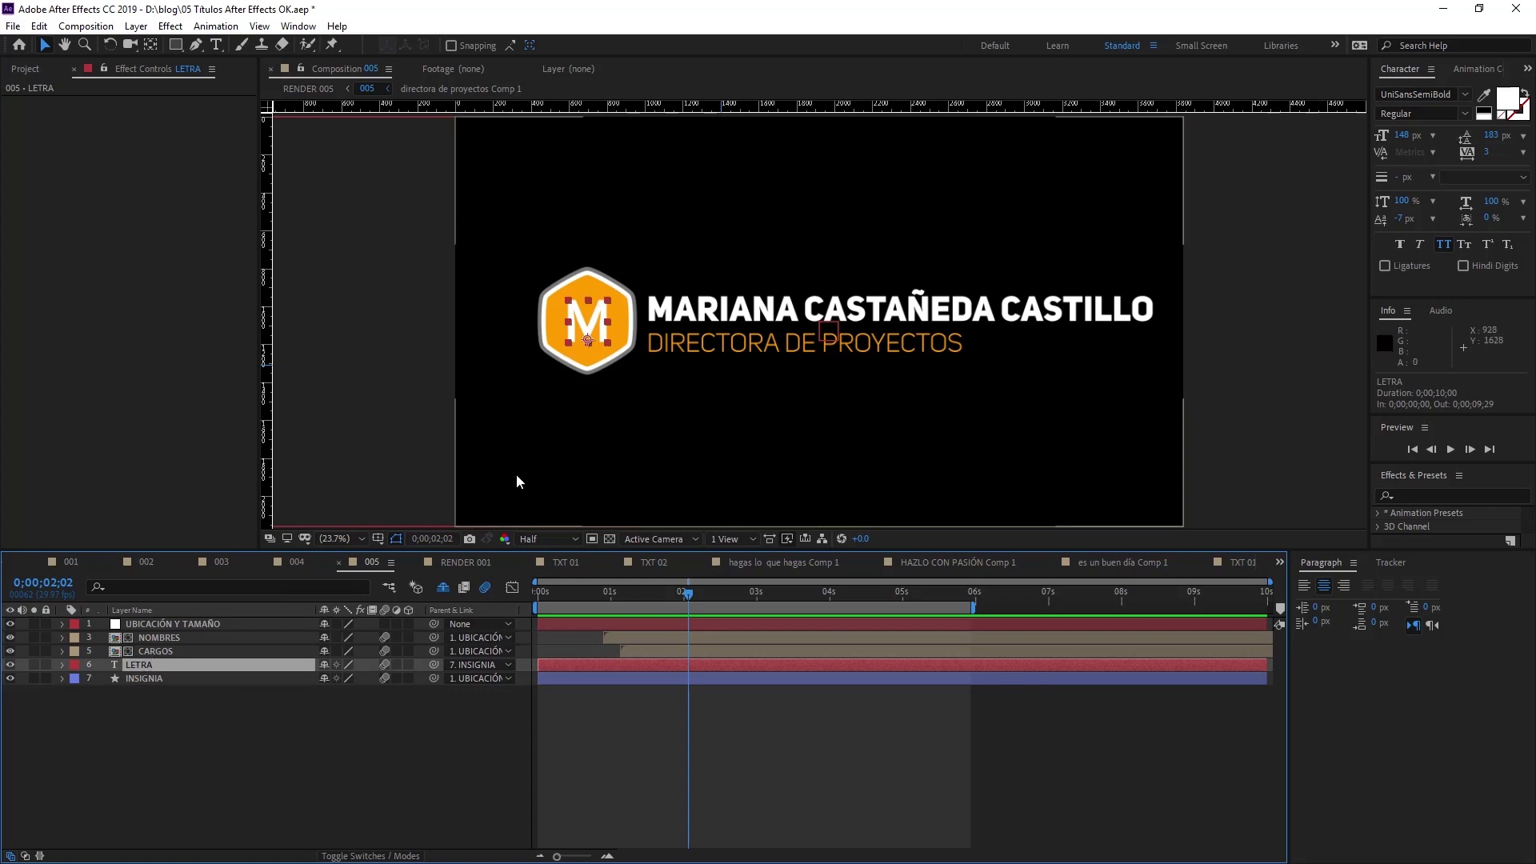
pyautogui.click(128, 679)
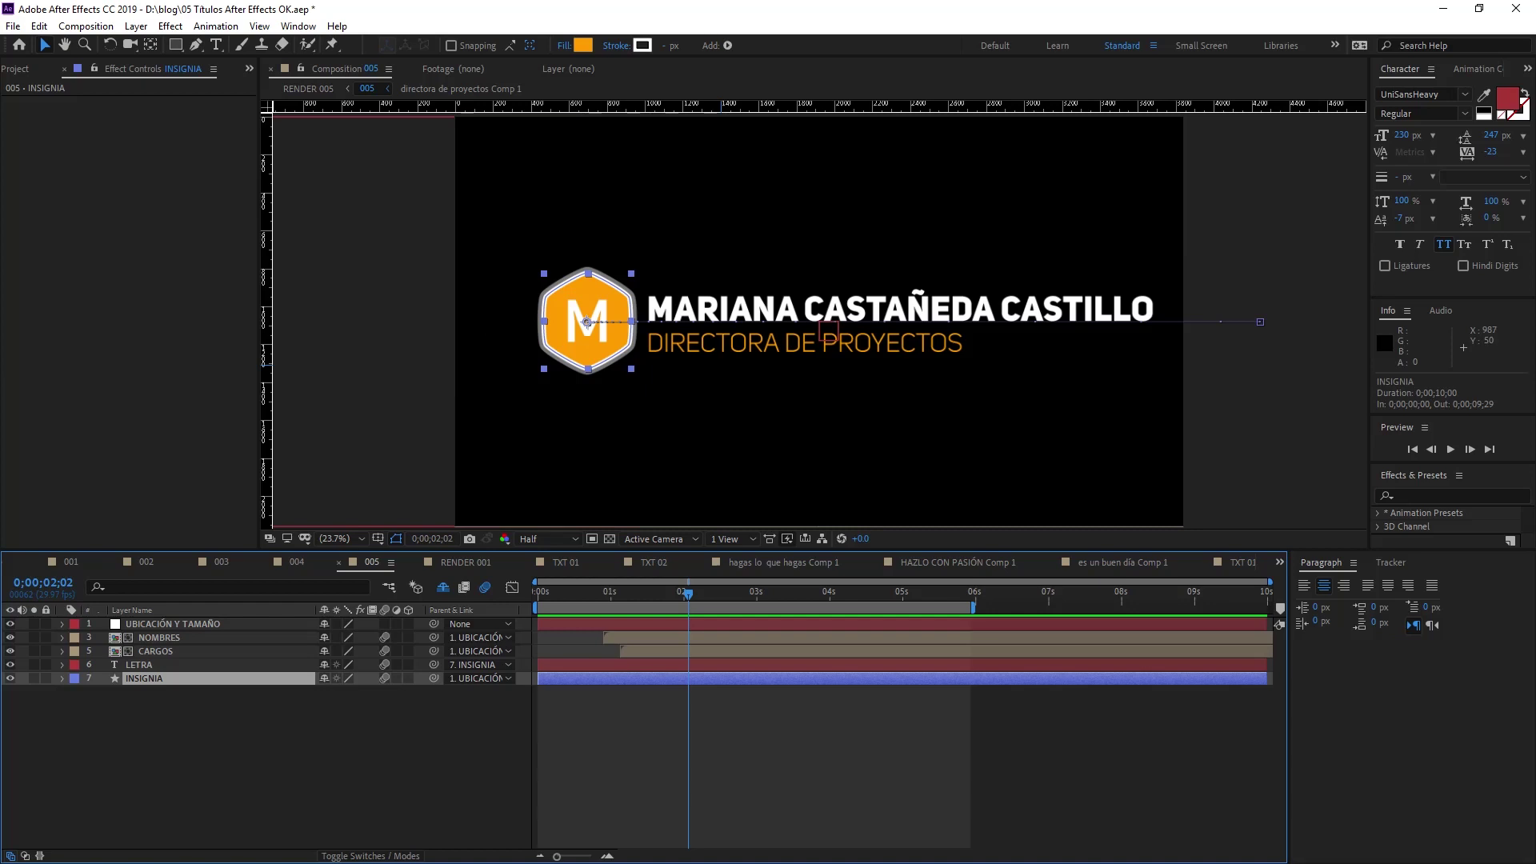
pyautogui.click(583, 46)
pyautogui.moveTo(1015, 608); pyautogui.dragTo(939, 565)
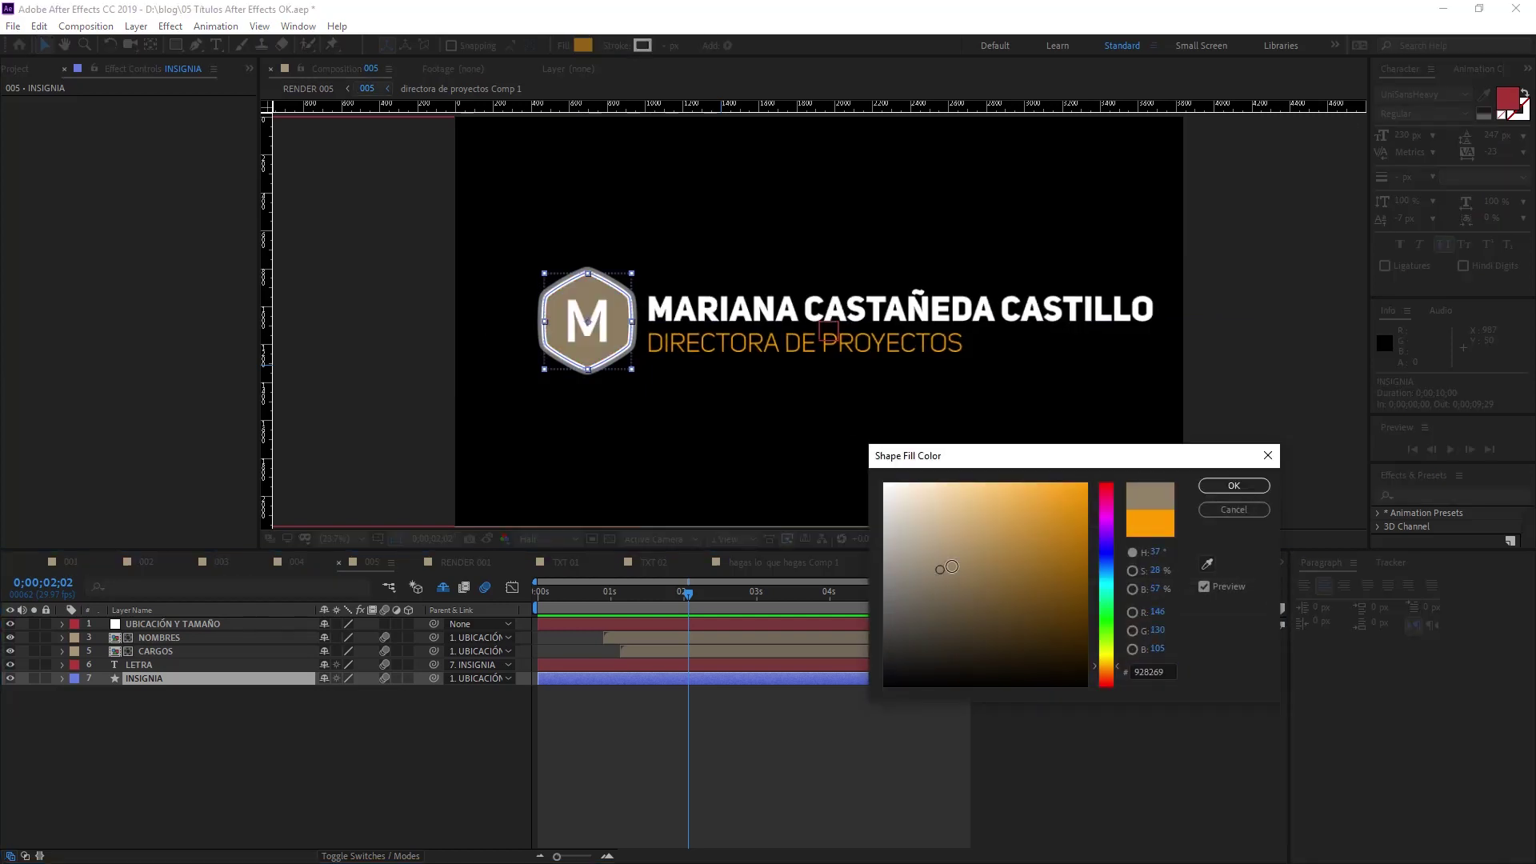
pyautogui.click(1233, 485)
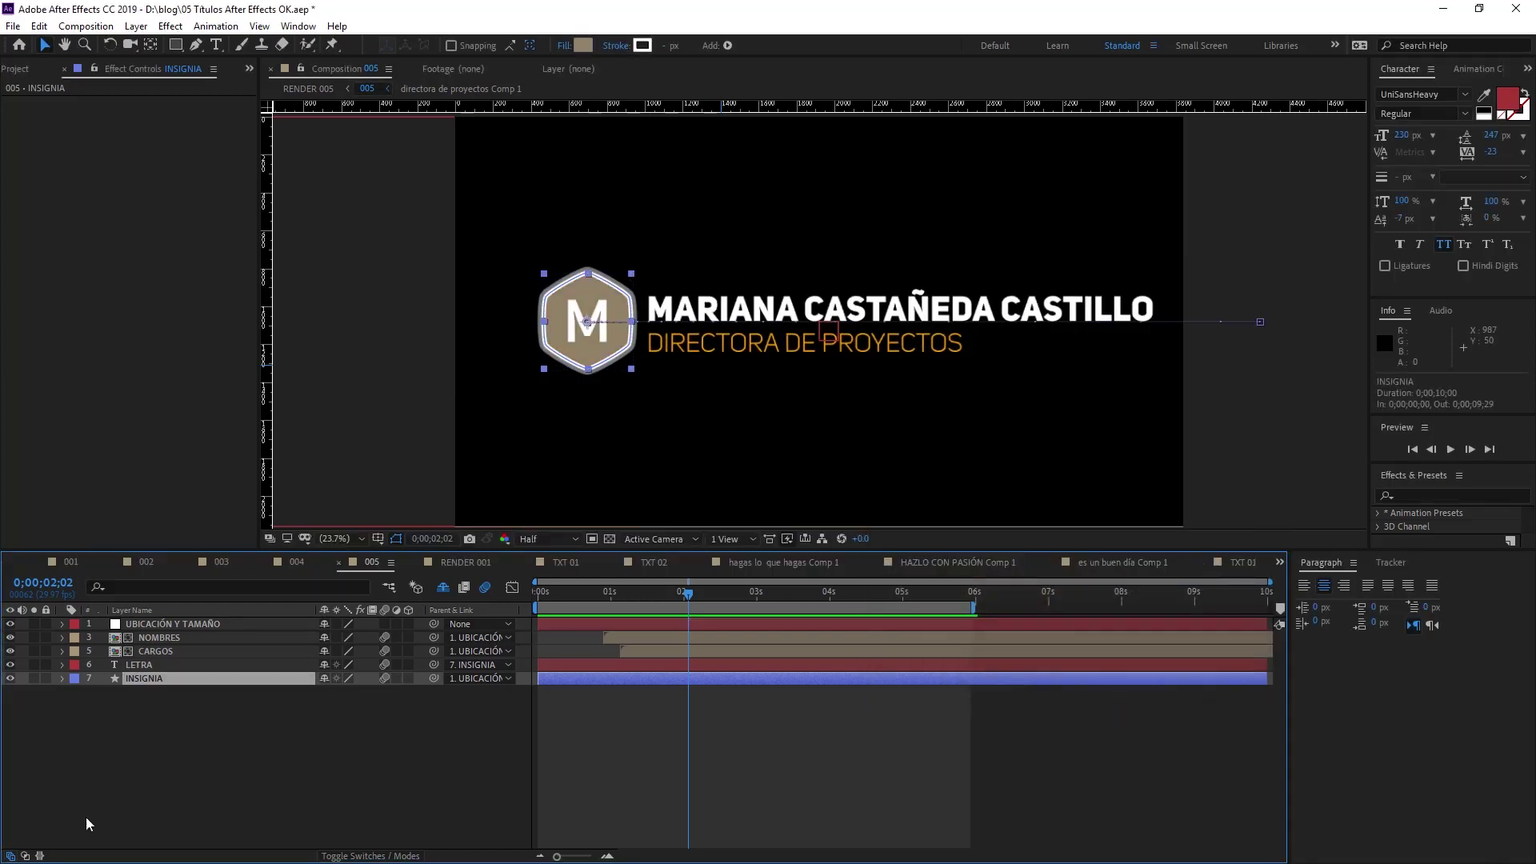
pyautogui.click(156, 649)
pyautogui.doubleClick(164, 653)
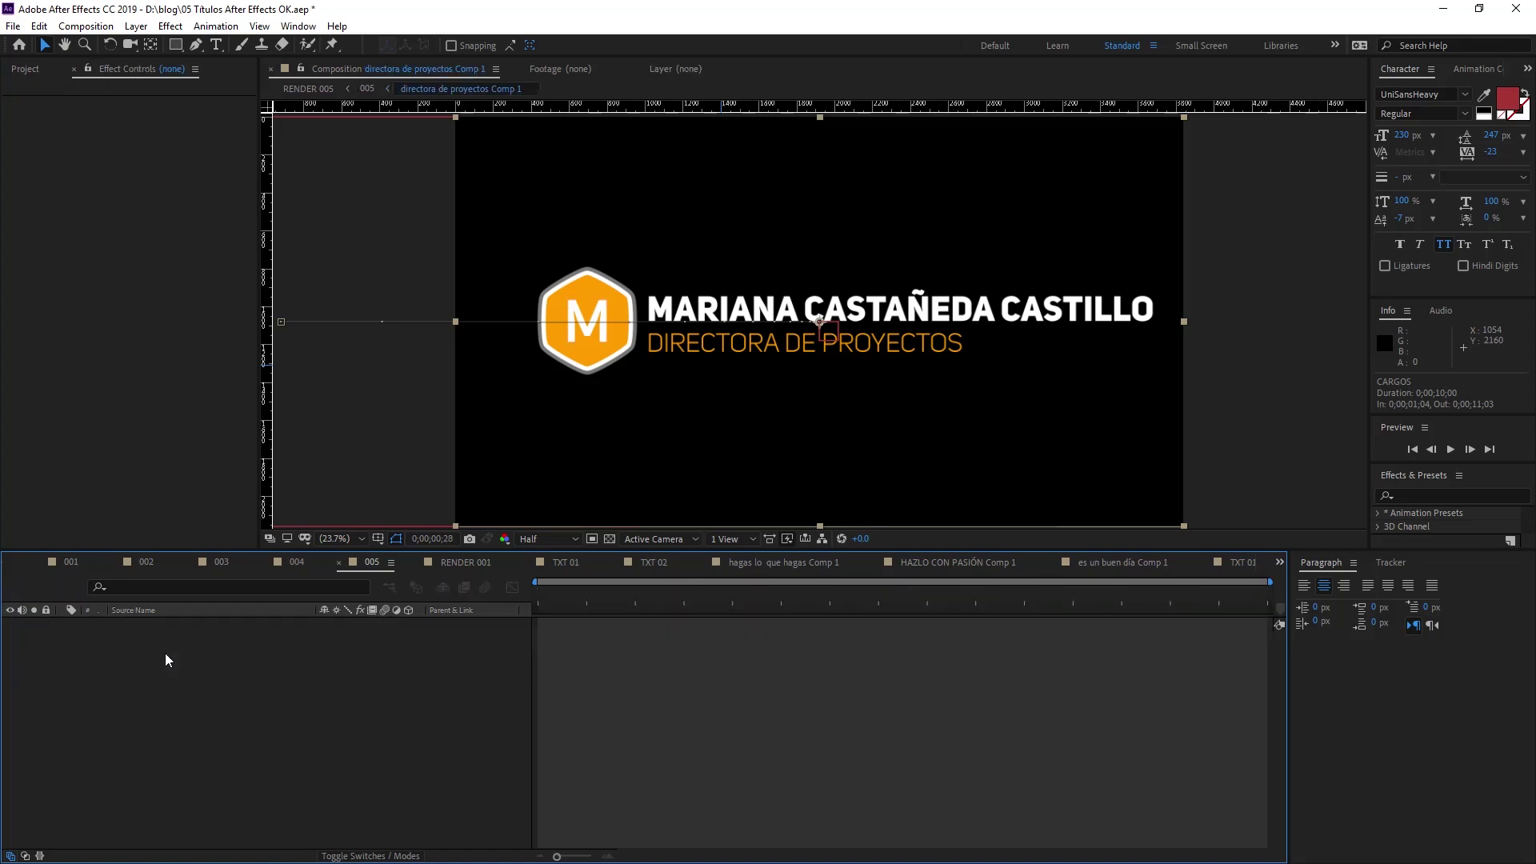
pyautogui.click(368, 88)
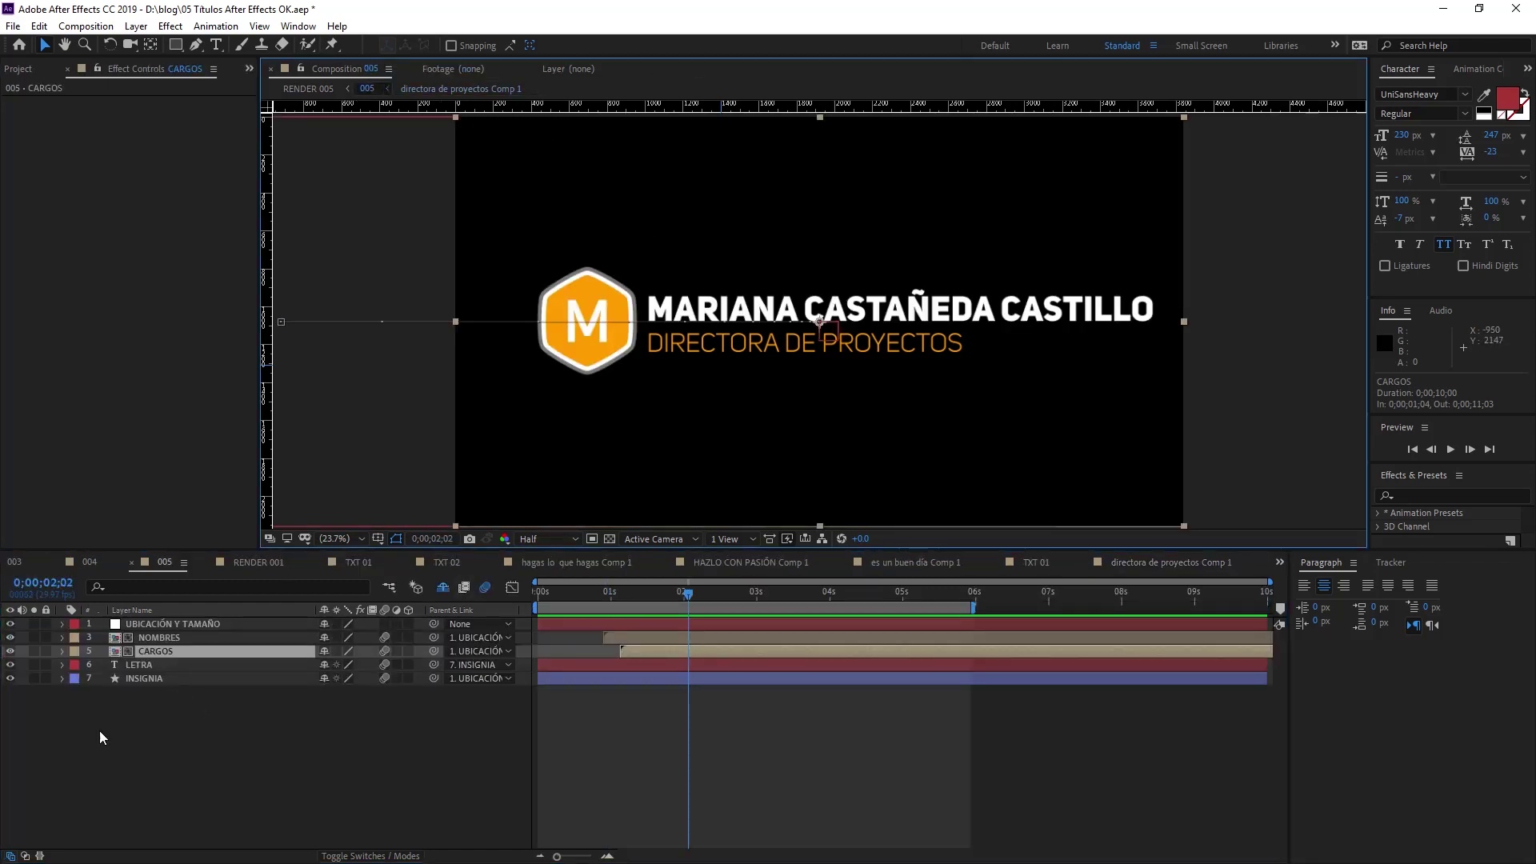
pyautogui.doubleClick(155, 637)
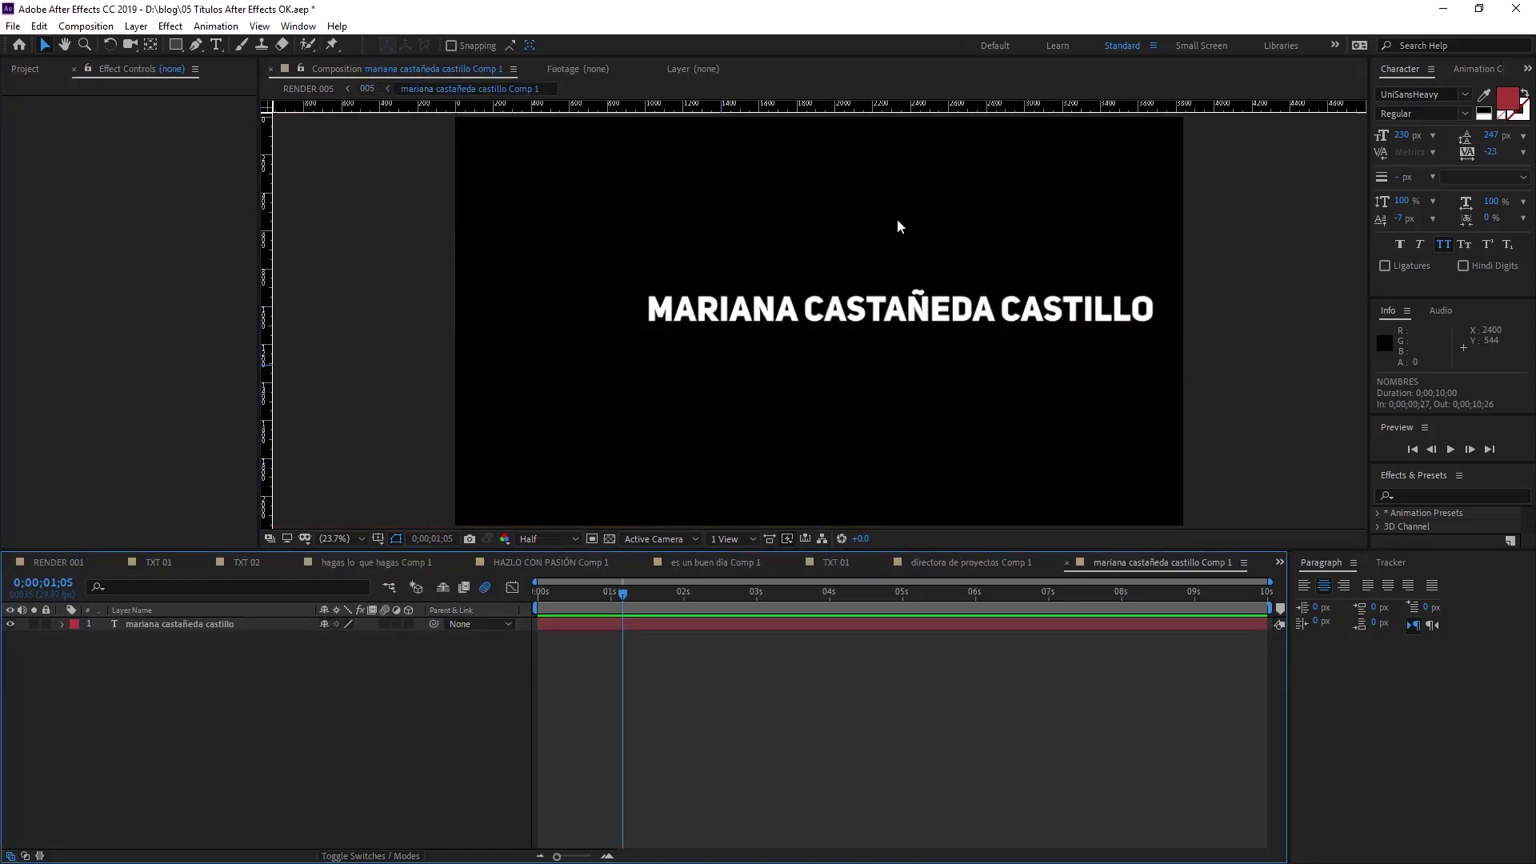
pyautogui.click(367, 88)
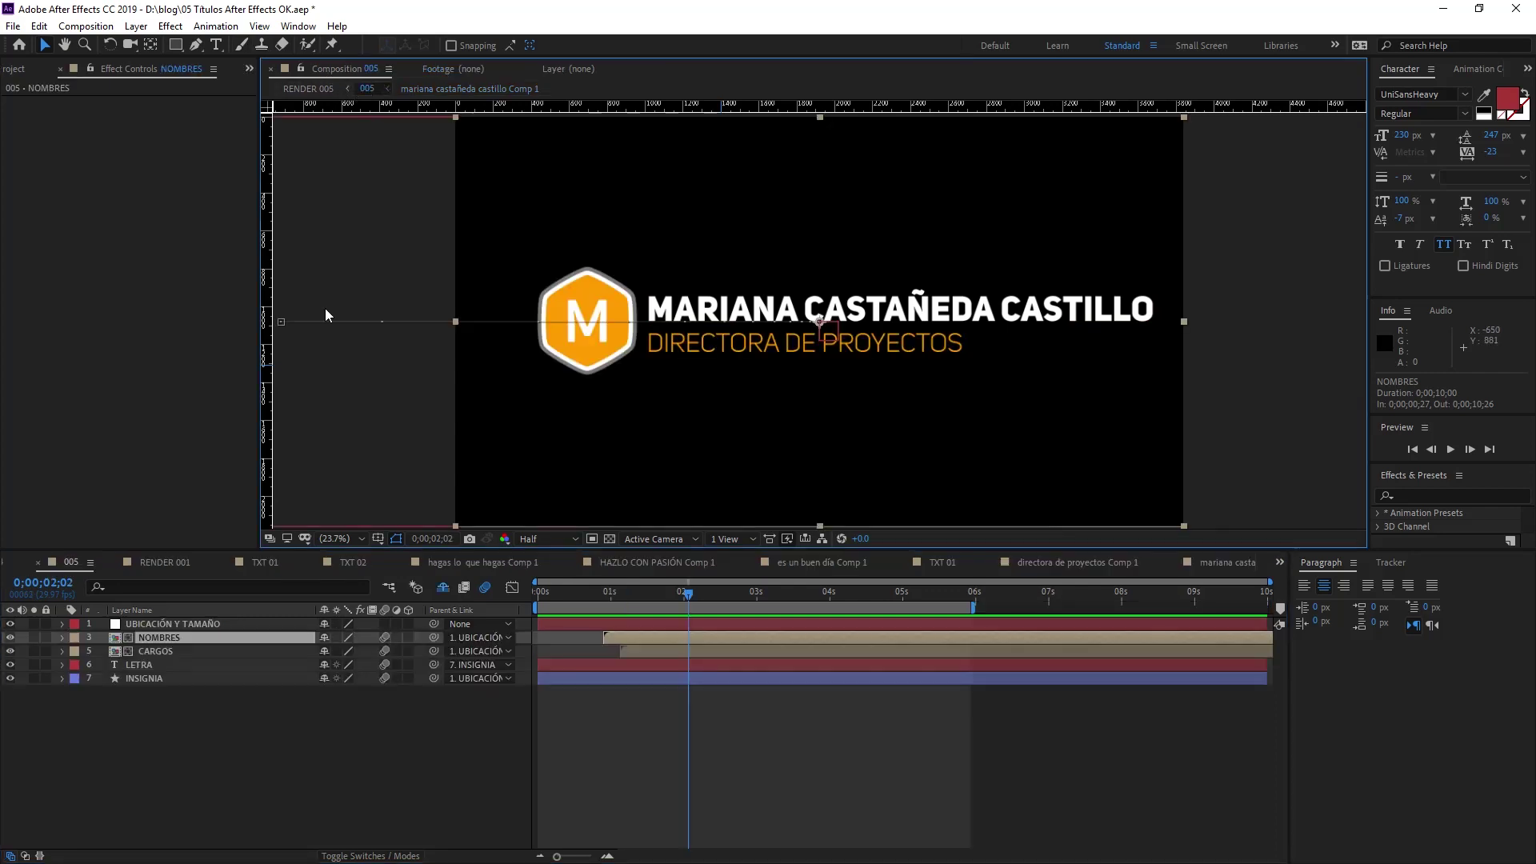
pyautogui.click(176, 626)
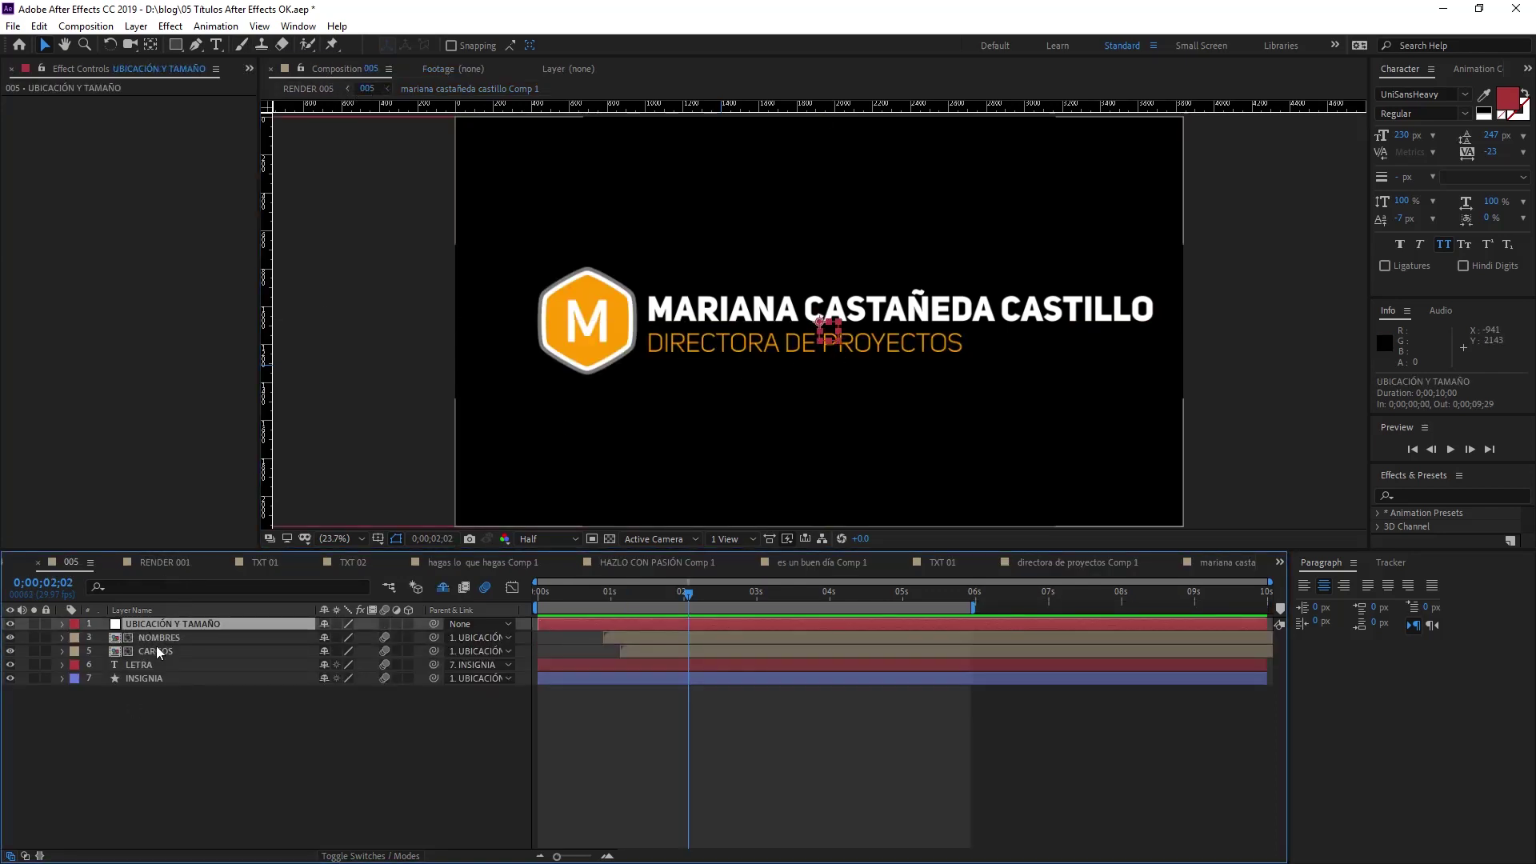